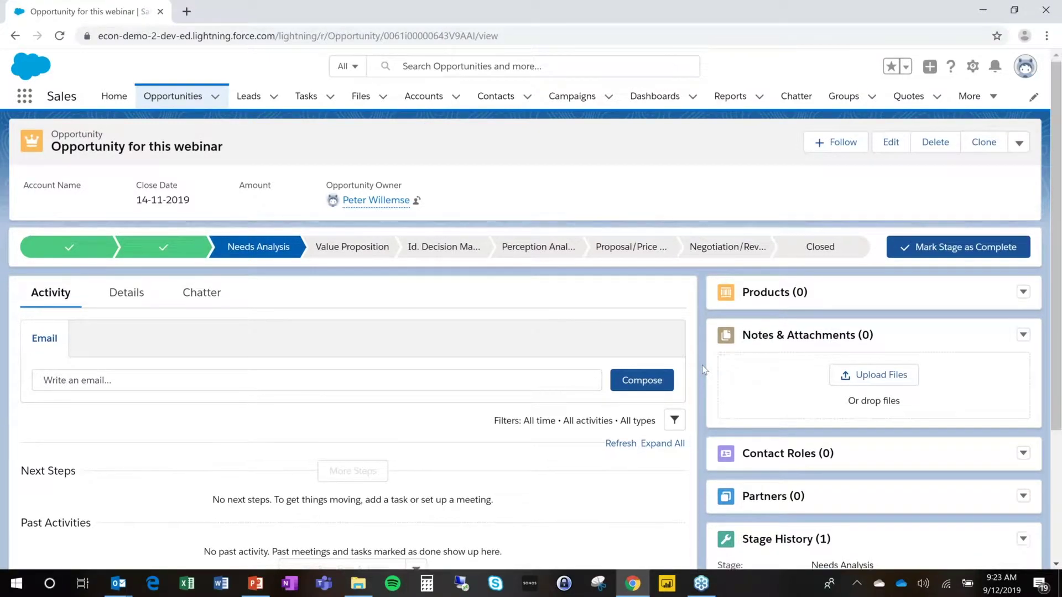
# Step: Create a new quote on this opportunity named "quote for this webinar for solar panels" and save it
pyautogui.scroll(-4, 702, 365)
pyautogui.scroll(-3, 702, 365)
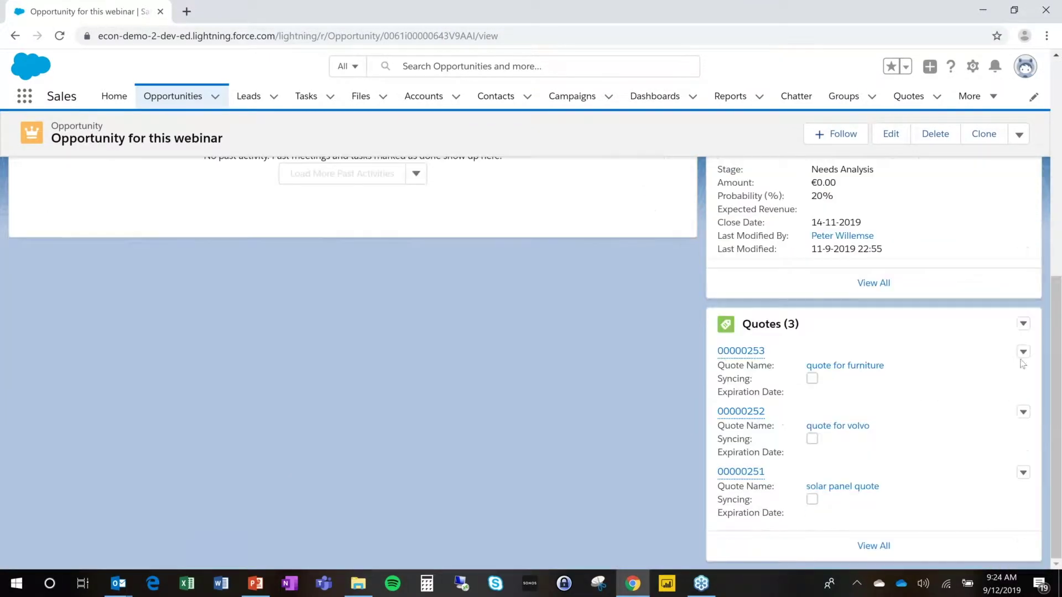
pyautogui.click(1024, 324)
pyautogui.click(975, 349)
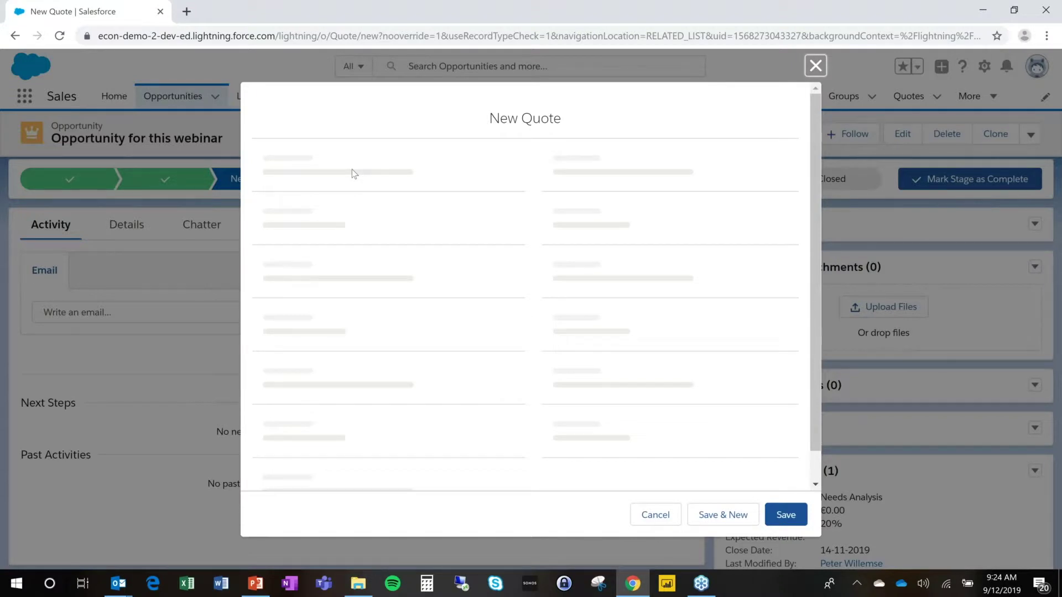
pyautogui.click(419, 244)
pyautogui.write('quote for this webinar f')
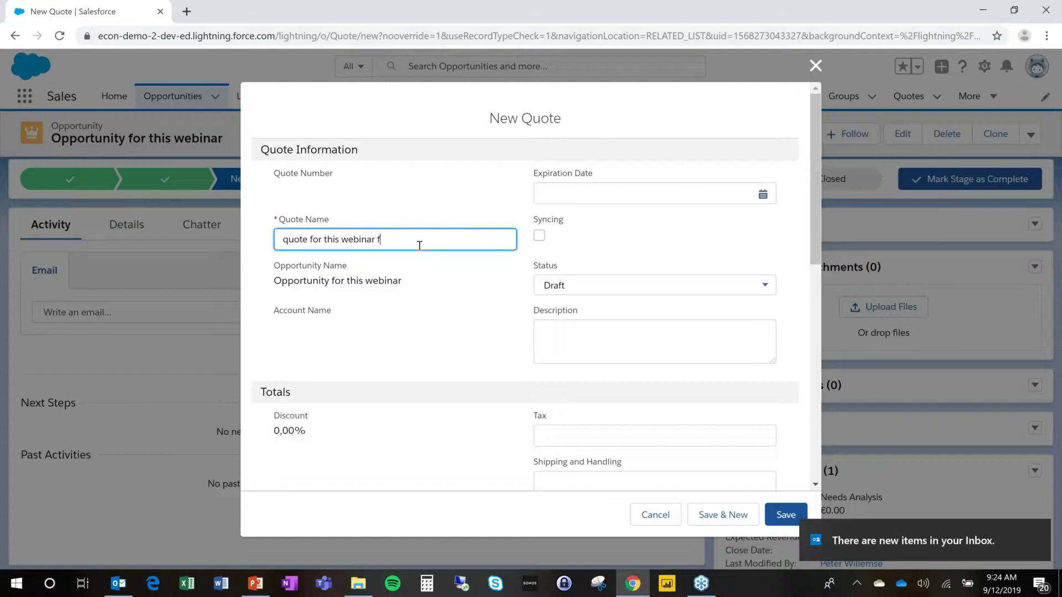
pyautogui.write('or salar panels')
pyautogui.click(784, 516)
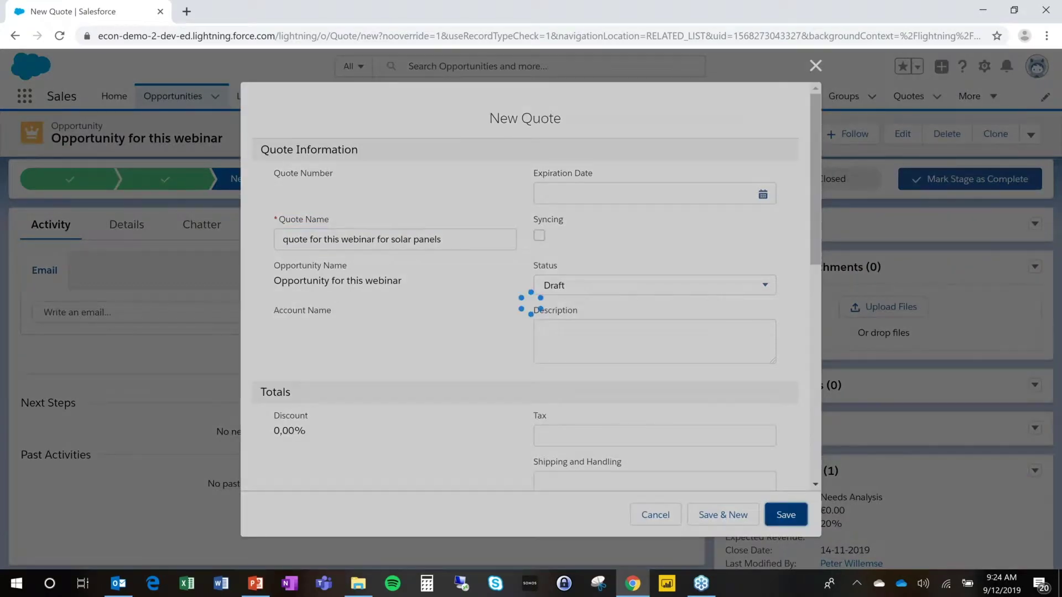
# Step: Open the new solar panels quote and start its configuration with the SolarPanelMain, 4.0.0 model
pyautogui.scroll(-6, 885, 502)
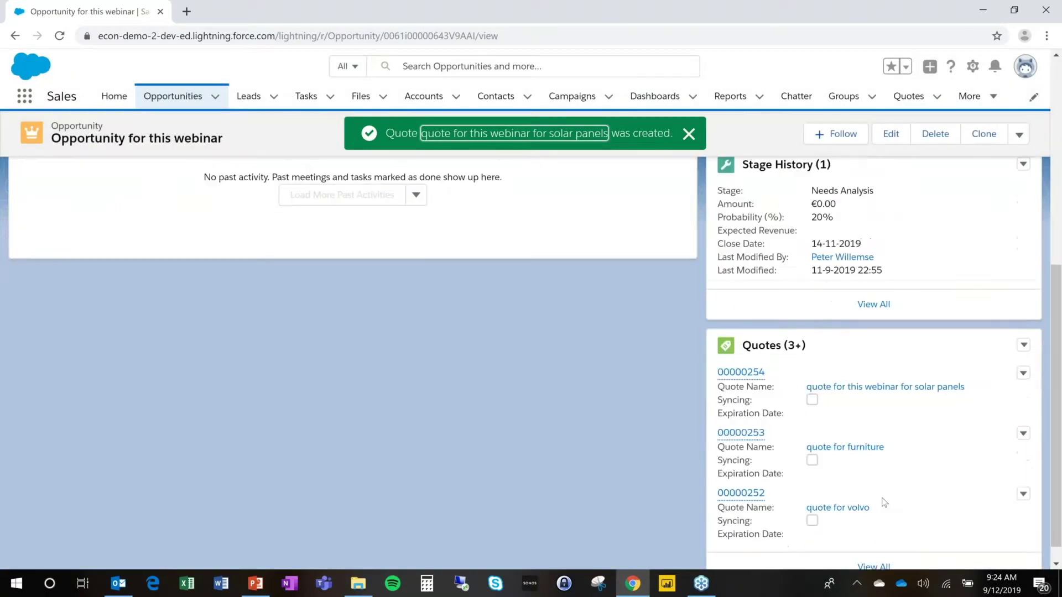
pyautogui.click(881, 394)
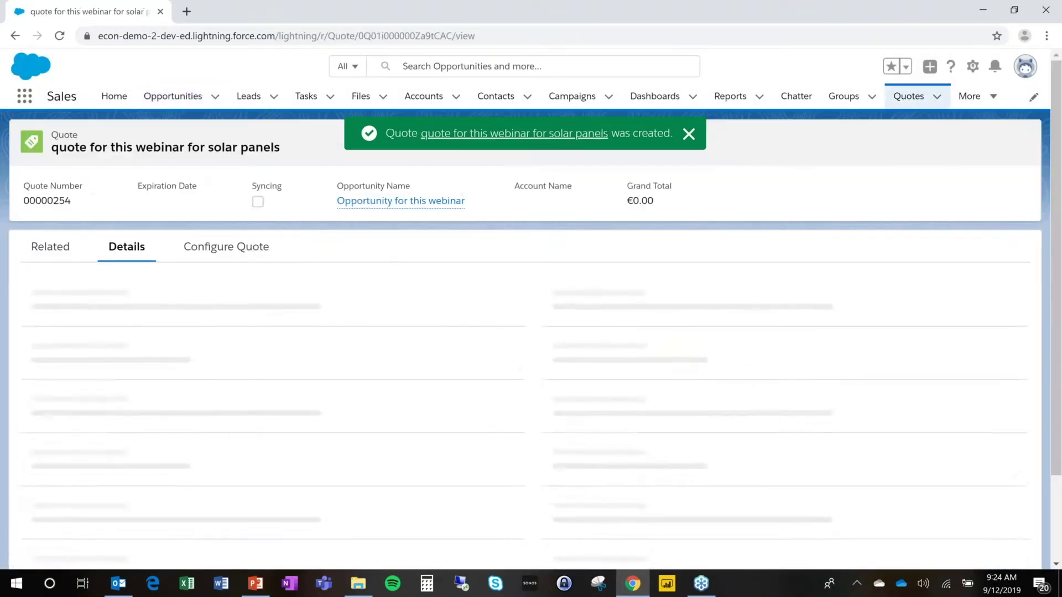
pyautogui.click(234, 255)
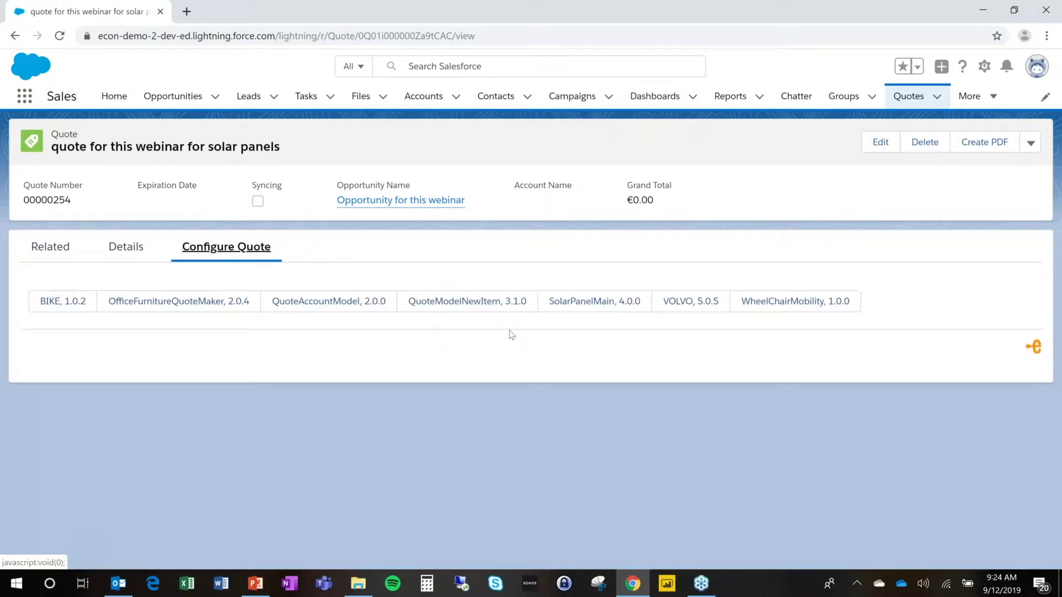
pyautogui.click(591, 305)
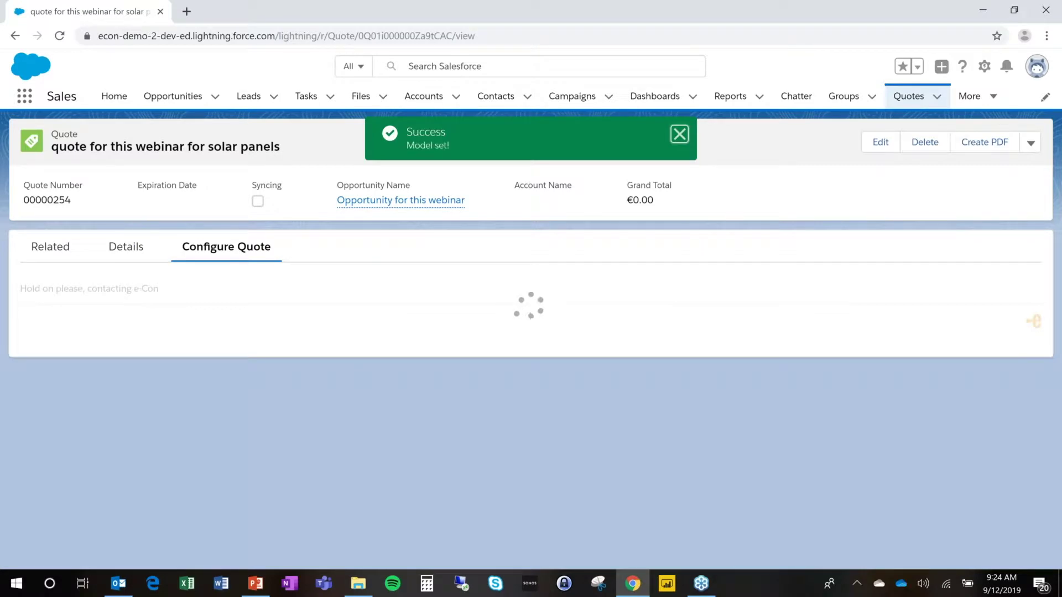
pyautogui.click(679, 133)
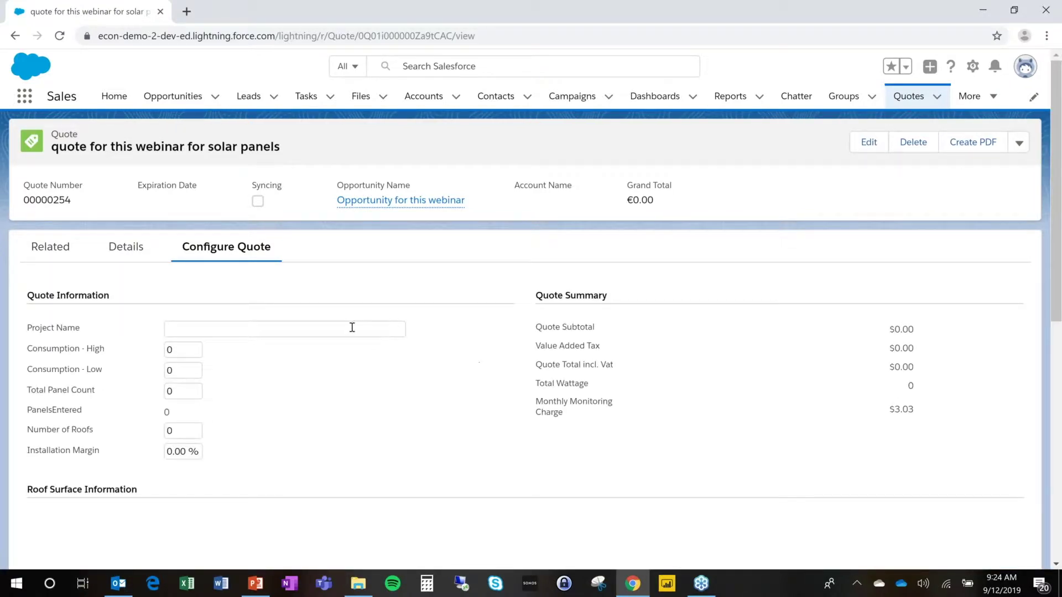
# Step: Enter "solar panel sales" as the project name in the quote information
pyautogui.click(352, 327)
pyautogui.press('Down')
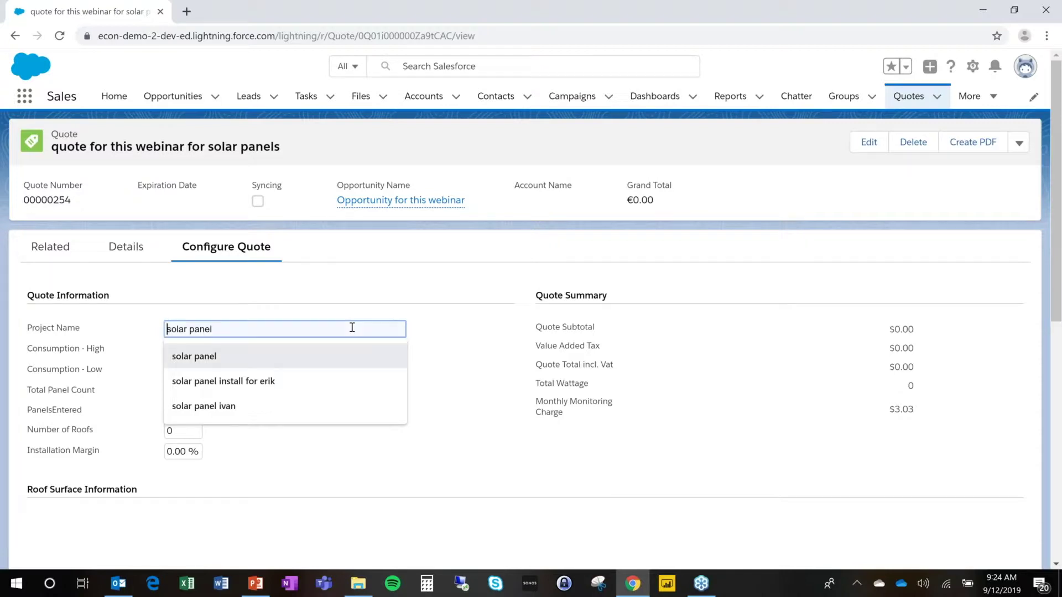
pyautogui.press('Return')
pyautogui.write('sal')
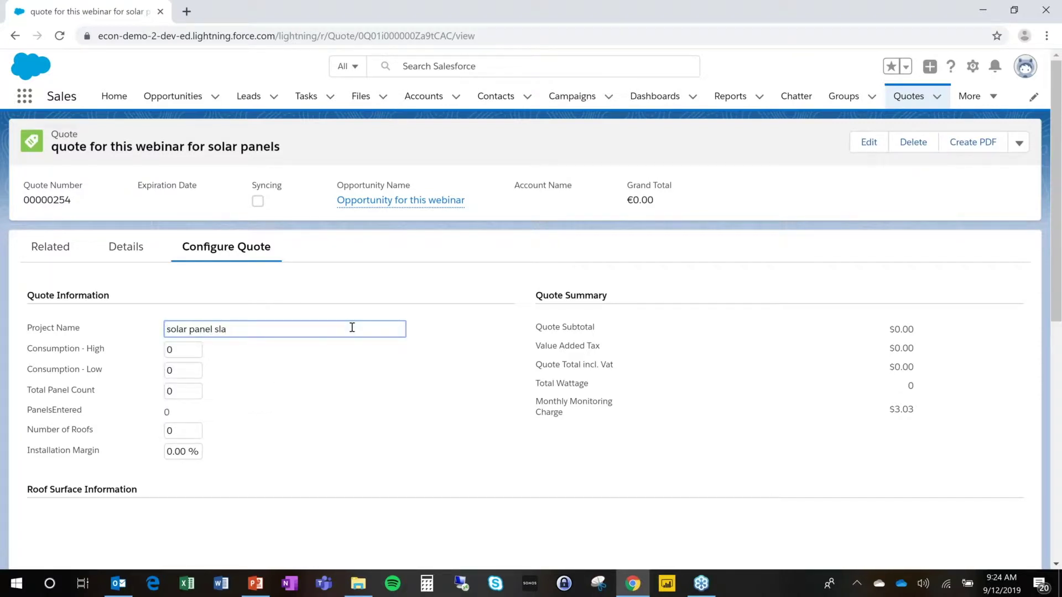
pyautogui.write('es')
pyautogui.press('Tab')
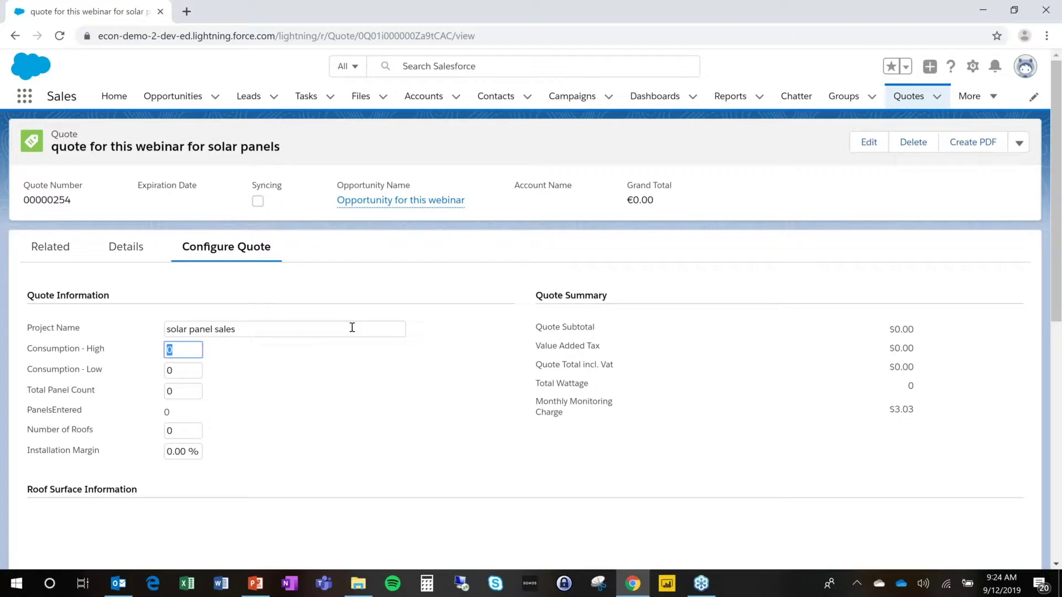
# Step: Set the high consumption to 10000, the low consumption to 20000 and the total panel count to 50
pyautogui.write('10000')
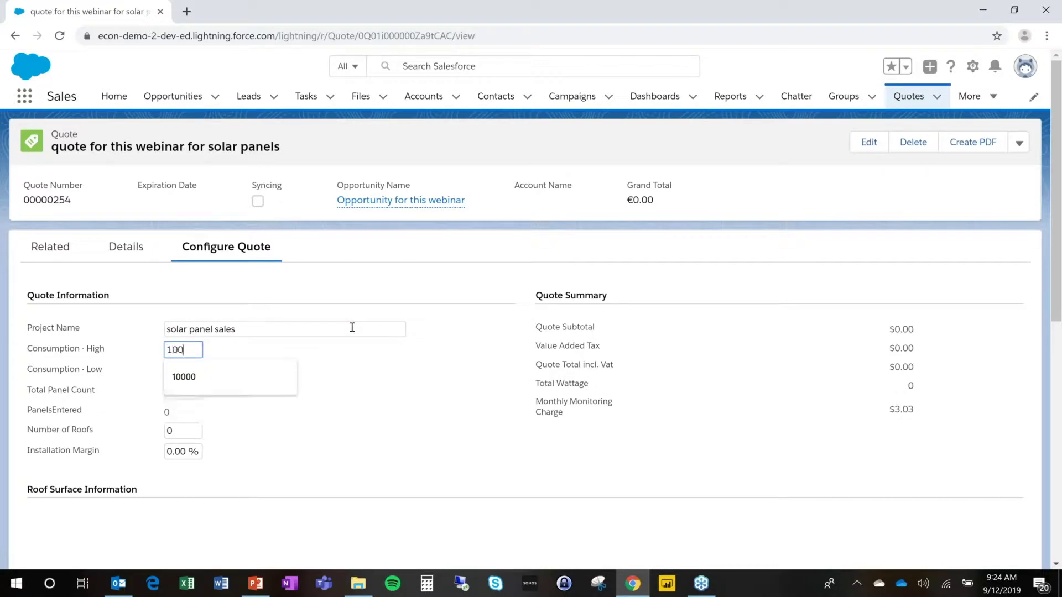
pyautogui.press('Tab')
pyautogui.write('20000')
pyautogui.press('Tab')
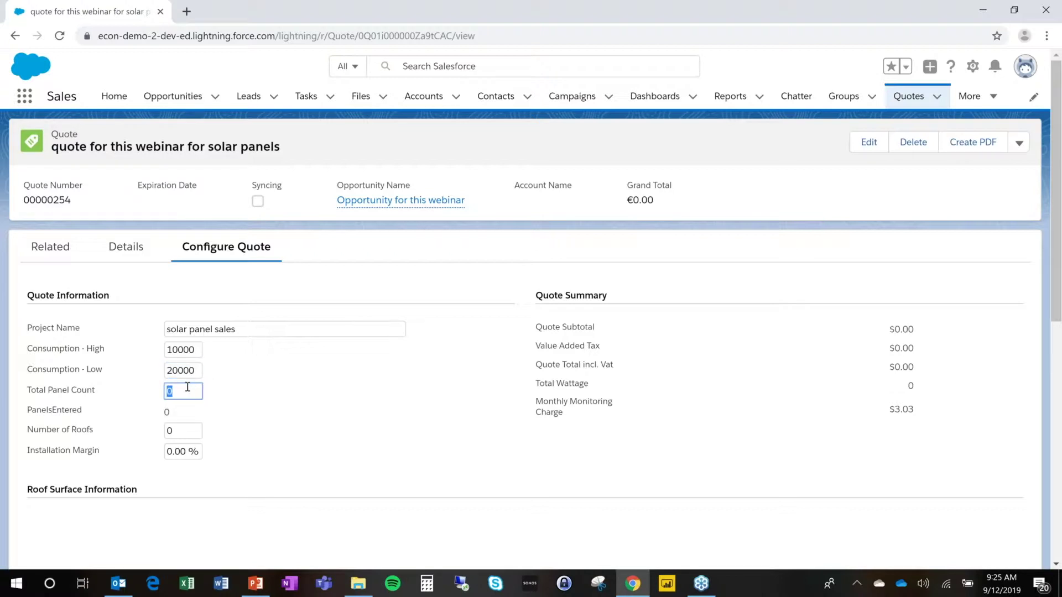
pyautogui.write('50')
pyautogui.press('Tab')
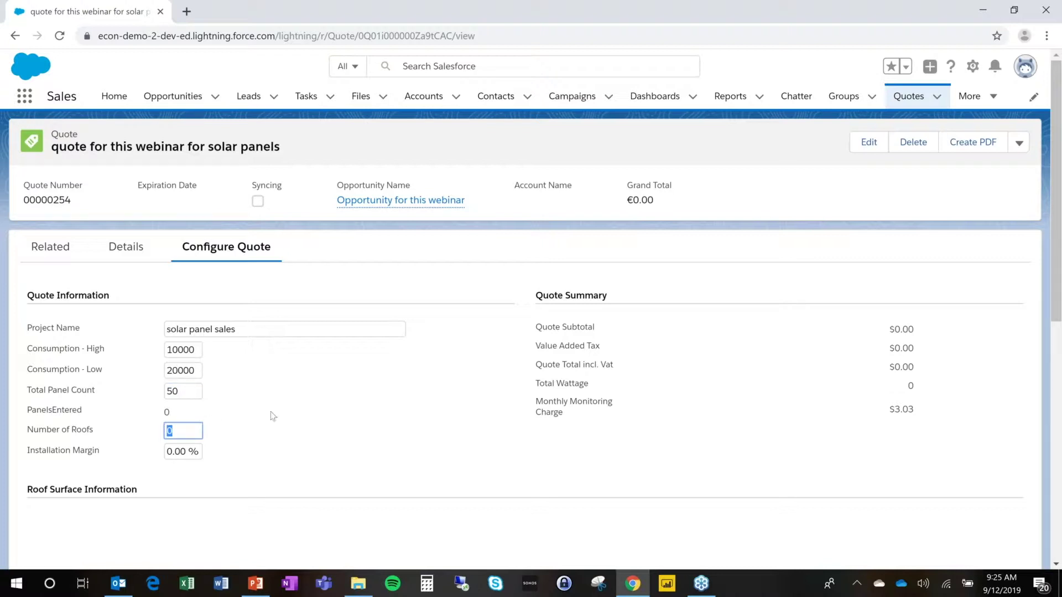
# Step: Set the number of roofs to 2 and the installation margin to 20%
pyautogui.scroll(-3, 270, 411)
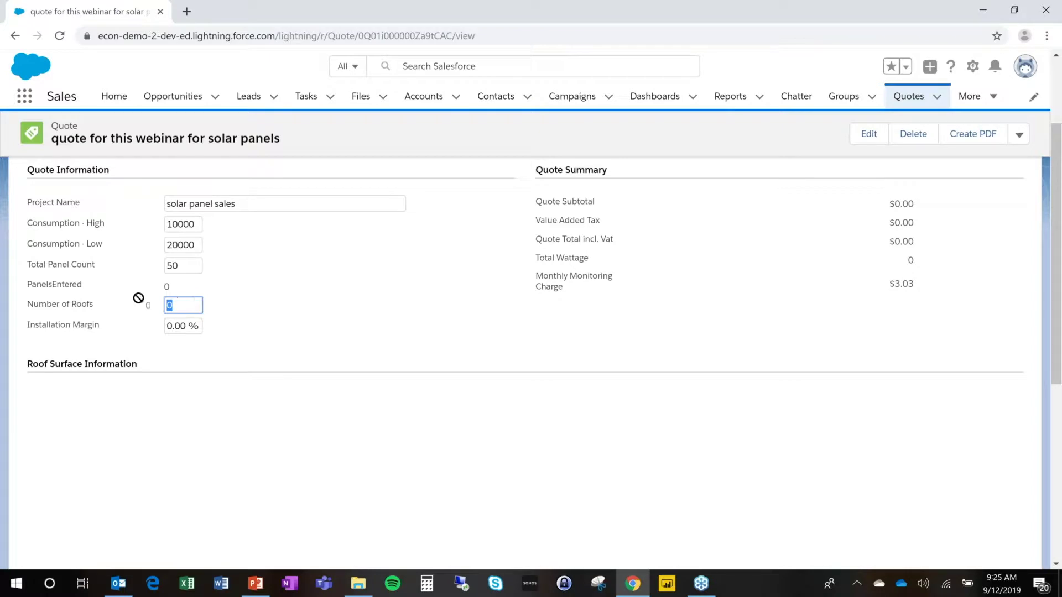
pyautogui.write('2')
pyautogui.press('Tab')
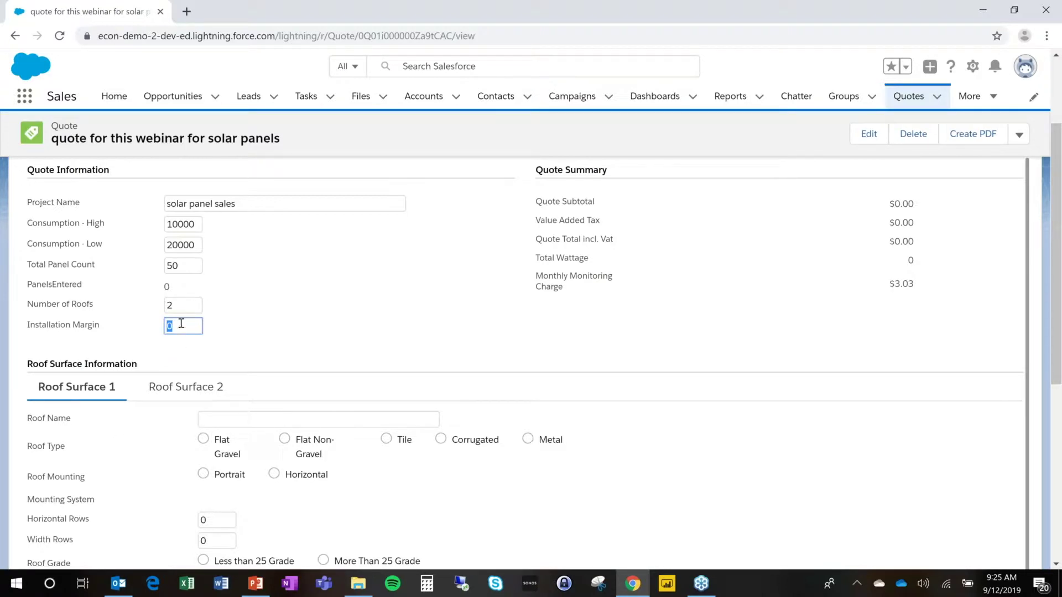
pyautogui.write('20')
pyautogui.press('Tab')
# Step: Name the first roof surface "main building"
pyautogui.click(230, 420)
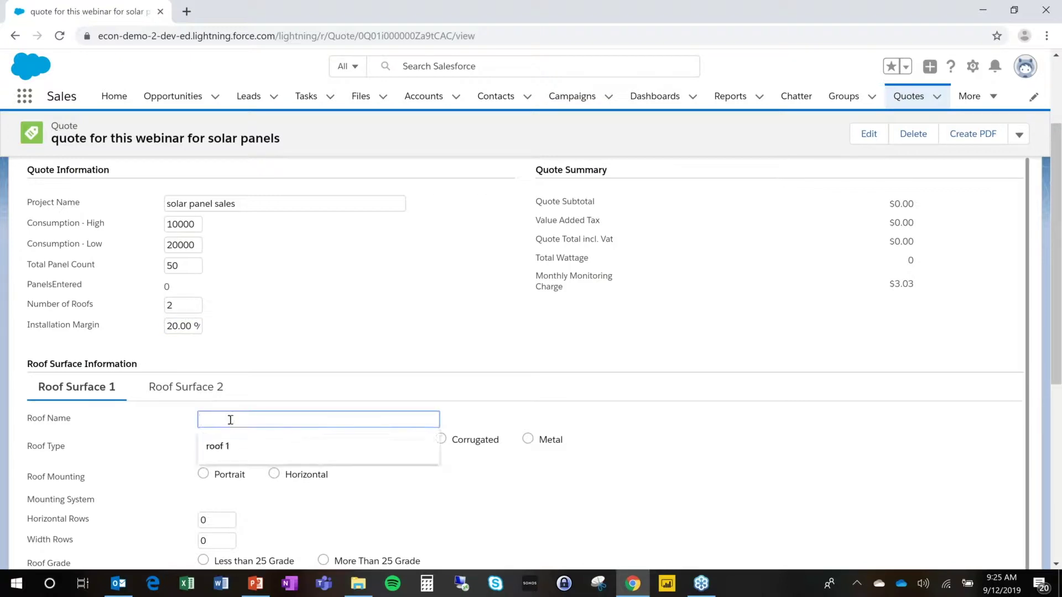
pyautogui.scroll(-1, 230, 420)
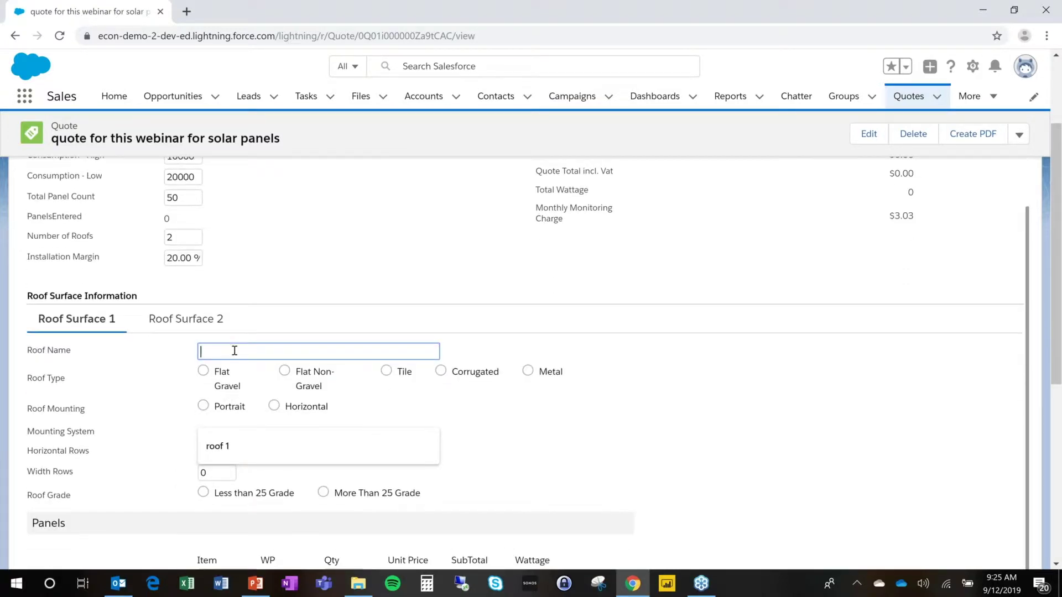
pyautogui.write('main building')
pyautogui.press('Tab')
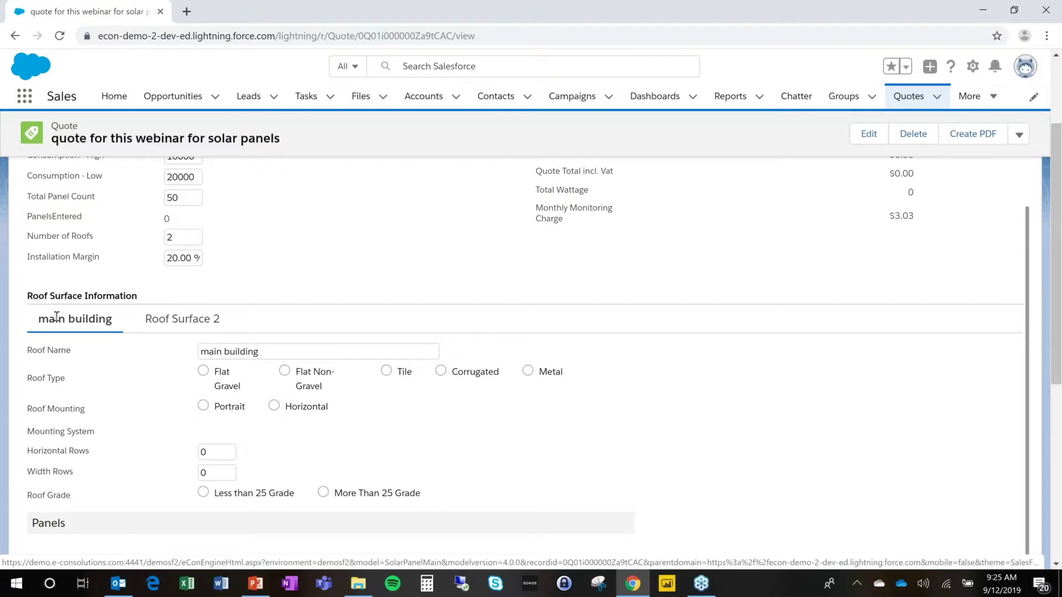
# Step: Set the main building's roof type to Flat Gravel and its roof mounting to Portrait
pyautogui.click(203, 371)
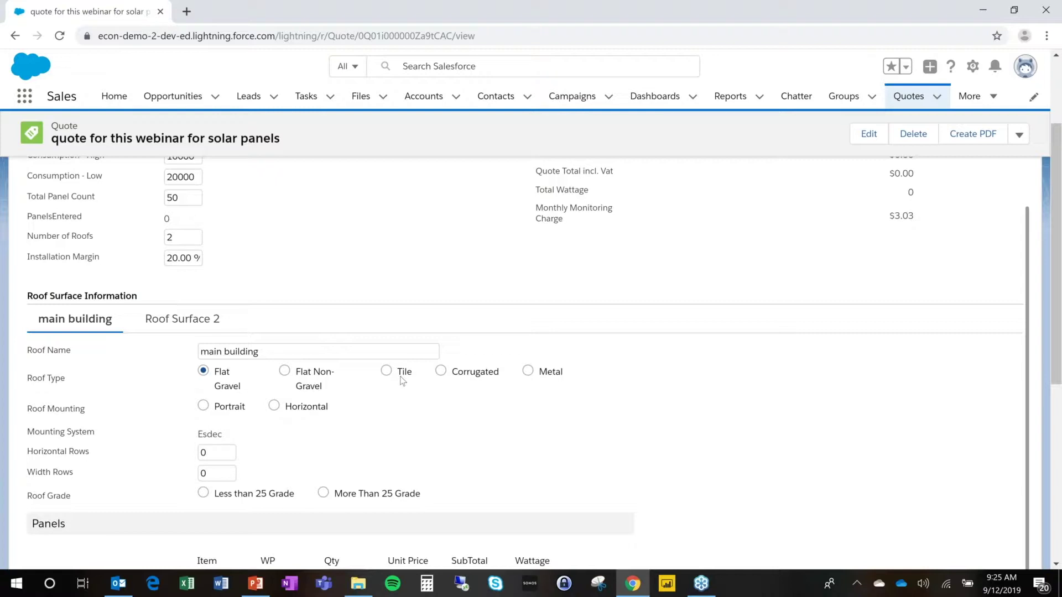
pyautogui.click(441, 371)
pyautogui.click(204, 371)
pyautogui.scroll(-2, 326, 443)
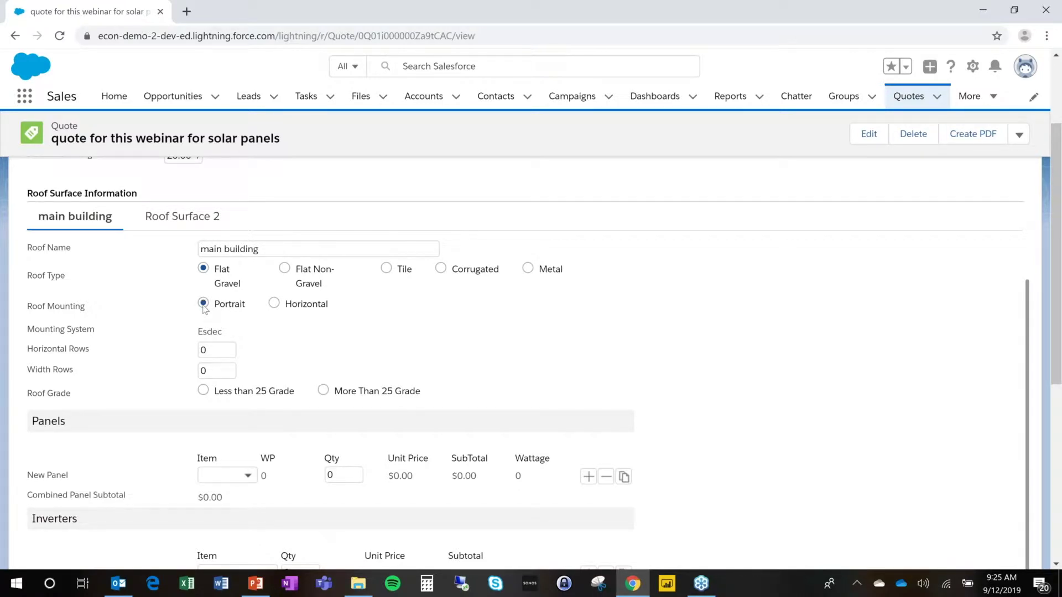
# Step: Give the main building roof 5 horizontal rows, 5 width rows and a grade of less than 25
pyautogui.click(216, 349)
pyautogui.write('5')
pyautogui.press('Tab')
pyautogui.write('5')
pyautogui.click(205, 392)
# Step: Choose the CS6K-275P as the main building's first panel item, with a quantity of 10
pyautogui.scroll(-1, 270, 407)
pyautogui.click(248, 404)
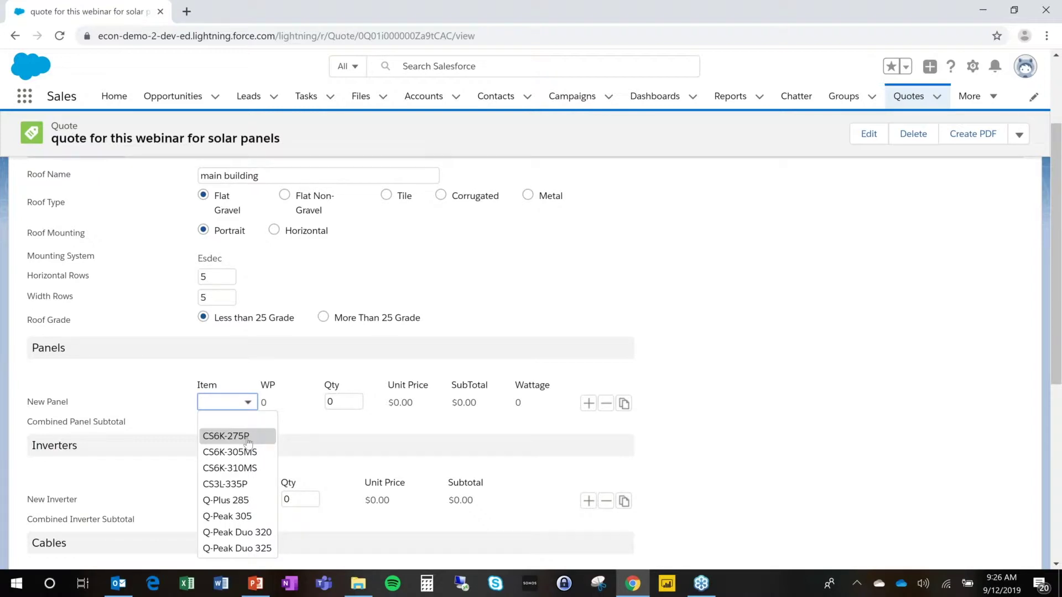
pyautogui.click(246, 406)
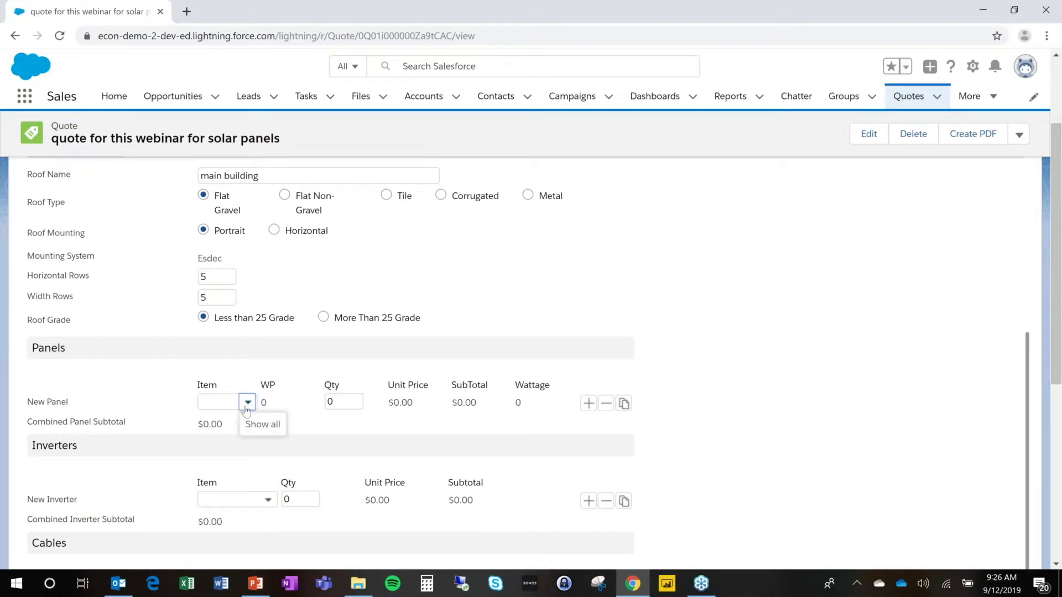
pyautogui.click(246, 408)
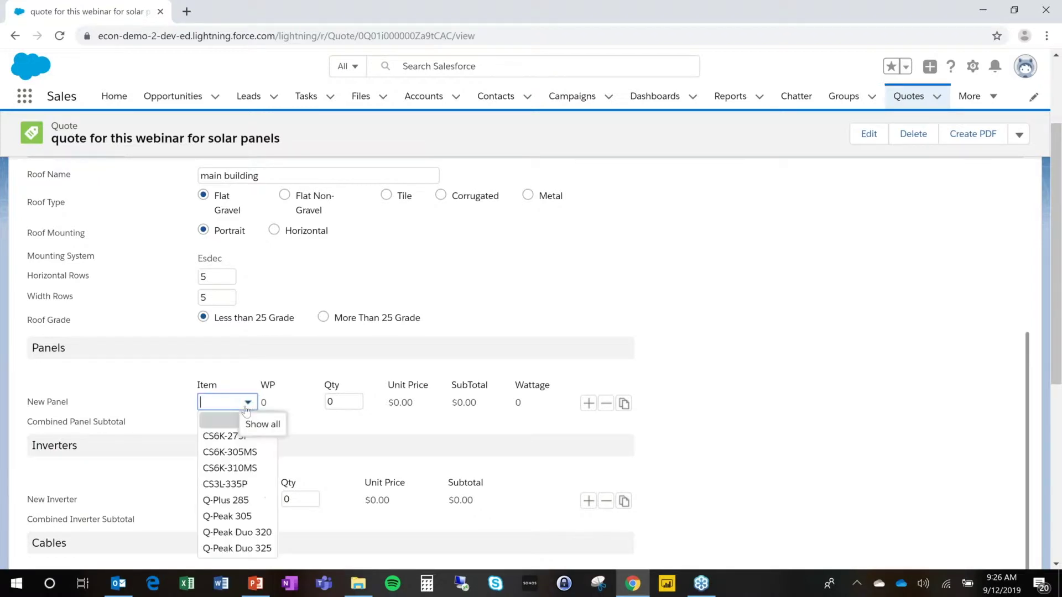
pyautogui.click(226, 436)
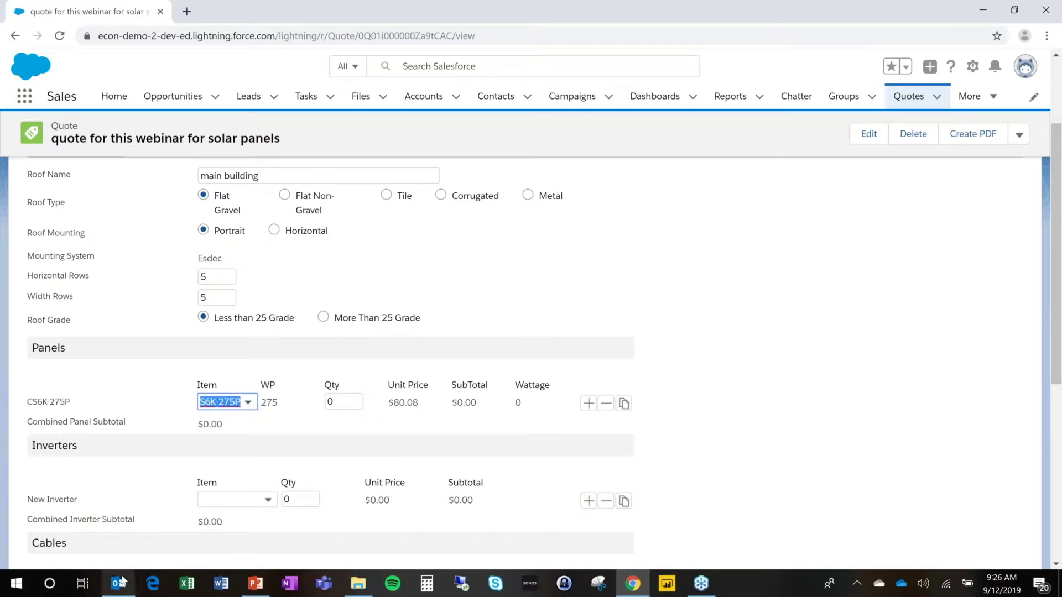
pyautogui.rightClick(118, 583)
pyautogui.click(132, 559)
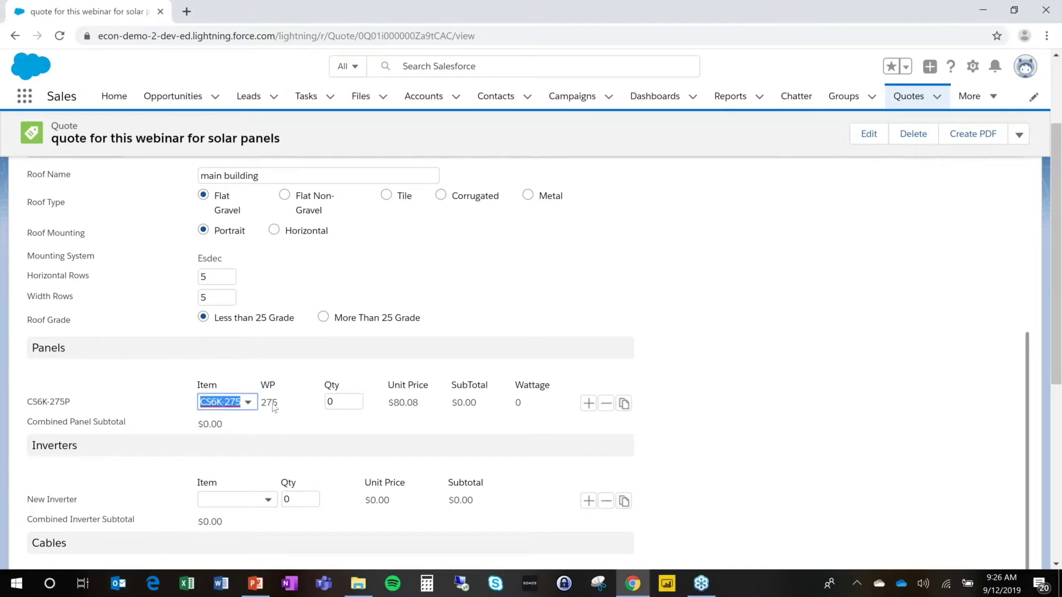
pyautogui.press('Tab')
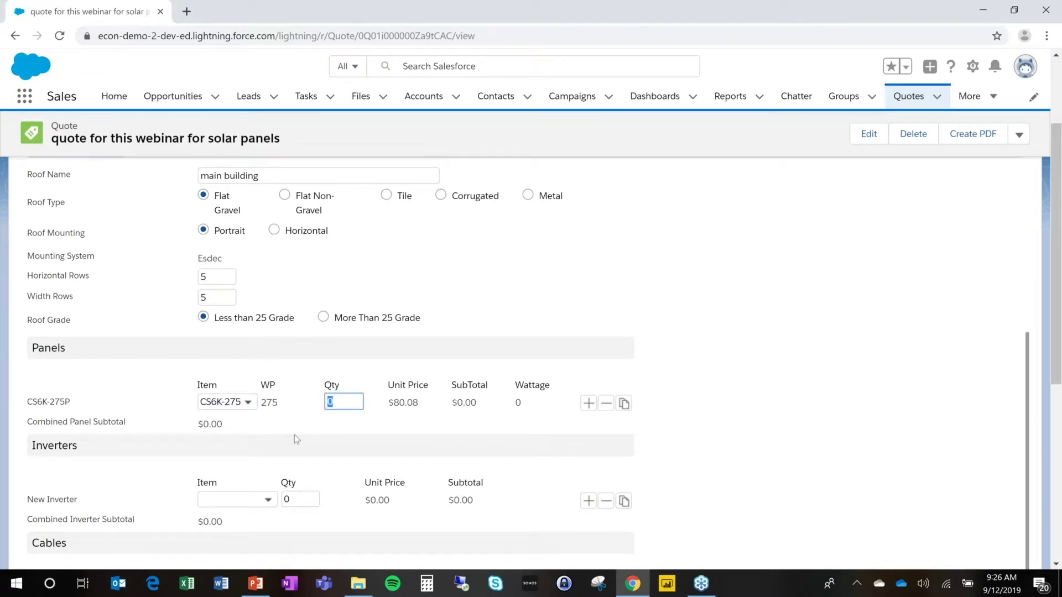
pyautogui.write('10')
pyautogui.press('Tab')
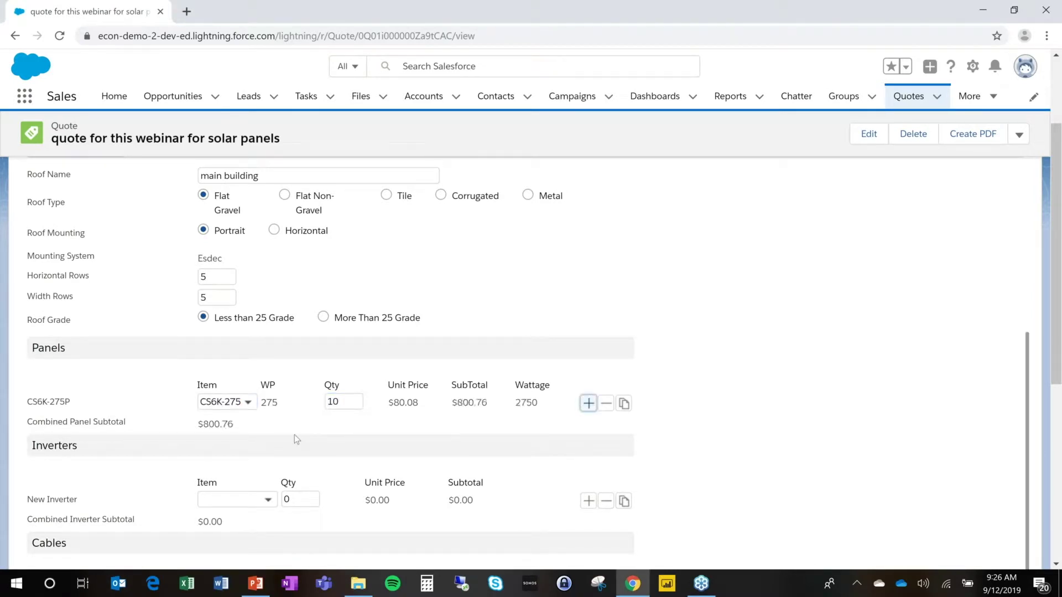
# Step: Add a second panel line for the main building with item CS6K-305MS and a quantity of 15
pyautogui.click(588, 403)
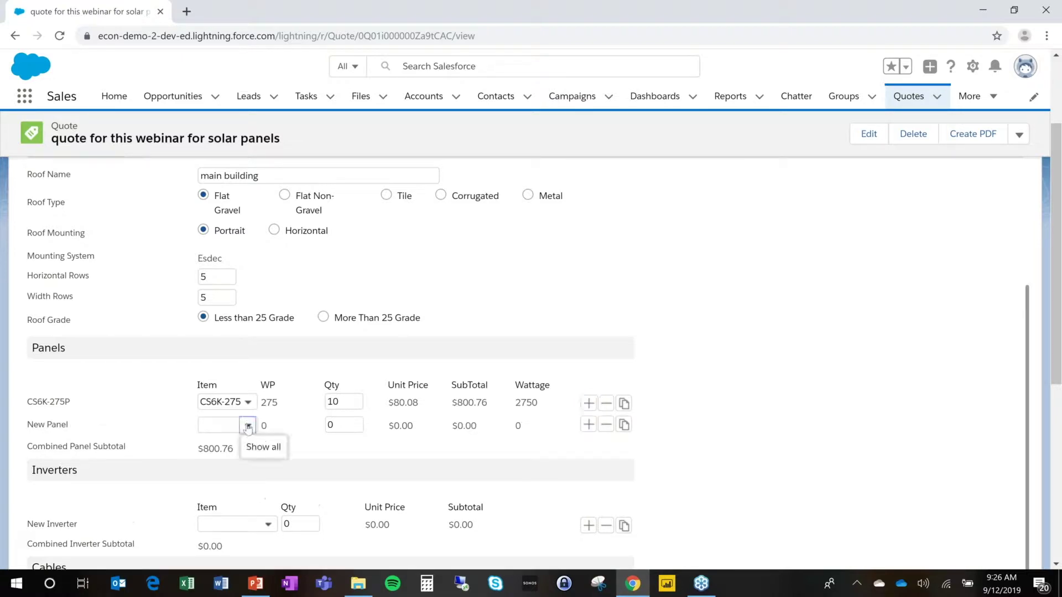
pyautogui.click(248, 427)
pyautogui.click(233, 476)
pyautogui.press('Tab')
pyautogui.write('15')
pyautogui.press('Tab')
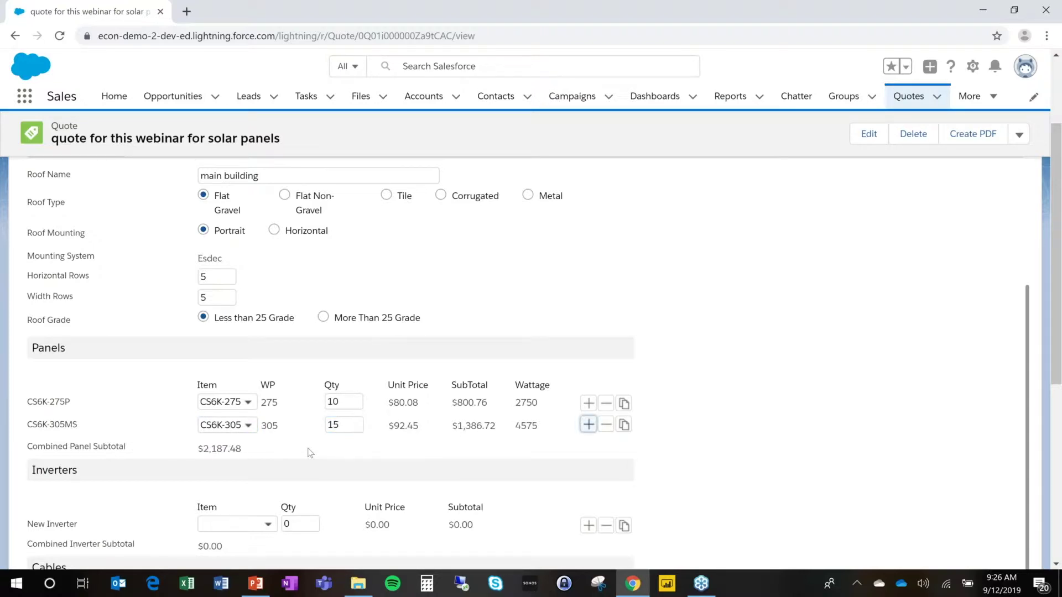
# Step: Choose UNO-2.0-I-OUTD-S as the main building's inverter item, with a quantity of 2
pyautogui.scroll(3, 318, 394)
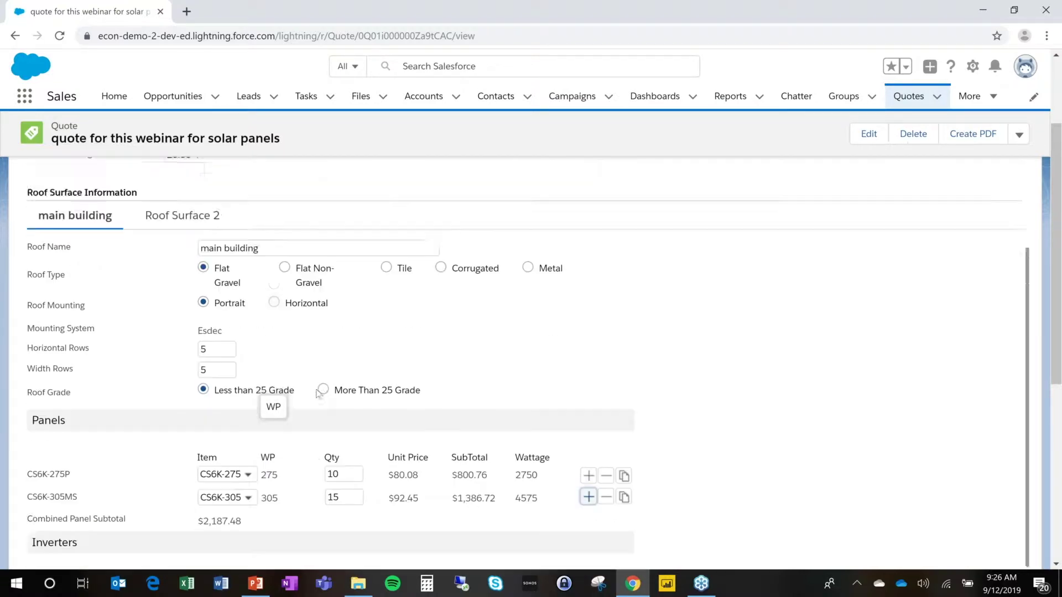
pyautogui.scroll(1, 318, 394)
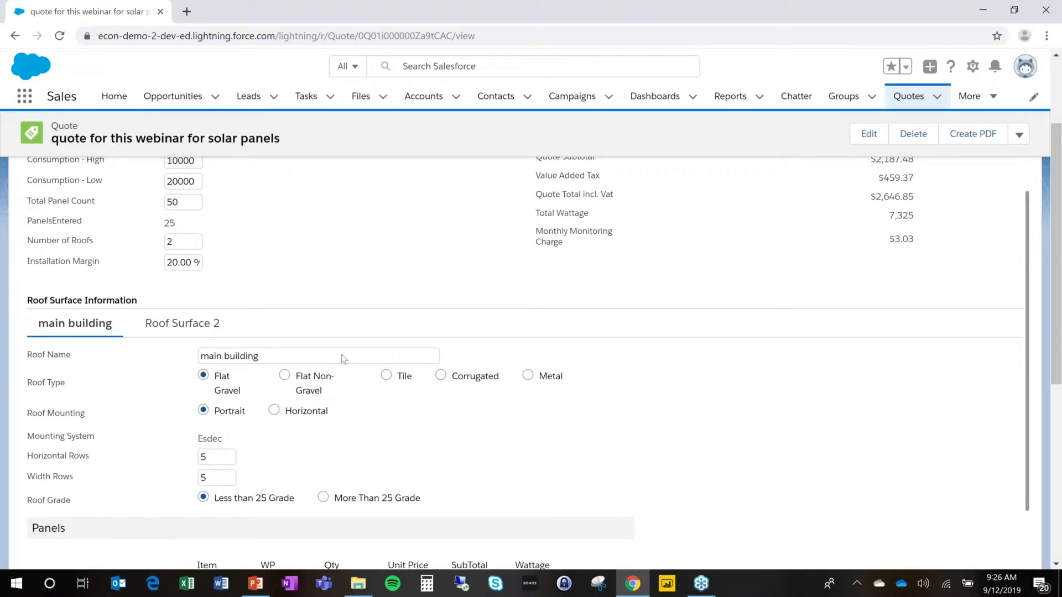
pyautogui.scroll(-5, 343, 358)
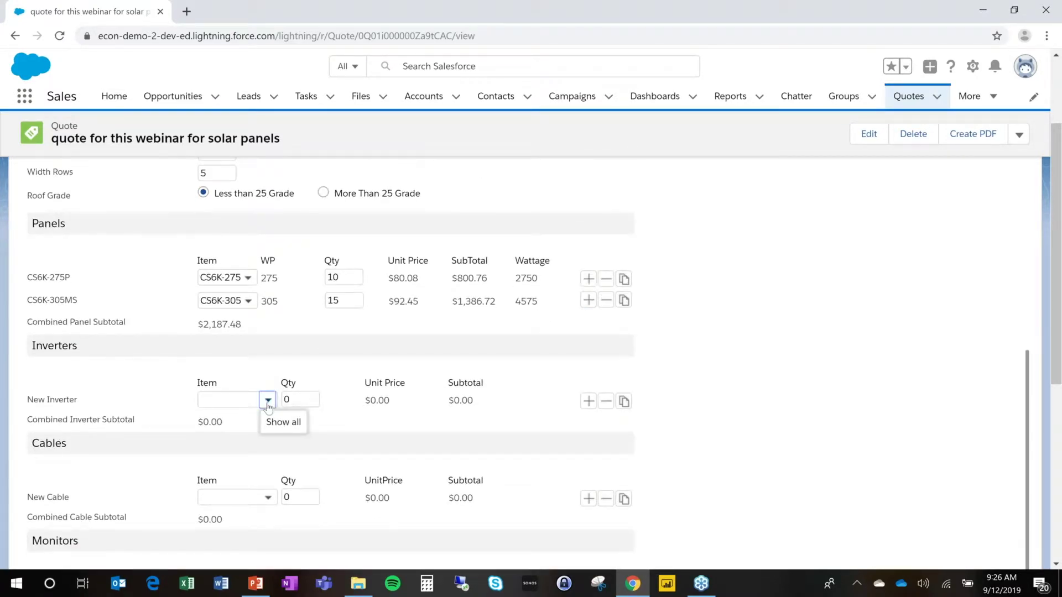
pyautogui.click(268, 399)
pyautogui.click(243, 434)
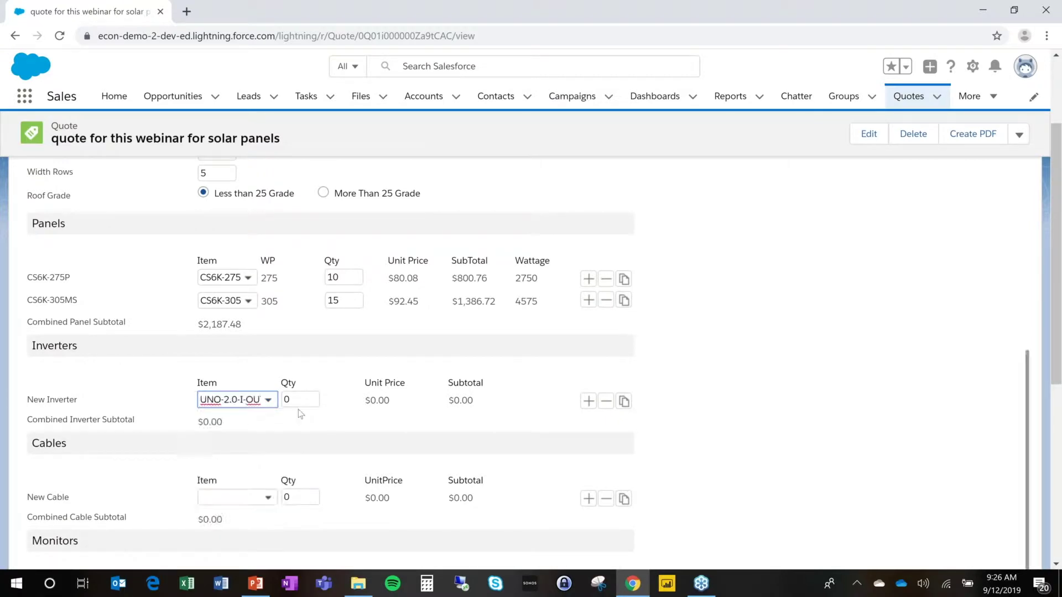
pyautogui.click(300, 399)
pyautogui.write('2')
pyautogui.press('Tab')
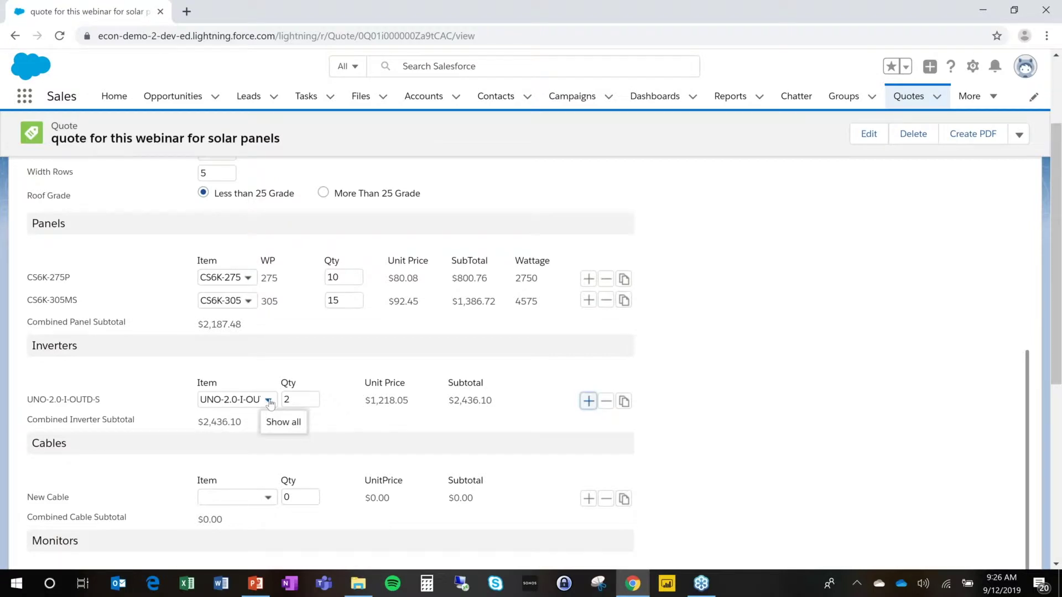
pyautogui.click(268, 400)
pyautogui.click(268, 401)
pyautogui.click(380, 431)
# Step: Choose installatiekabel5x50mm2 as the main building's cable item, with a quantity of 1
pyautogui.scroll(-3, 380, 432)
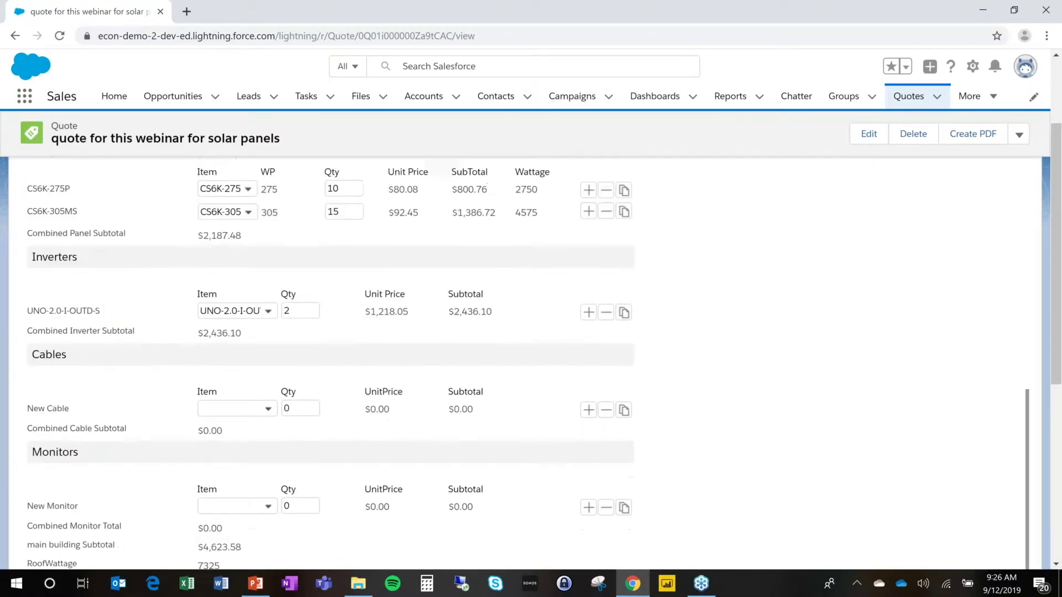
pyautogui.click(268, 365)
pyautogui.click(252, 398)
pyautogui.click(302, 365)
pyautogui.write('1')
pyautogui.press('Tab')
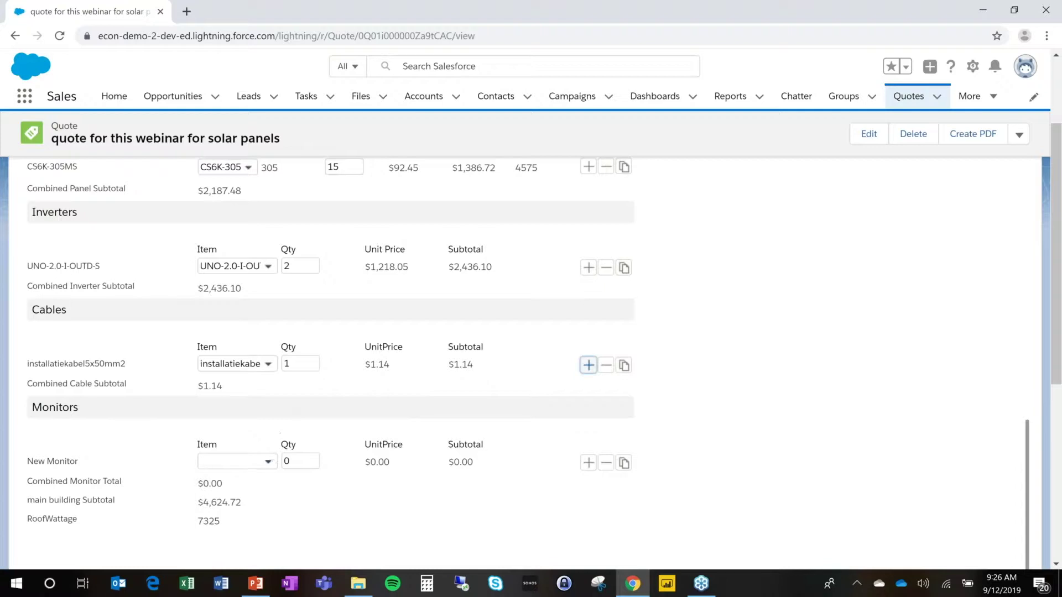
# Step: Choose Solar Log 200 as the main building's monitor item, with a quantity of 1
pyautogui.click(238, 461)
pyautogui.click(243, 494)
pyautogui.press('Tab')
pyautogui.write('1')
pyautogui.press('Tab')
pyautogui.scroll(-1, 299, 461)
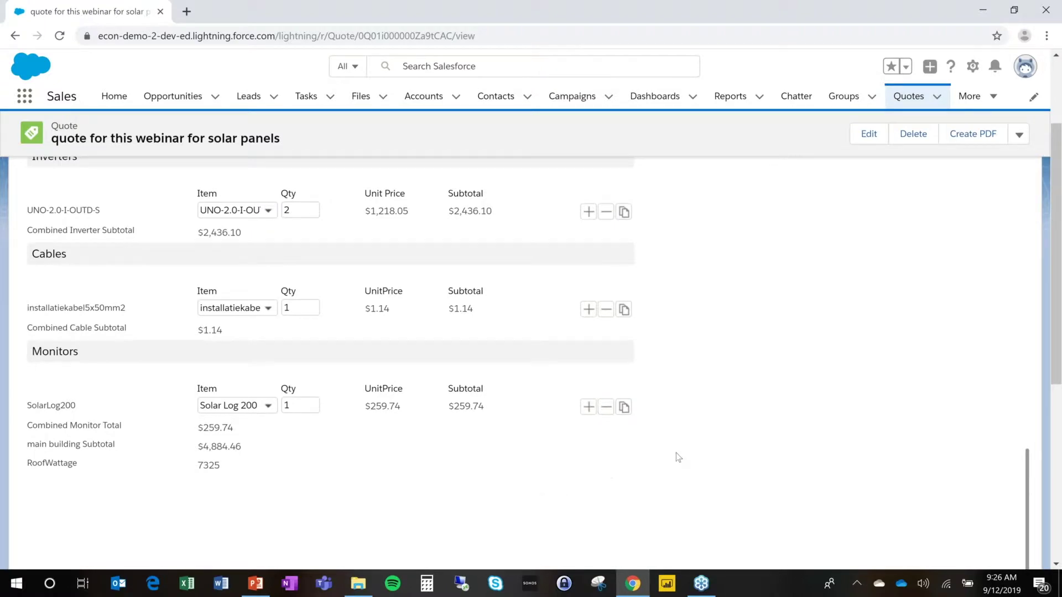
# Step: Check which fields of the quote configuration are still invalid and dismiss the list
pyautogui.scroll(-5, 678, 457)
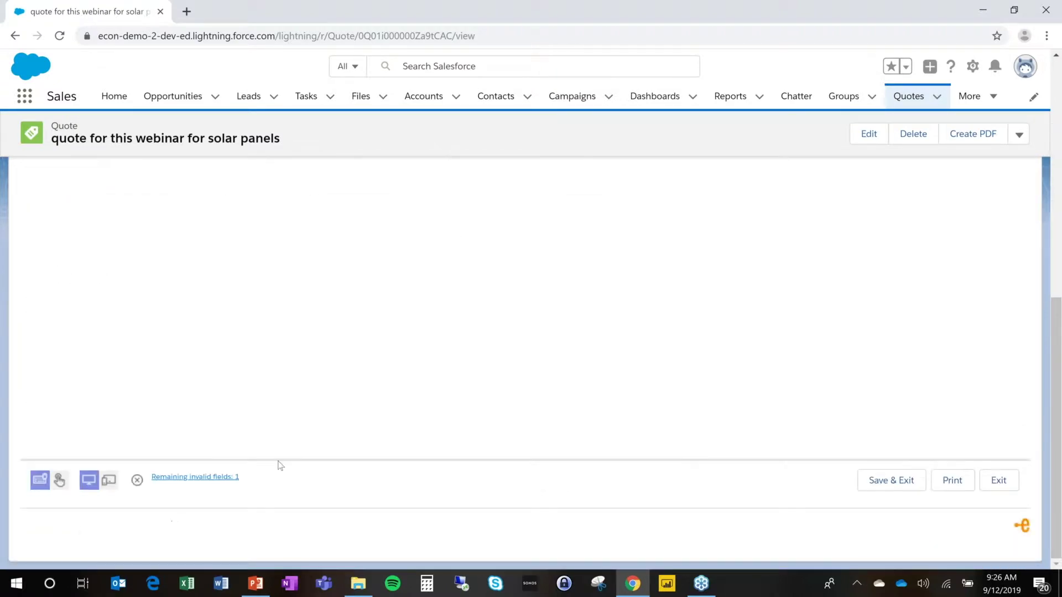
pyautogui.click(213, 478)
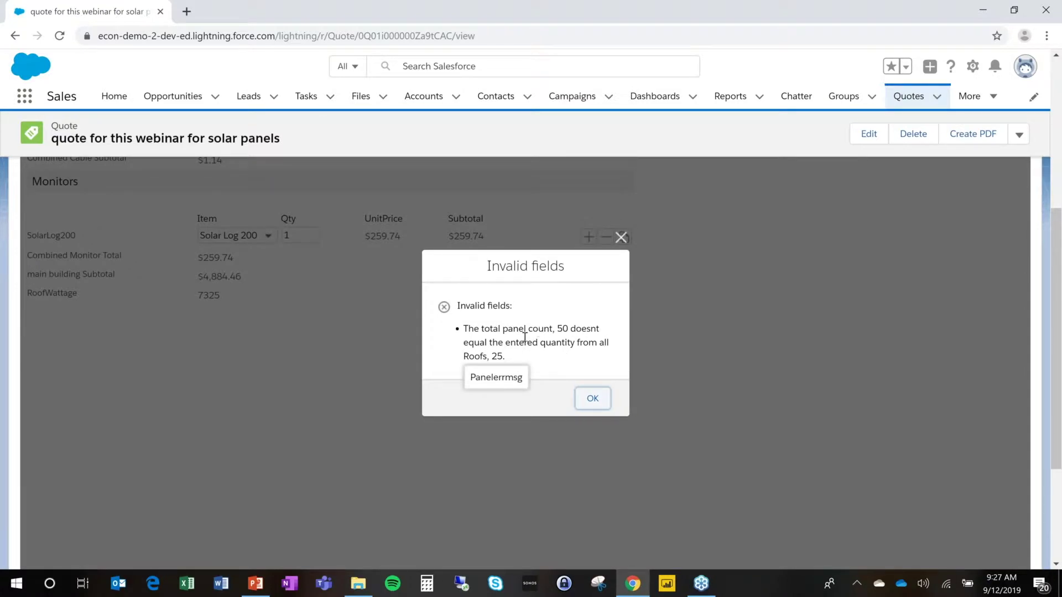
pyautogui.click(592, 398)
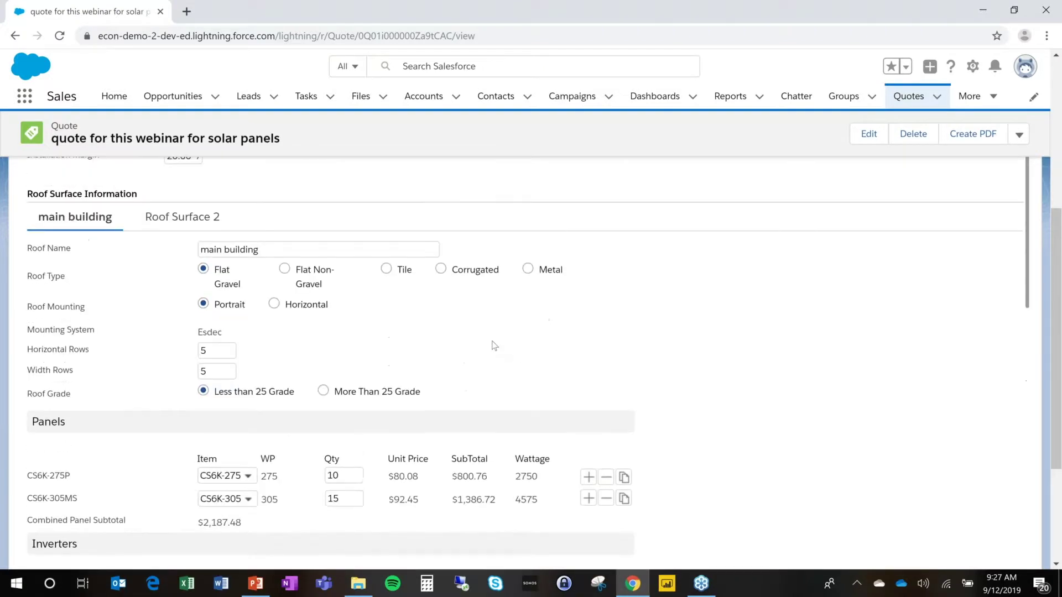
# Step: Switch to the second roof surface and name it "second building"
pyautogui.click(200, 217)
pyautogui.click(237, 248)
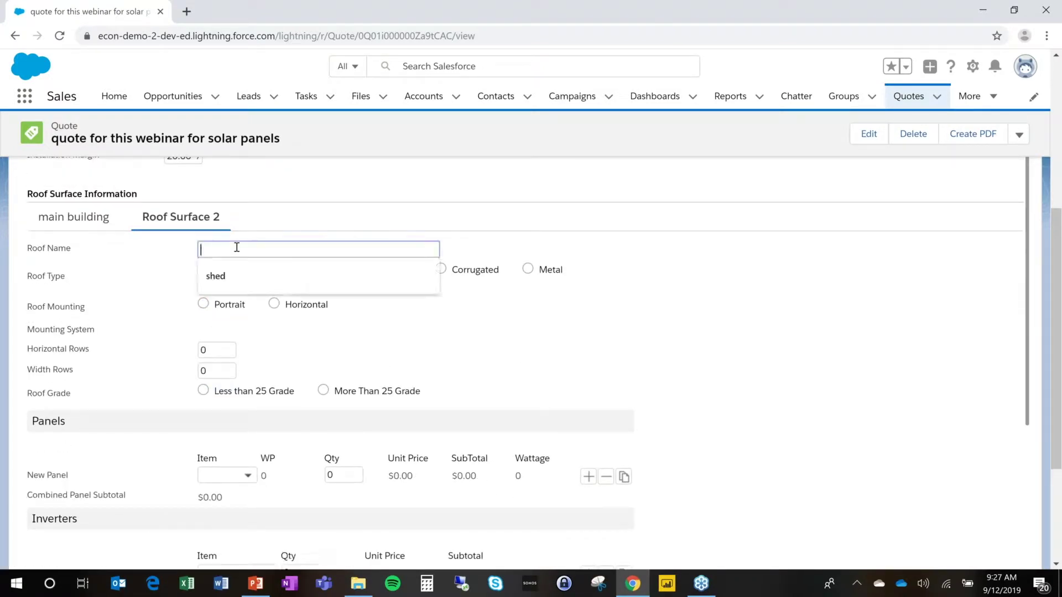
pyautogui.write('second buil')
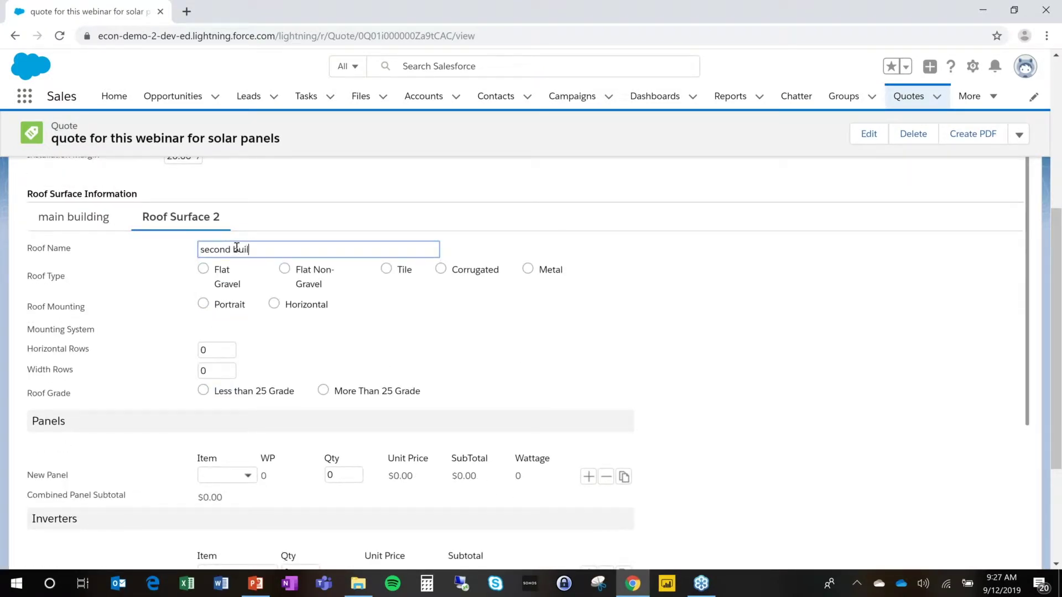
pyautogui.write('ding')
pyautogui.press('Tab')
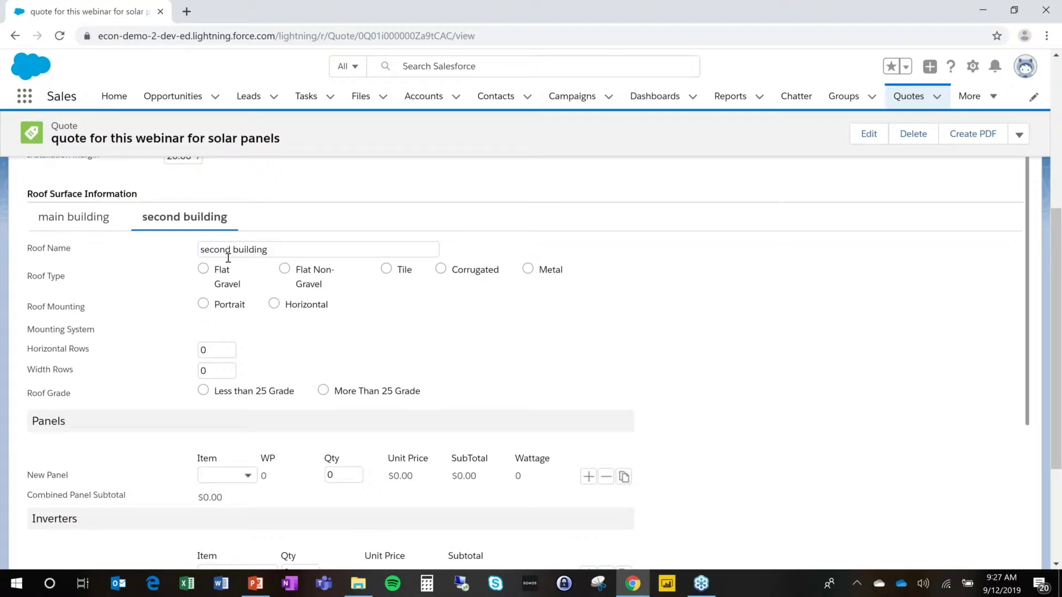
# Step: Make the second building's roof Flat Gravel with 5 horizontal rows, 5 width rows and a grade of more than 25
pyautogui.doubleClick(221, 351)
pyautogui.write('5')
pyautogui.press('Tab')
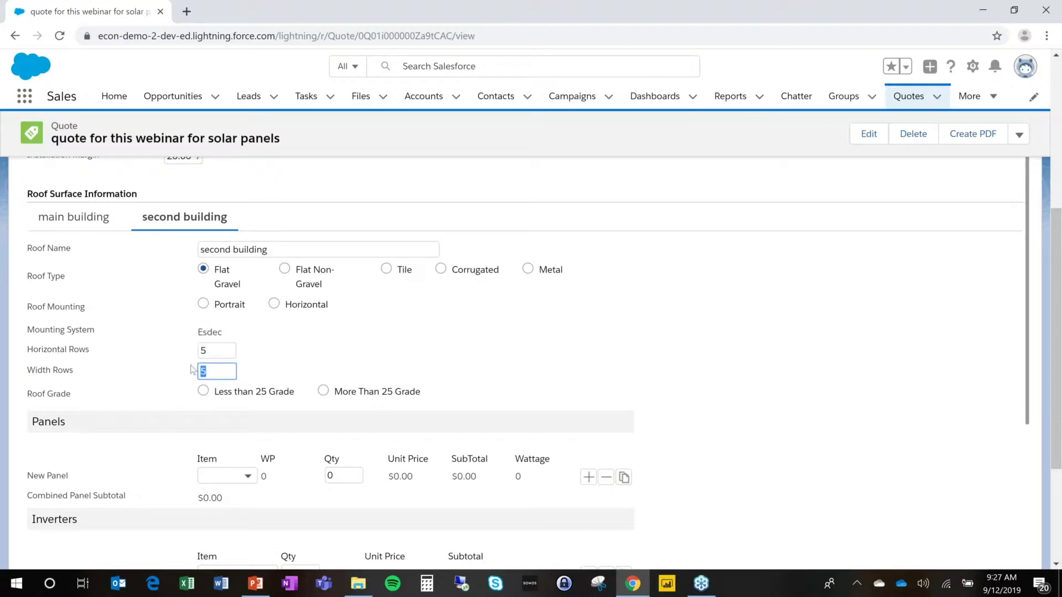
pyautogui.click(323, 392)
# Step: Choose CS6K-305MS as the second building's panel item, with a quantity of 25
pyautogui.click(249, 477)
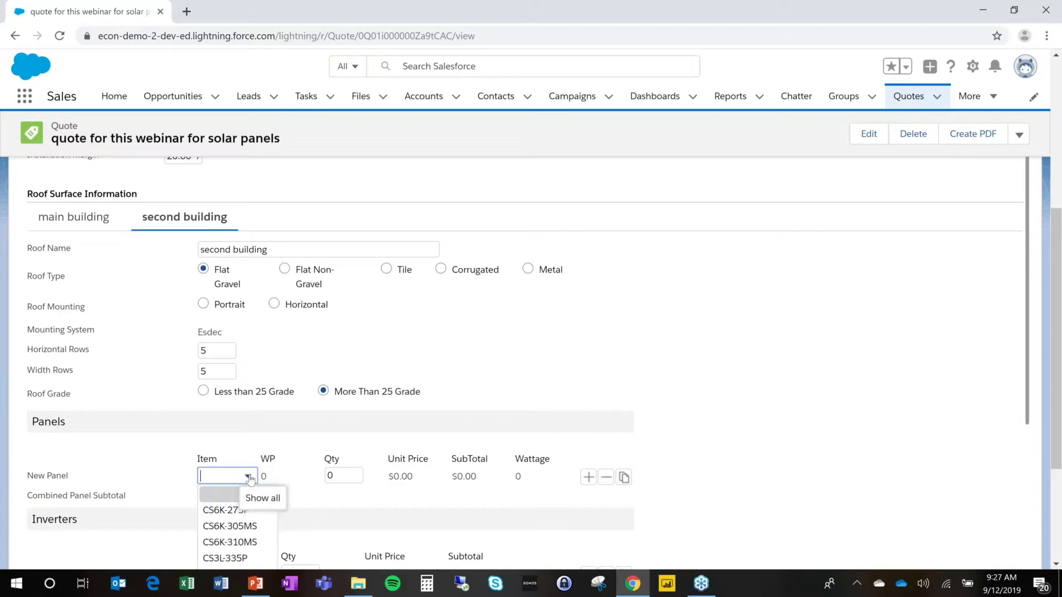
pyautogui.click(247, 528)
pyautogui.press('Tab')
pyautogui.write('25')
pyautogui.press('Tab')
pyautogui.scroll(-4, 337, 476)
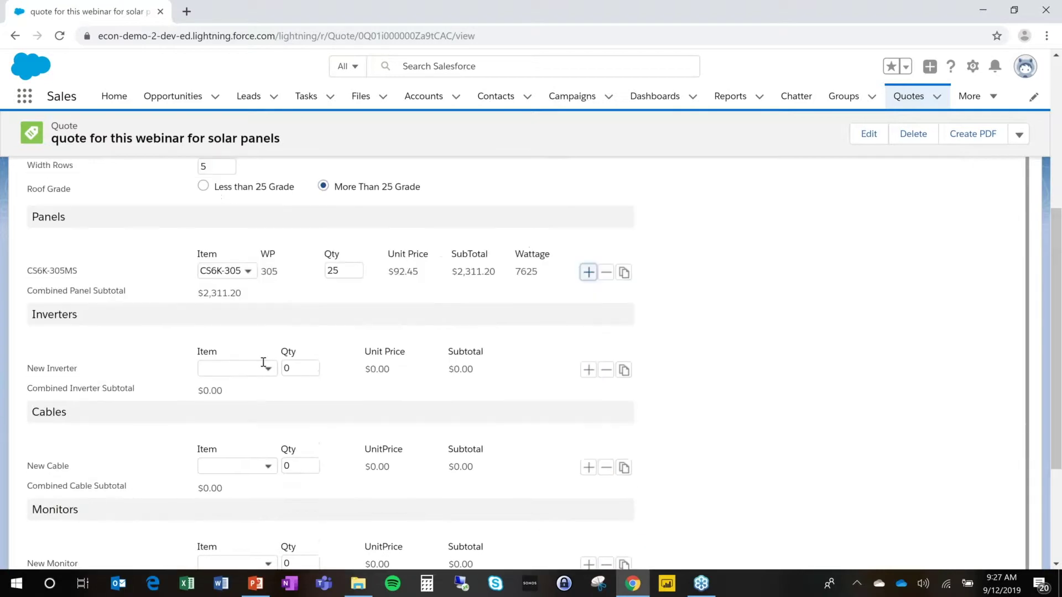
pyautogui.click(263, 367)
pyautogui.click(256, 403)
pyautogui.press('Tab')
pyautogui.write('1')
pyautogui.press('Tab')
pyautogui.tripleClick(218, 369)
pyautogui.press('BackSpace')
pyautogui.press('Tab')
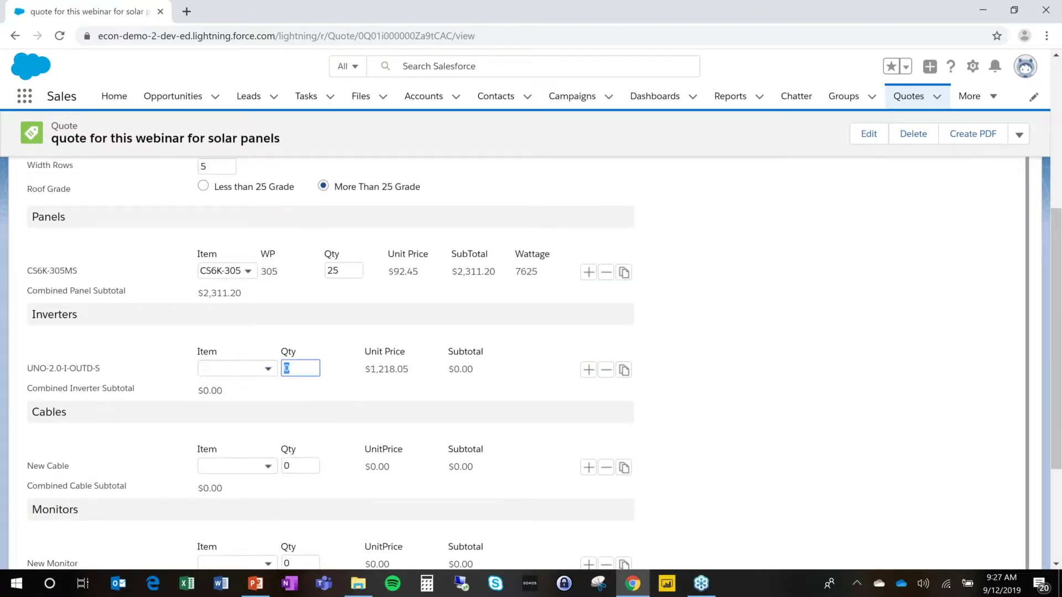
# Step: Choose UNO-2.0-I-OUTD-S as the second building's inverter item, with a quantity of 2
pyautogui.click(228, 369)
pyautogui.click(268, 370)
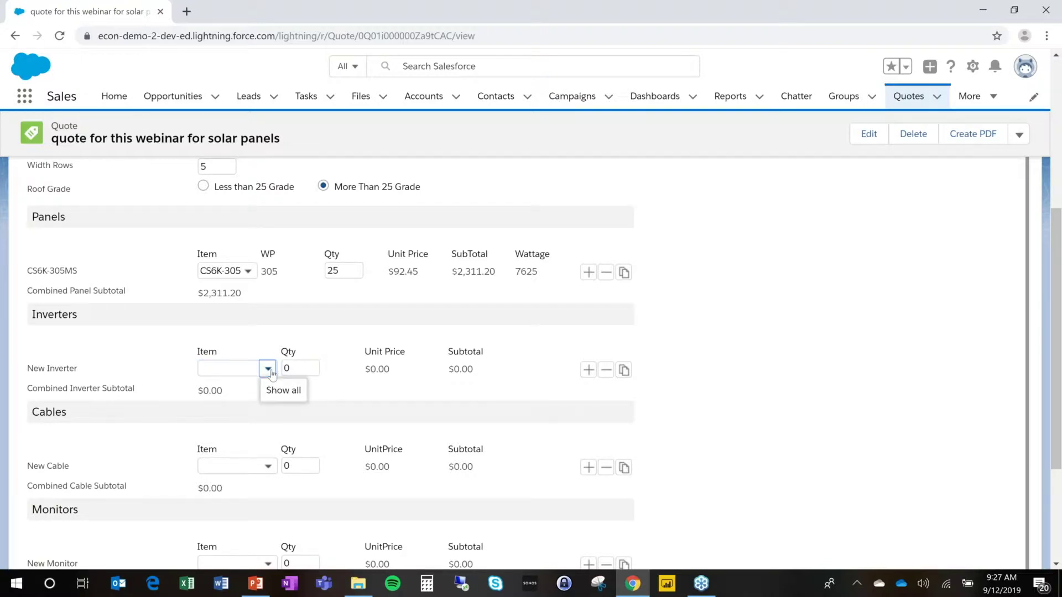
pyautogui.click(244, 403)
pyautogui.press('Tab')
pyautogui.write('2')
pyautogui.press('Tab')
# Step: Choose Installatiekabel5x70mm2soepel as the second building's cable item, with a quantity of 1
pyautogui.press('Tab')
pyautogui.press('Tab')
pyautogui.press('Tab')
pyautogui.press('Tab')
pyautogui.write('installatiekabe')
pyautogui.press('Down')
pyautogui.press('Return')
pyautogui.press('Tab')
pyautogui.write('1')
pyautogui.press('Tab')
# Step: Choose Solar Log 200 as the second building's monitor item, with a quantity of 1
pyautogui.press('Tab')
pyautogui.press('Tab')
pyautogui.press('Tab')
pyautogui.scroll(-1, 233, 432)
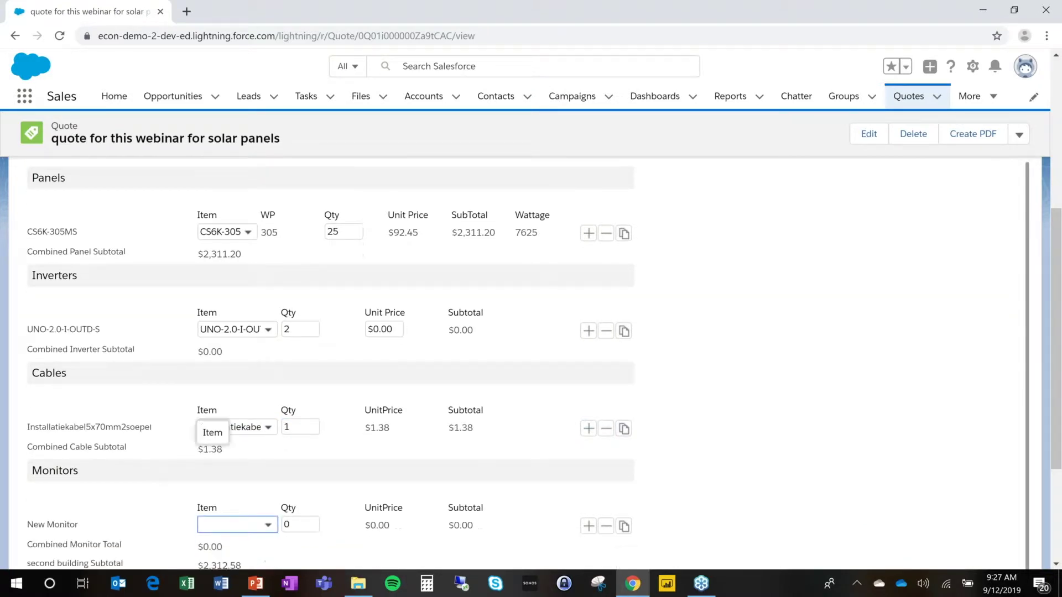
pyautogui.click(270, 529)
pyautogui.press('Down')
pyautogui.press('Return')
pyautogui.click(295, 520)
pyautogui.doubleClick(295, 520)
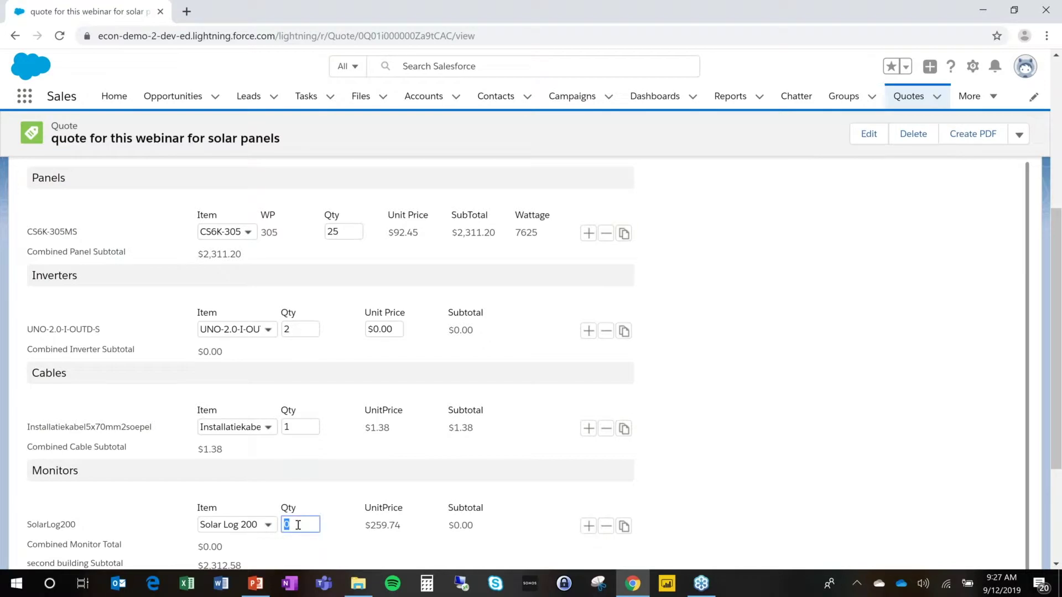
pyautogui.press('Tab')
pyautogui.hotkey('shift', 'Tab')
pyautogui.hotkey('shift', 'Tab')
pyautogui.press('Tab')
pyautogui.write('1')
pyautogui.press('Tab')
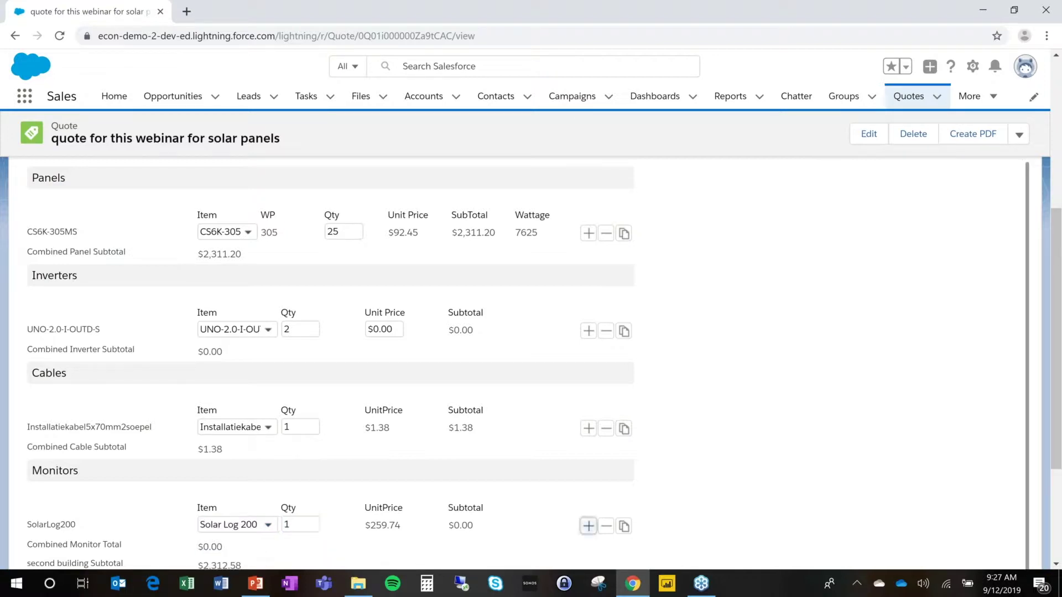
# Step: Review the quote summary, and save the configuration while exiting the configurator
pyautogui.click(660, 383)
pyautogui.scroll(4, 660, 383)
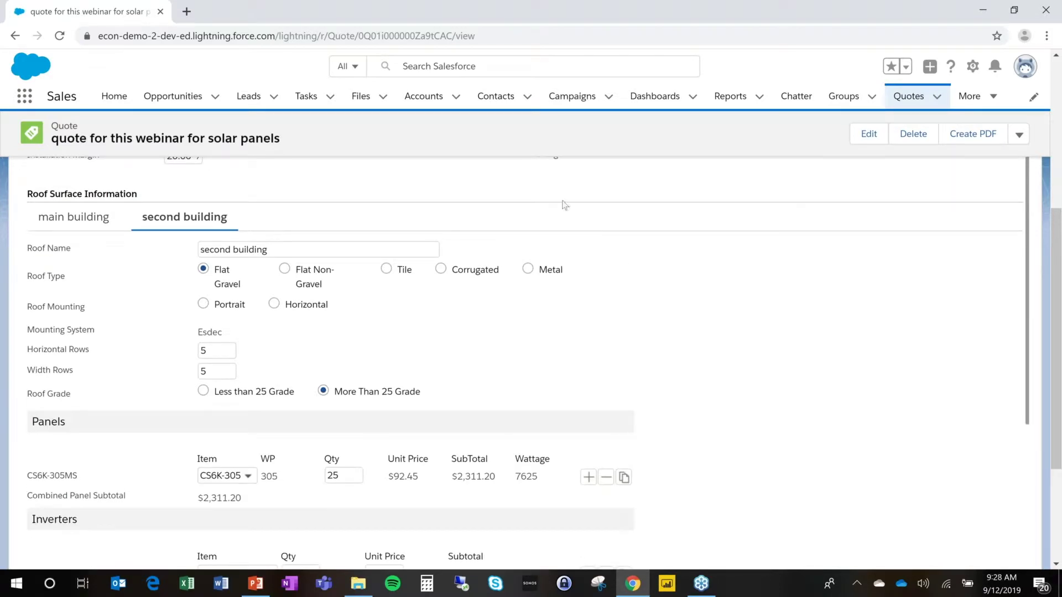
pyautogui.scroll(5, 564, 206)
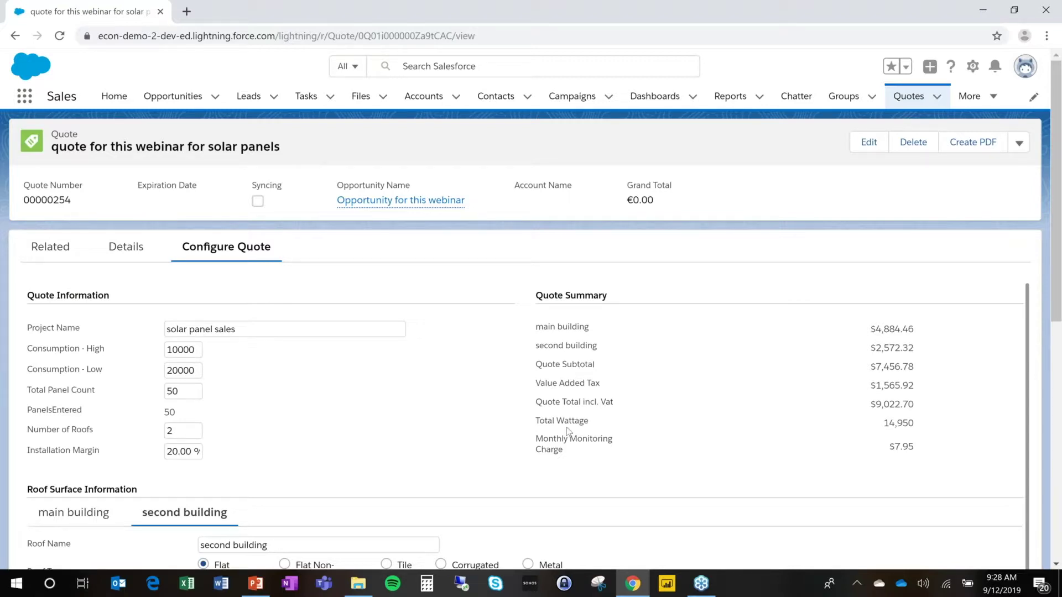
pyautogui.click(1055, 565)
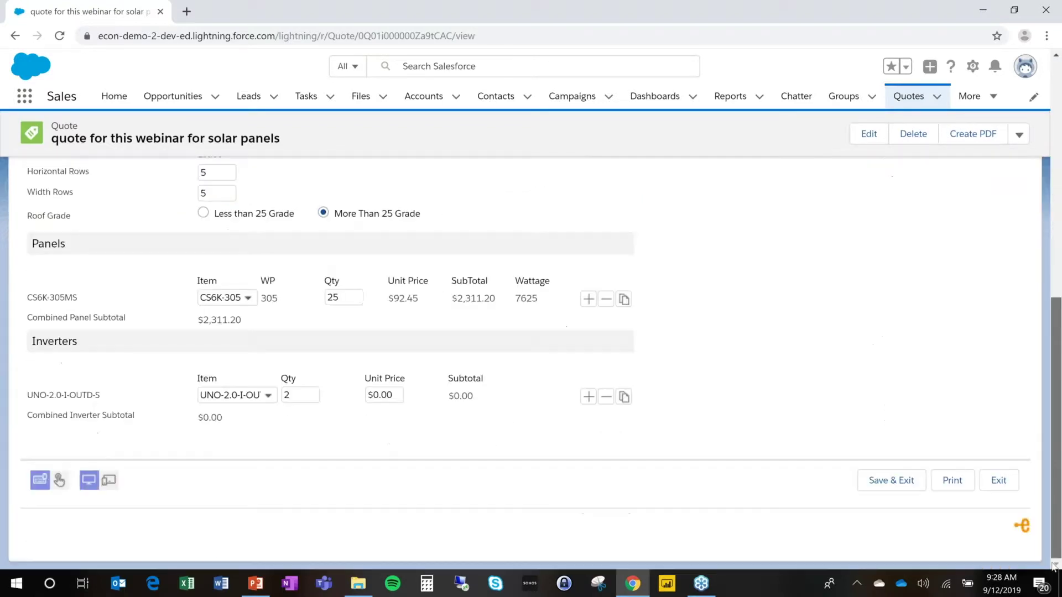
pyautogui.click(891, 480)
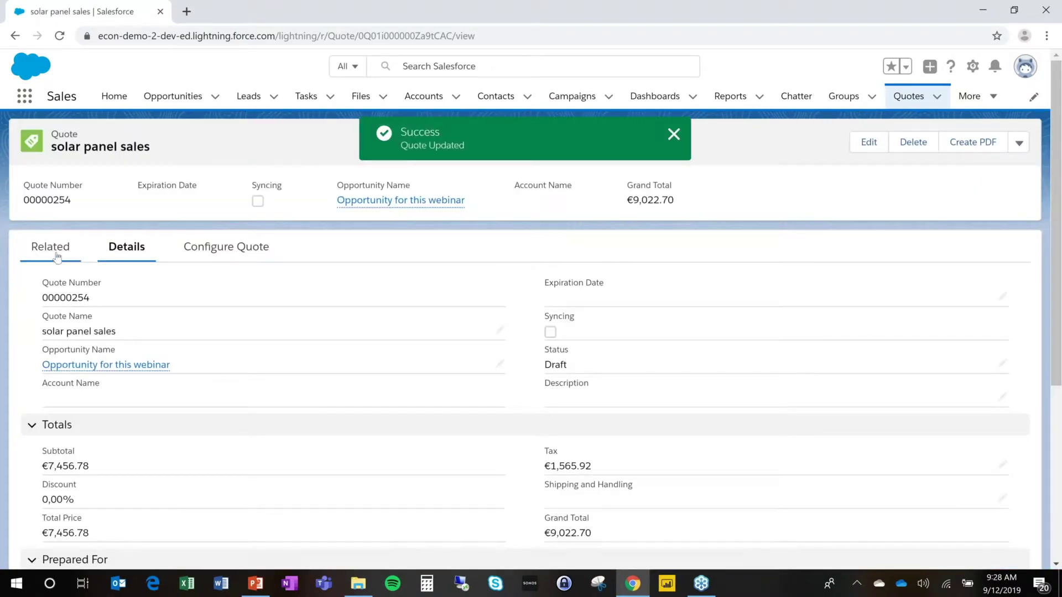
# Step: Review the full list of quote line items and return to the solar panel sales quote
pyautogui.click(56, 256)
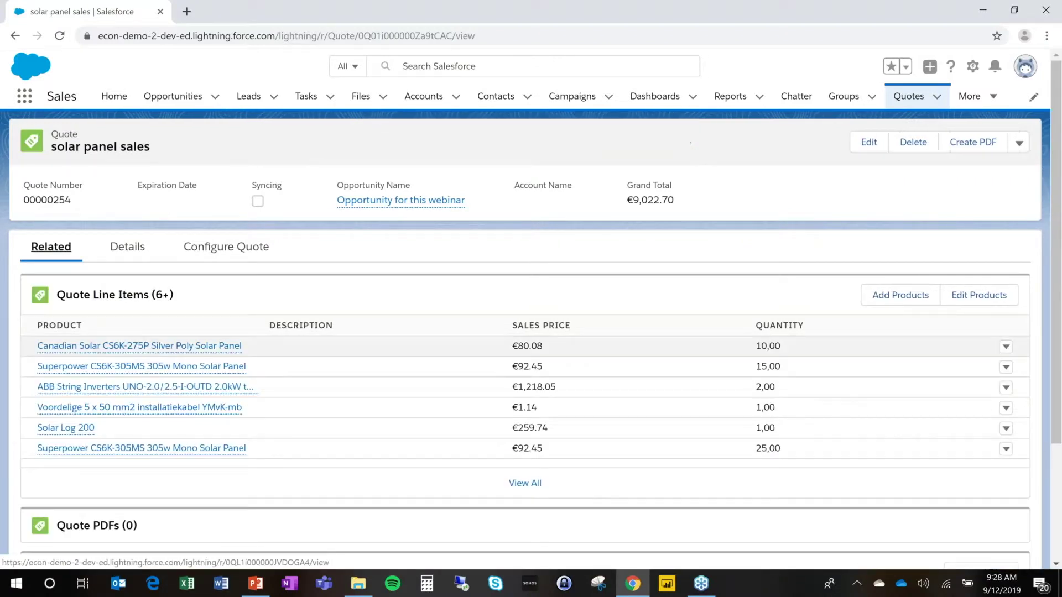
pyautogui.click(132, 294)
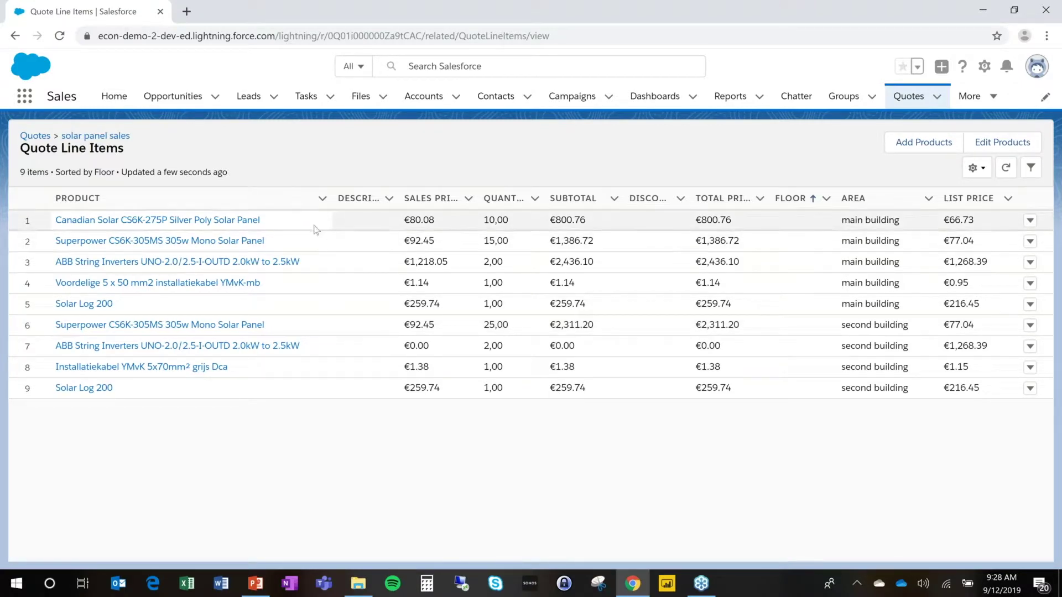
pyautogui.click(96, 136)
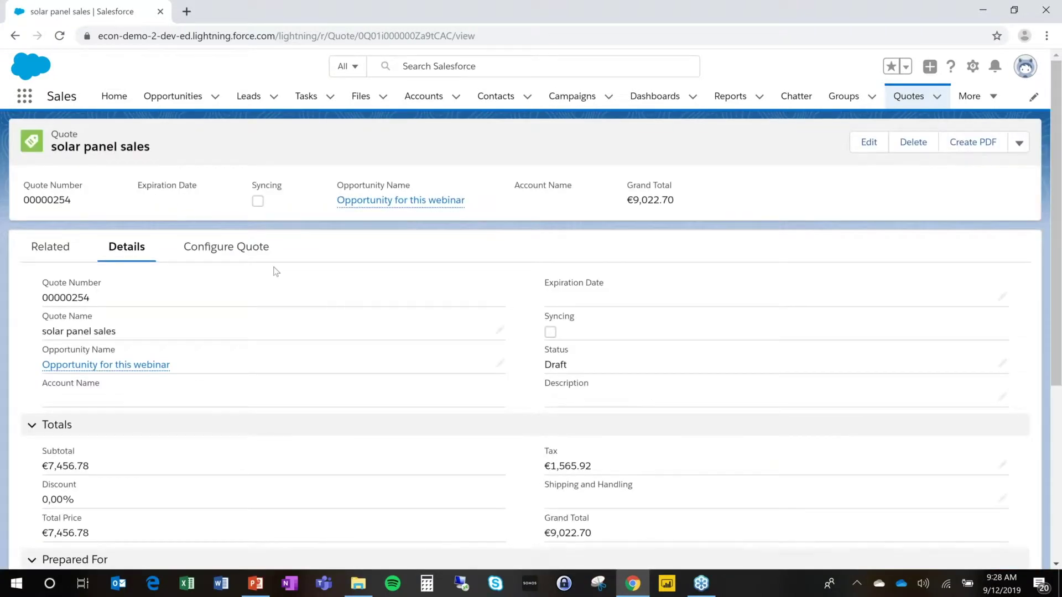
# Step: Reopen the quote's configuration and set the total panel count to 60 and the number of roofs to 3
pyautogui.click(250, 256)
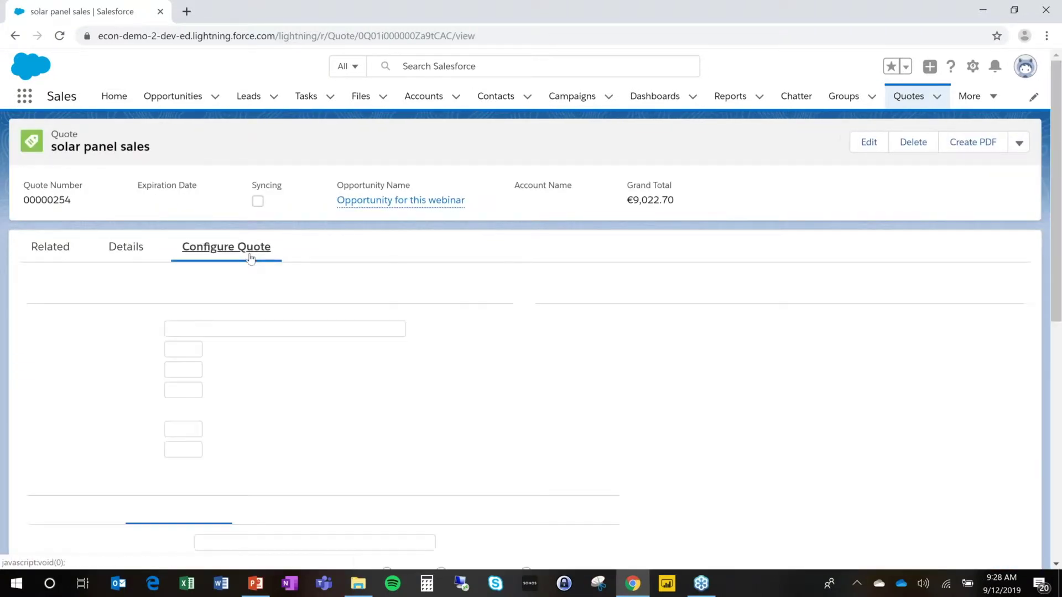
pyautogui.click(188, 394)
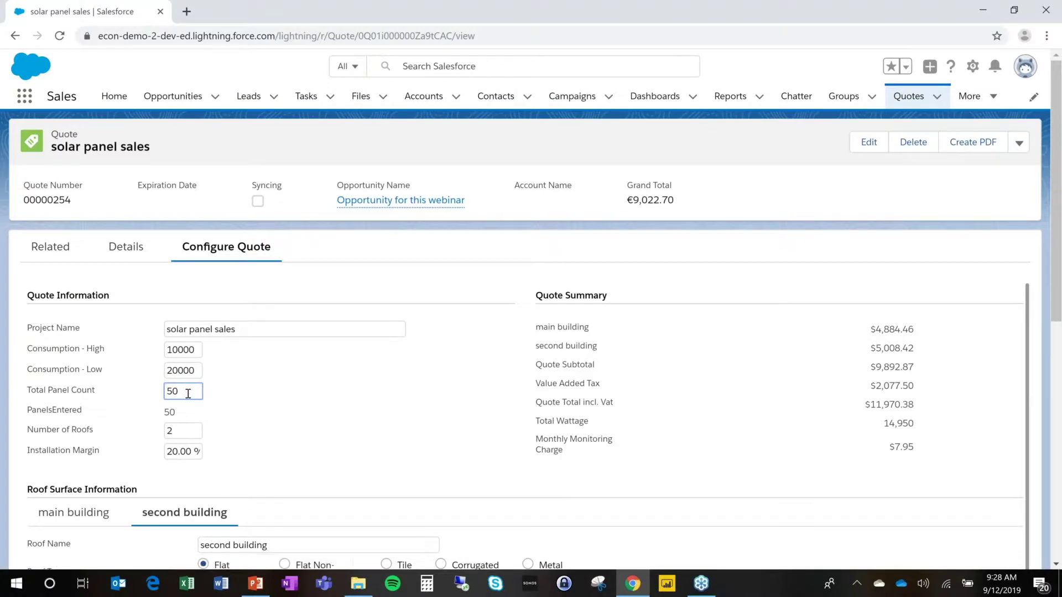
pyautogui.doubleClick(188, 393)
pyautogui.write('60')
pyautogui.press('Tab')
pyautogui.scroll(-3, 286, 462)
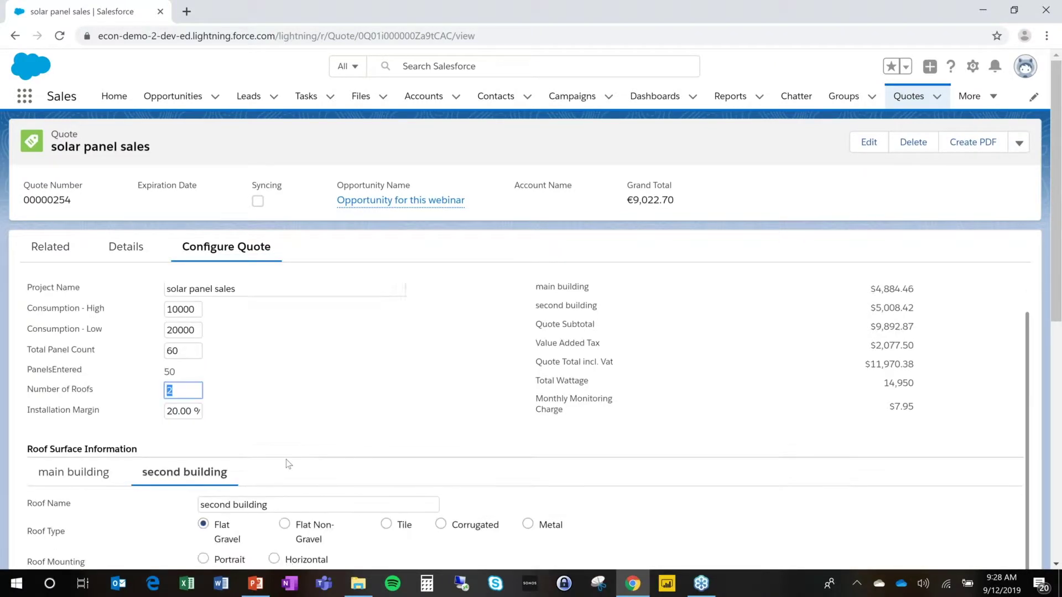
pyautogui.write('3')
pyautogui.press('Tab')
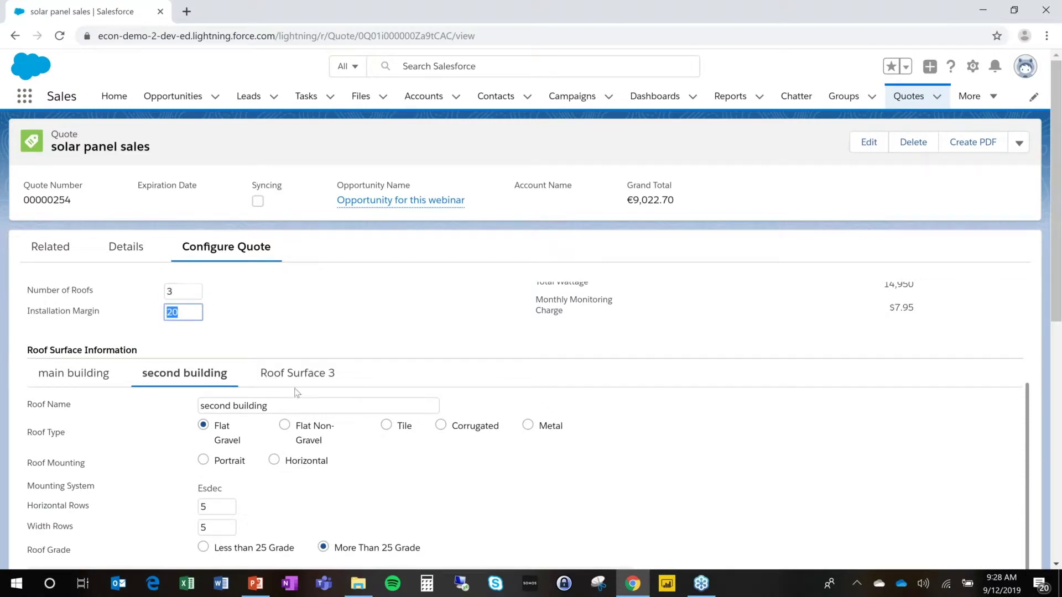
# Step: Switch to the third roof surface and name it SHED
pyautogui.click(307, 380)
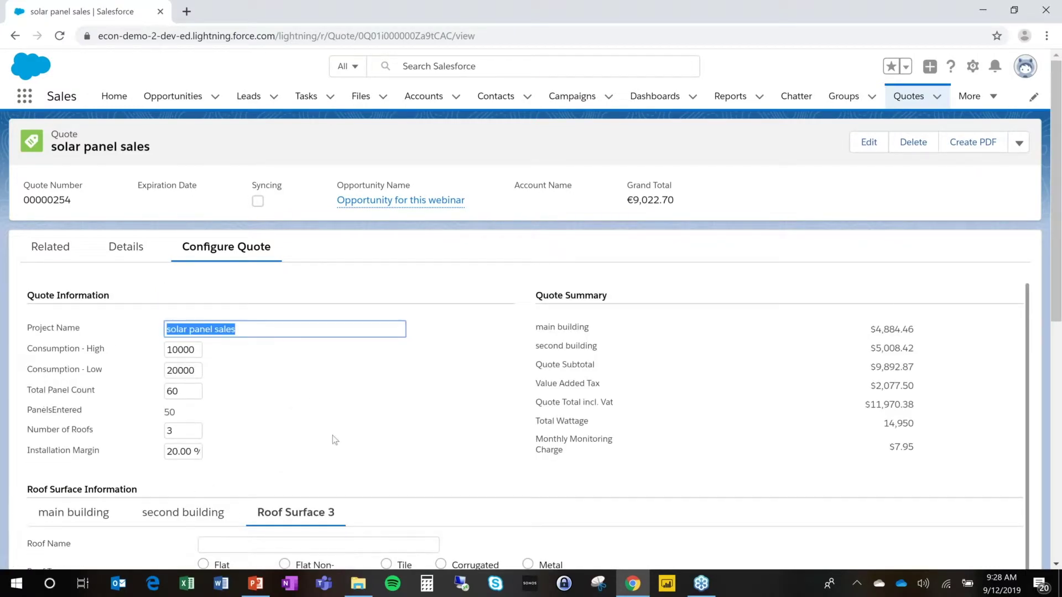
pyautogui.scroll(-3, 333, 436)
pyautogui.rightClick(350, 424)
pyautogui.press('Escape')
pyautogui.write('D')
pyautogui.click(318, 425)
pyautogui.press('Home')
pyautogui.write('SHE')
pyautogui.press('Tab')
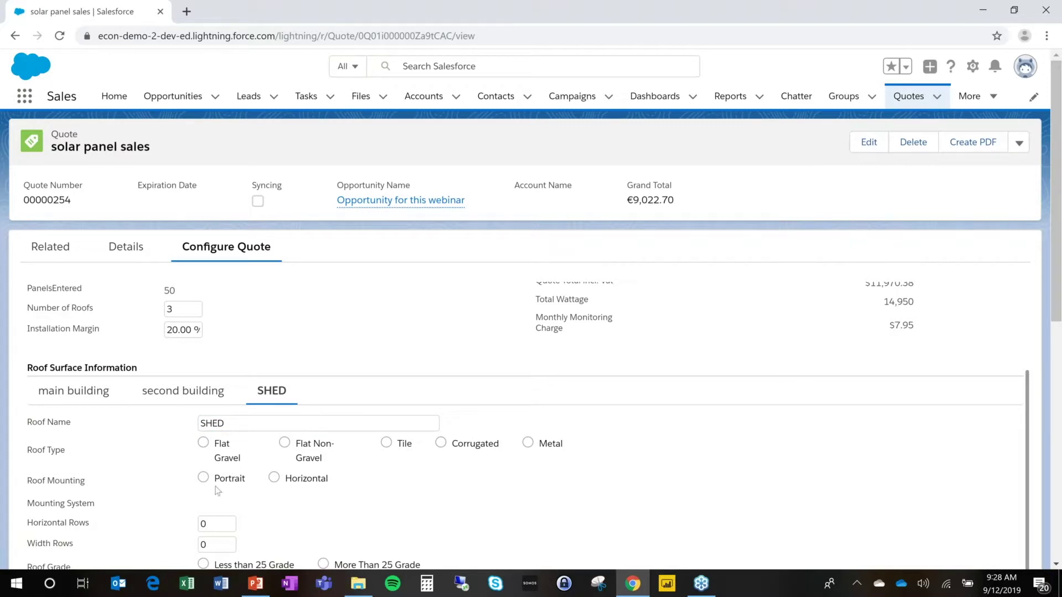
# Step: Set the SHED roof to Flat Gravel with Portrait mounting, 5 horizontal rows, 2 width rows and a Less than 25 Grade slope
pyautogui.click(203, 443)
pyautogui.scroll(-1, 293, 480)
pyautogui.scroll(-1, 299, 481)
pyautogui.click(55, 417)
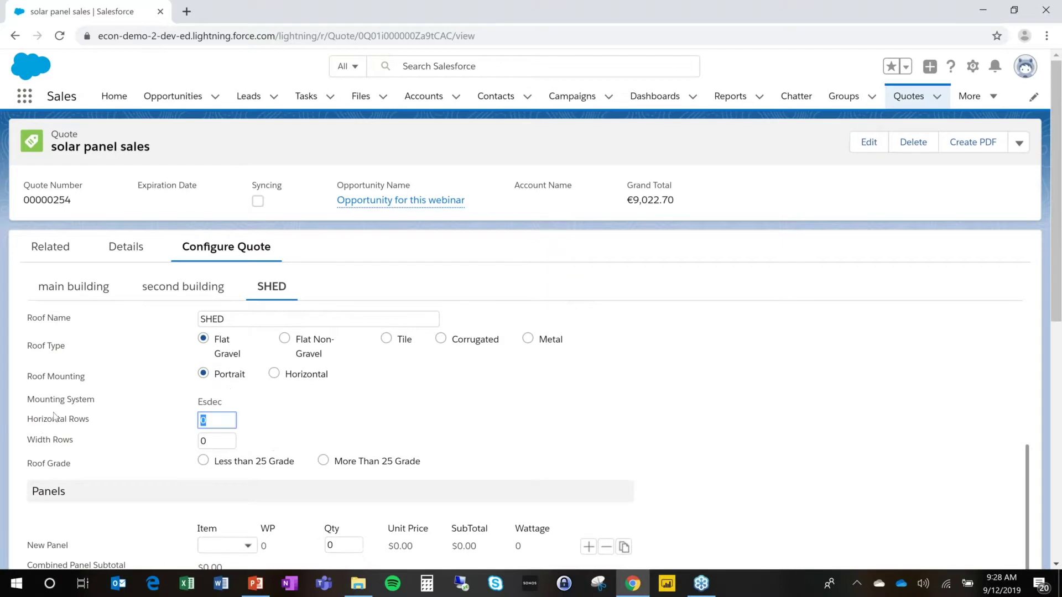
pyautogui.write('5')
pyautogui.press('Tab')
pyautogui.write('2')
pyautogui.press('Tab')
pyautogui.press('space')
# Step: Choose the CS6K-275P panel for the SHED roof with a quantity of 10
pyautogui.scroll(-1, 308, 436)
pyautogui.click(227, 527)
pyautogui.click(230, 561)
pyautogui.press('Tab')
pyautogui.write('10')
pyautogui.press('Tab')
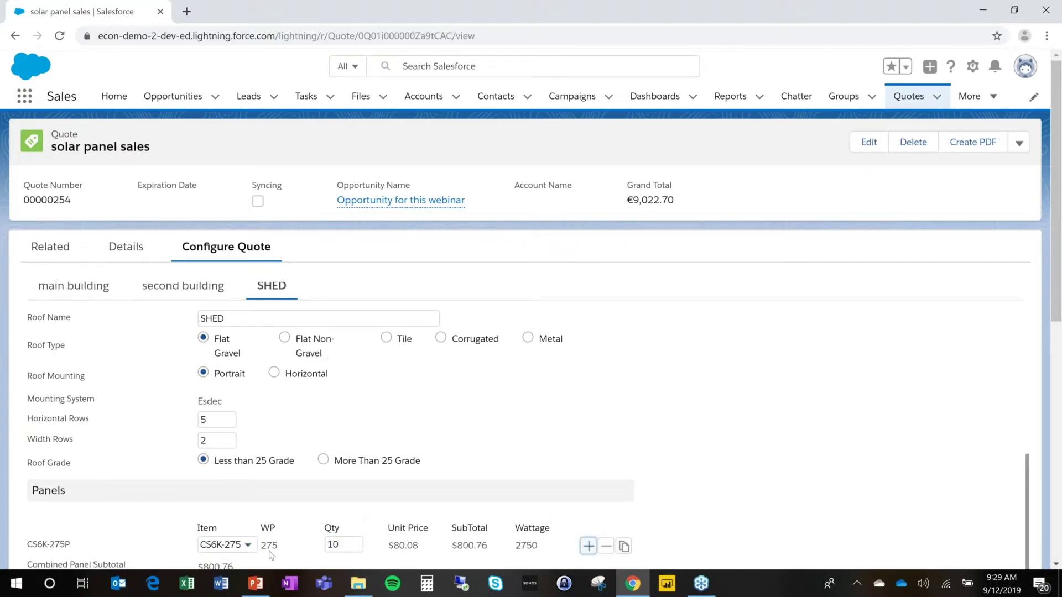
# Step: Save the updated solar panel configuration and exit the configurator
pyautogui.click(675, 464)
pyautogui.scroll(-1, 675, 466)
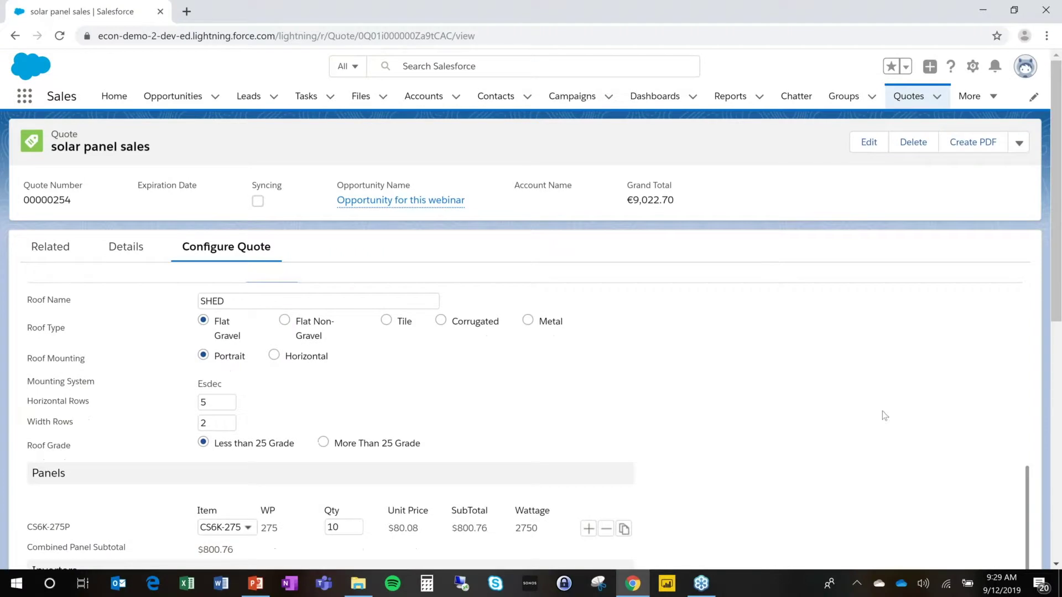
pyautogui.scroll(-10, 938, 430)
pyautogui.click(888, 479)
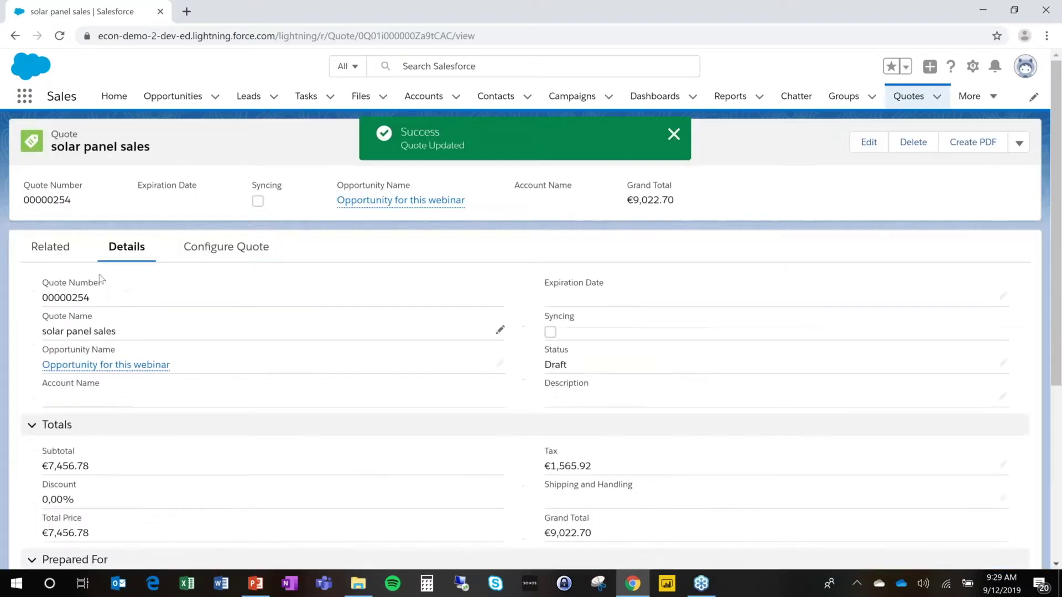
# Step: Review the full list of quote line items, including those for the SHED area, and return to the solar panel sales quote
pyautogui.click(63, 250)
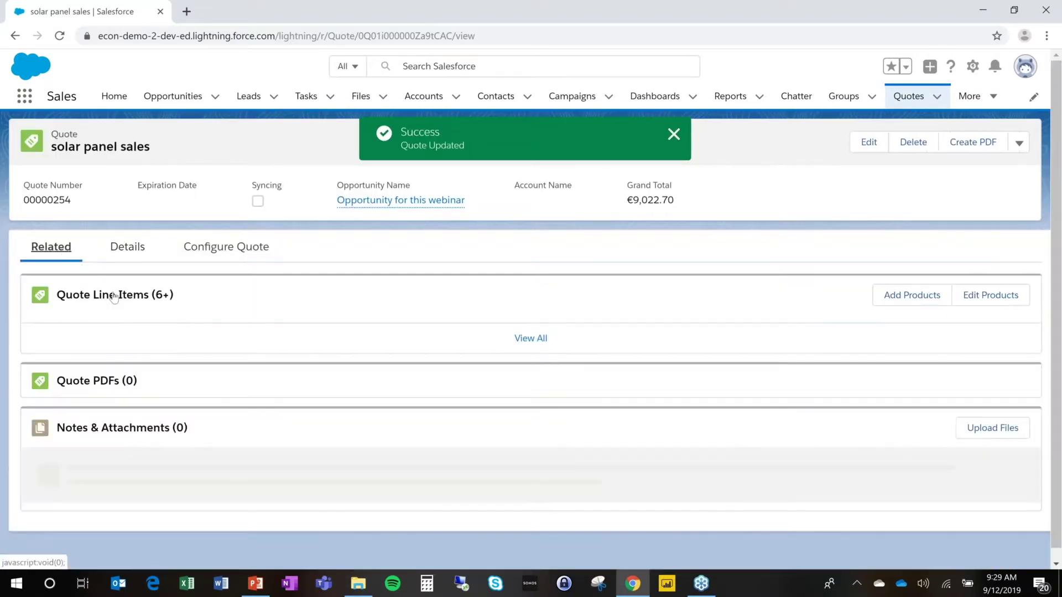
pyautogui.click(138, 298)
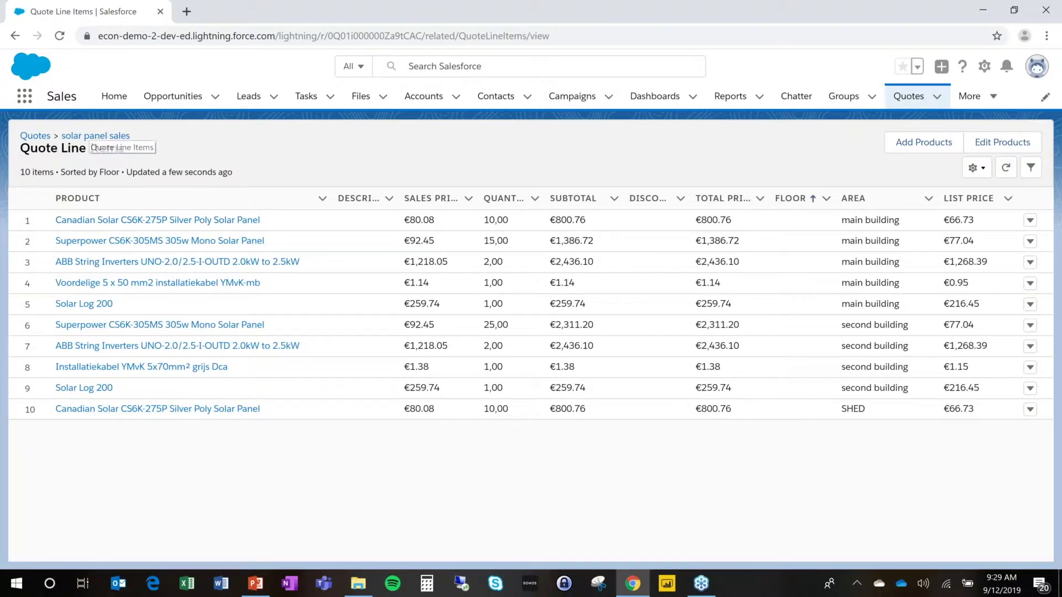
pyautogui.click(94, 136)
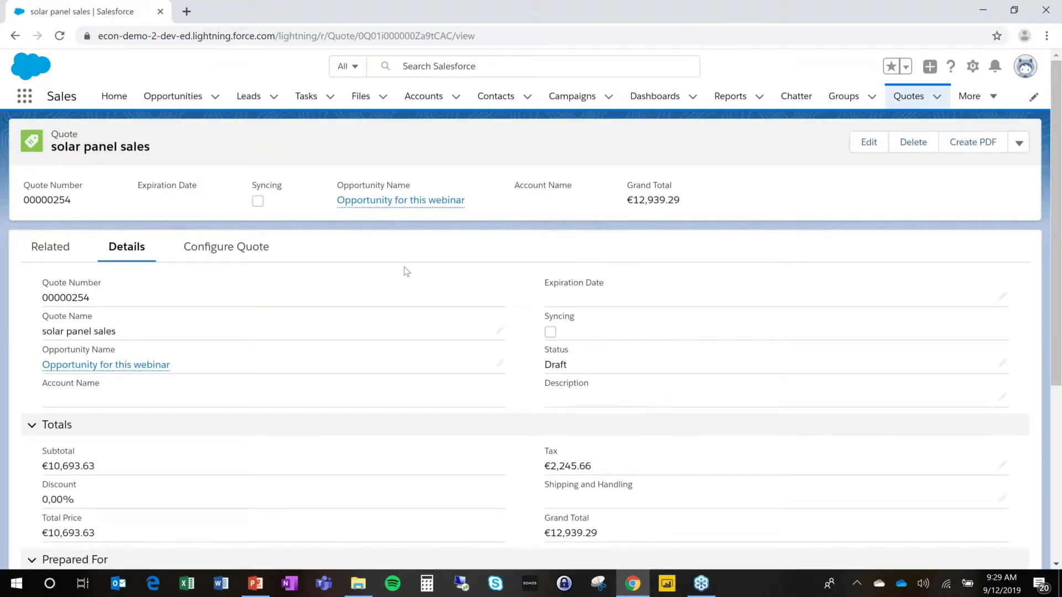
# Step: Preview the solar panel sales quote as a PDF and close the preview without saving it
pyautogui.click(991, 148)
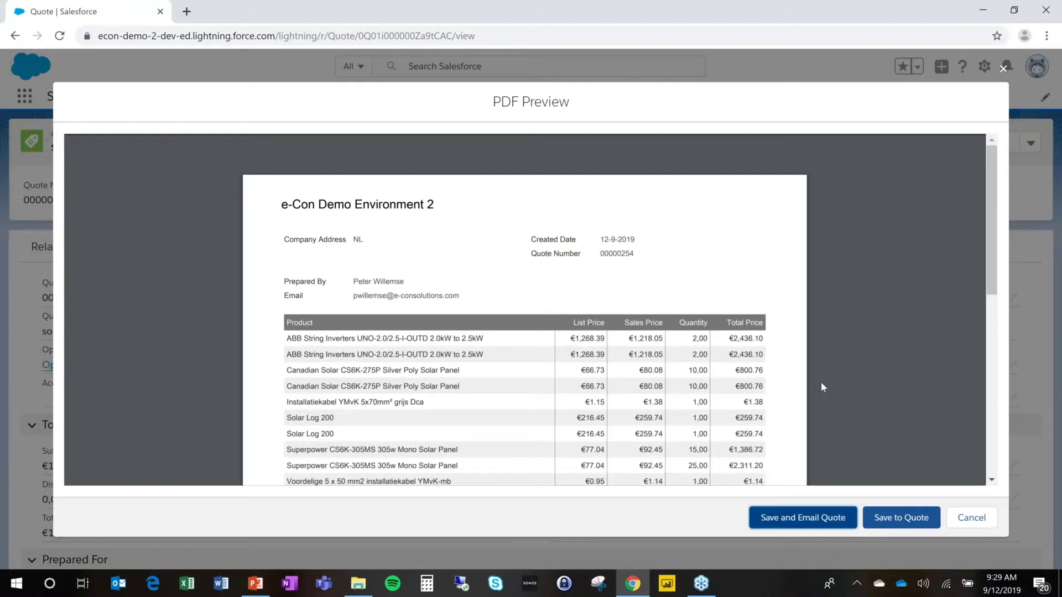
pyautogui.click(978, 520)
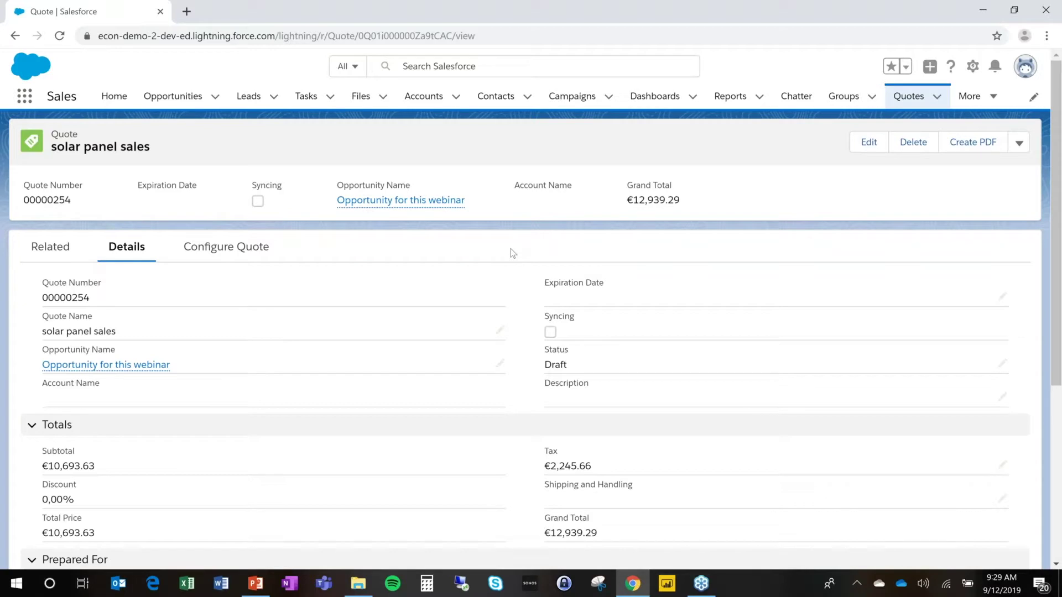
# Step: Create a new quote named "Sale of furniture" under the related opportunity, Opportunity for this webinar, and save it
pyautogui.click(415, 201)
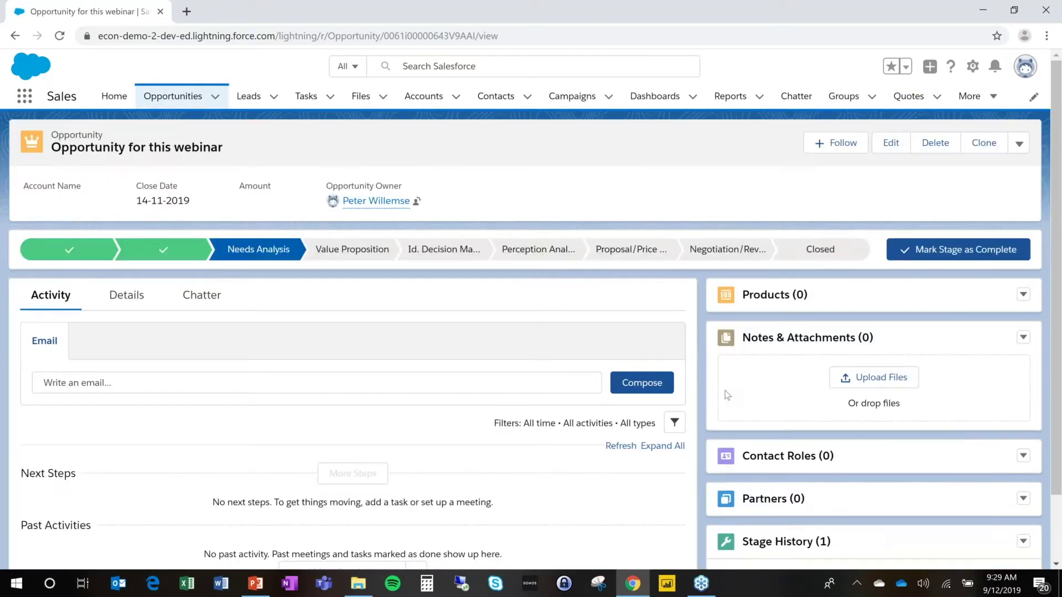
pyautogui.scroll(-5, 701, 436)
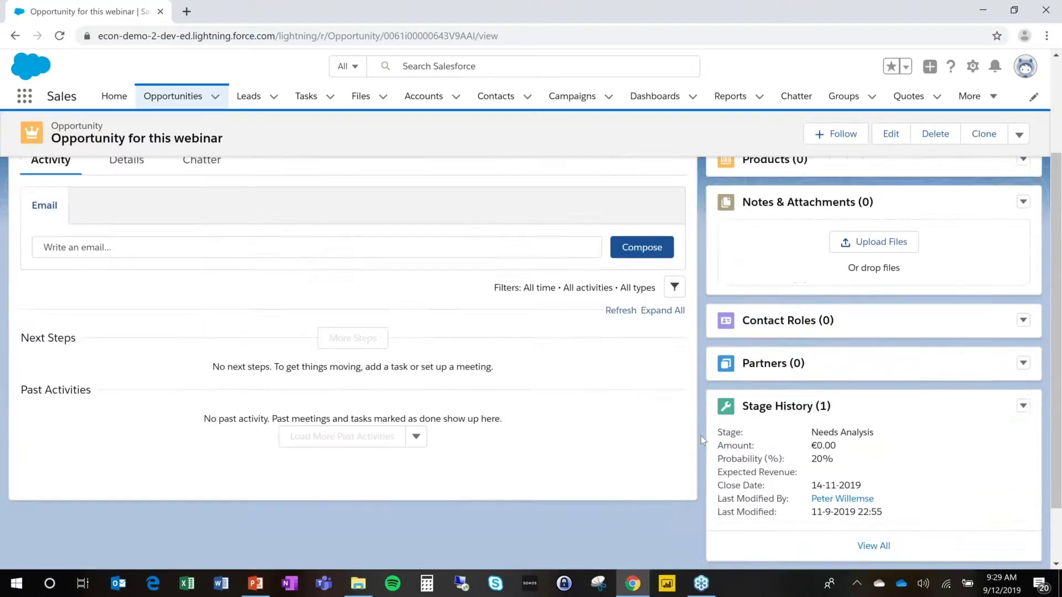
pyautogui.click(1023, 447)
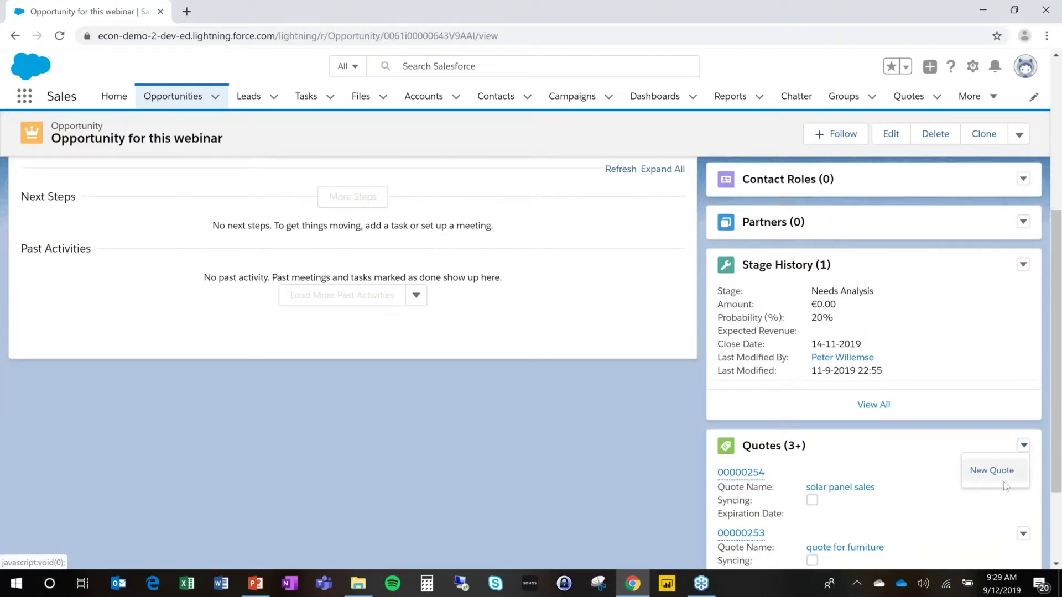
pyautogui.click(992, 471)
pyautogui.click(423, 242)
pyautogui.write('Sale')
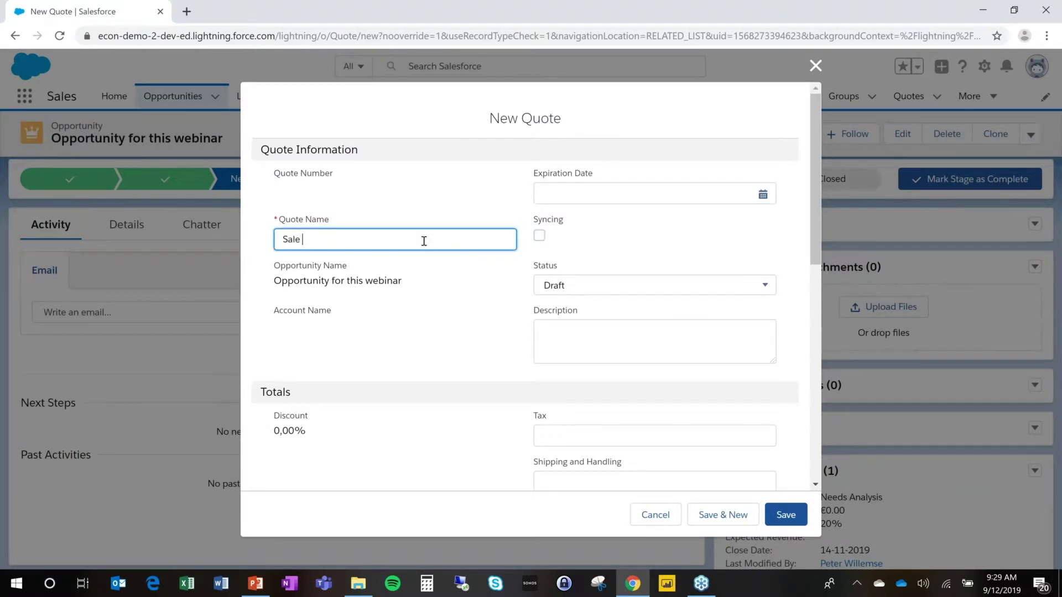
pyautogui.write(' of furniture')
pyautogui.click(790, 513)
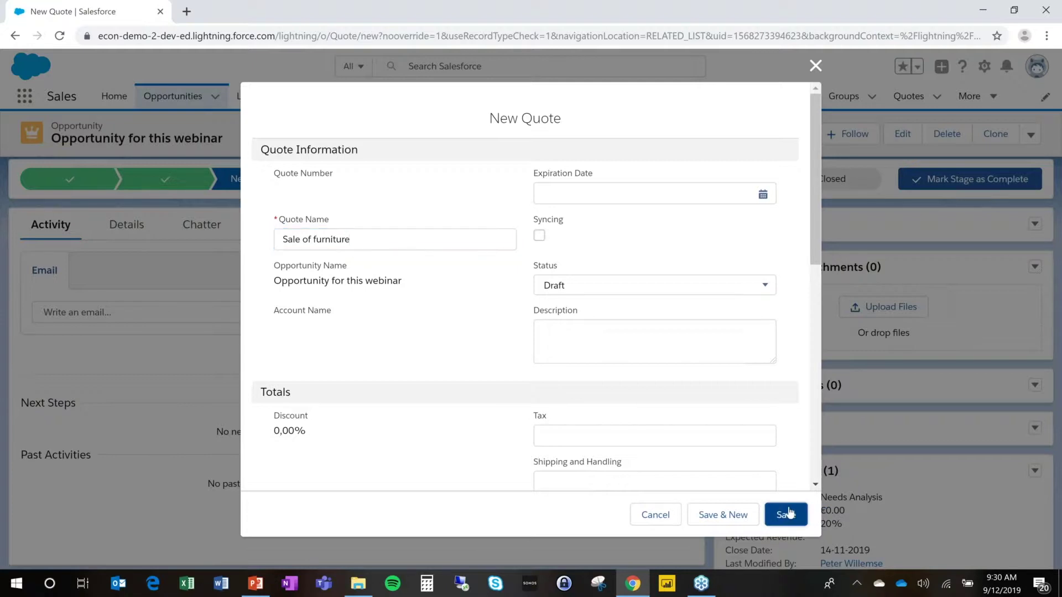
# Step: Open the Sale of furniture quote and start its configuration with the OfficeFurnitureQuoteMaker, 2.0.4 model
pyautogui.scroll(-6, 789, 513)
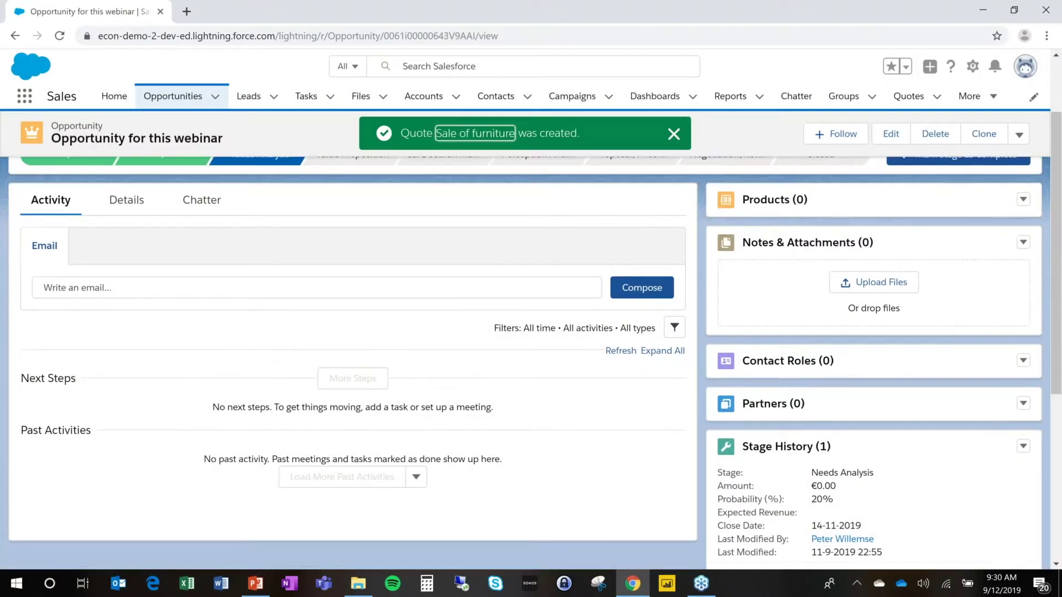
pyautogui.click(840, 457)
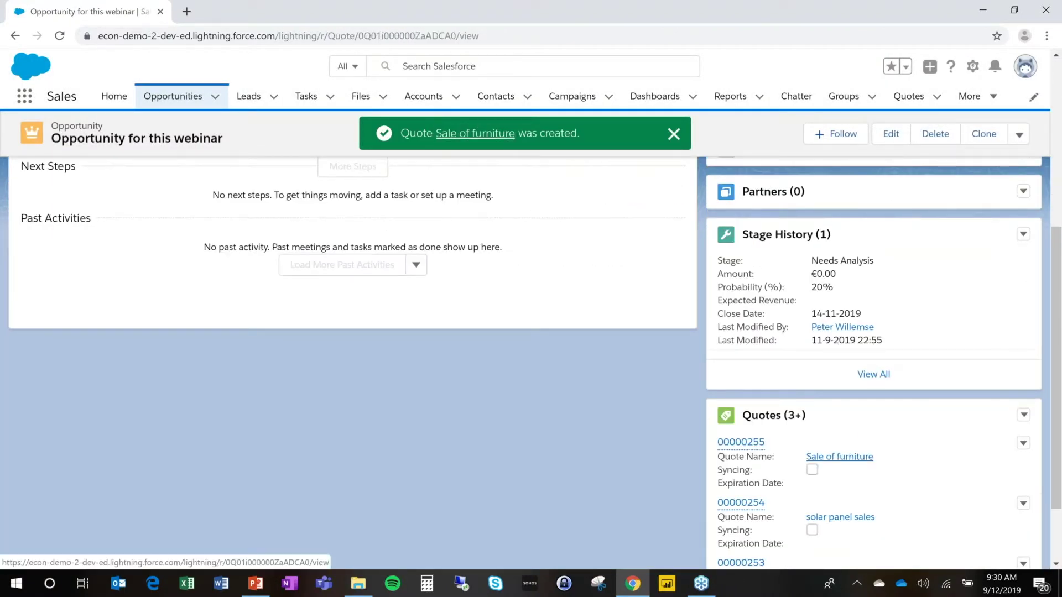
pyautogui.click(209, 247)
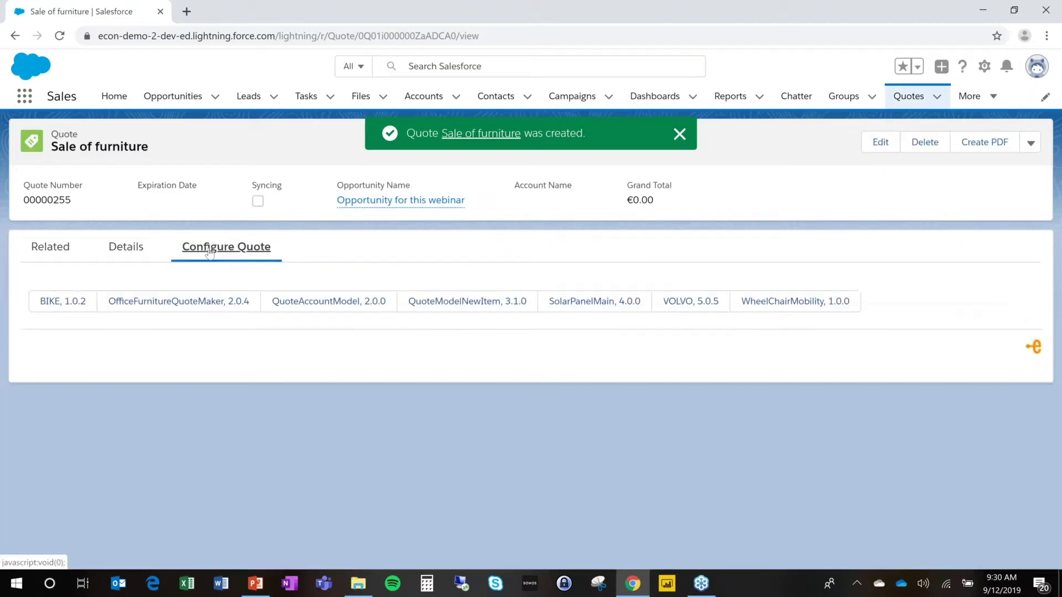
pyautogui.click(217, 307)
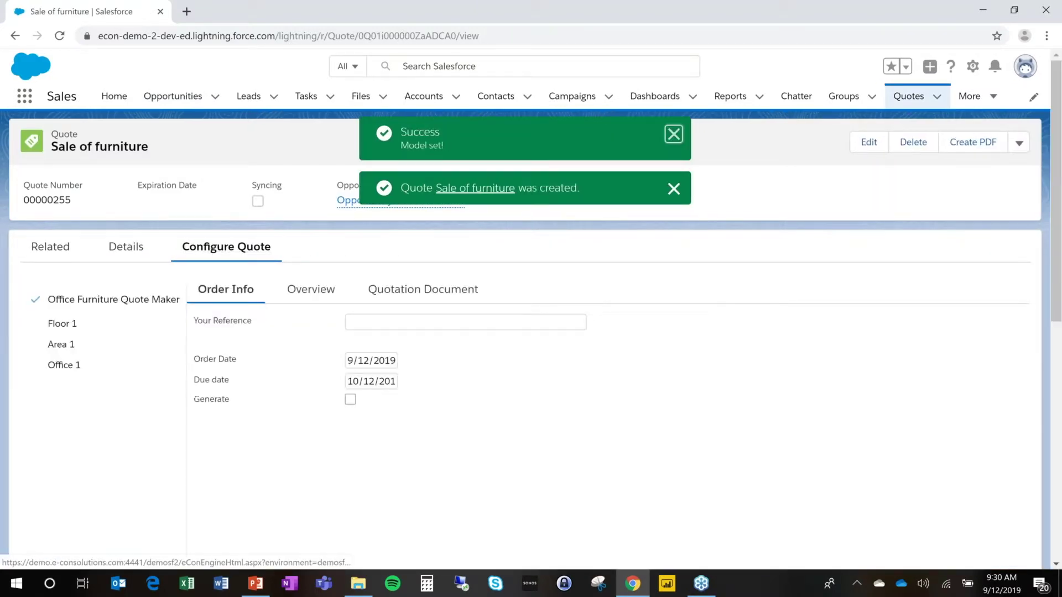
# Step: Enter "sales of furniture to SF AMS" as the order's reference
pyautogui.click(411, 324)
pyautogui.write('sales of furniture')
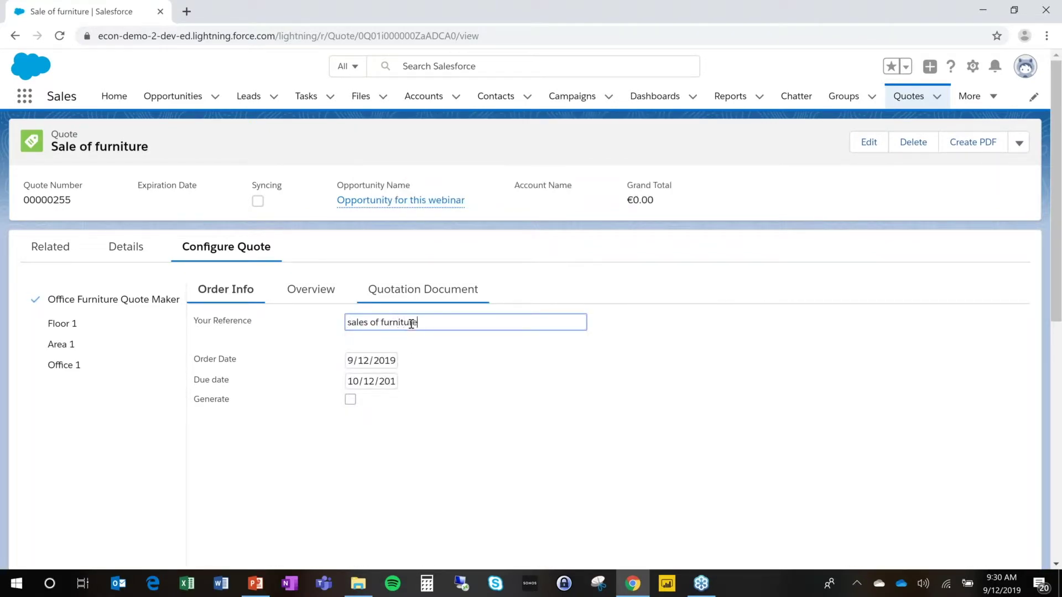
pyautogui.write(' to SF AMS')
pyautogui.press('Tab')
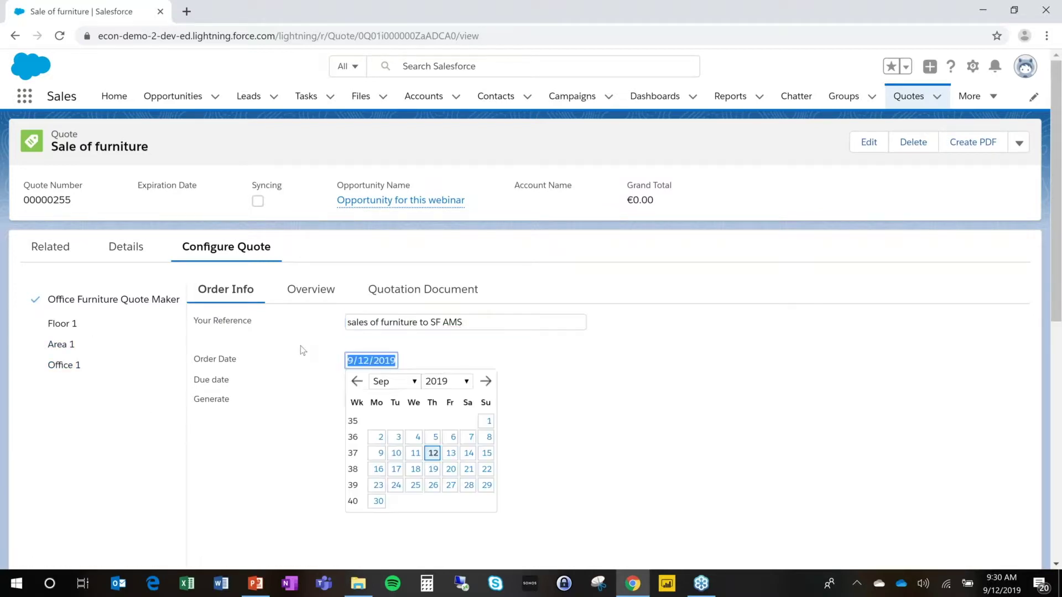
# Step: Set the description of Floor 1 to "main building"
pyautogui.click(75, 325)
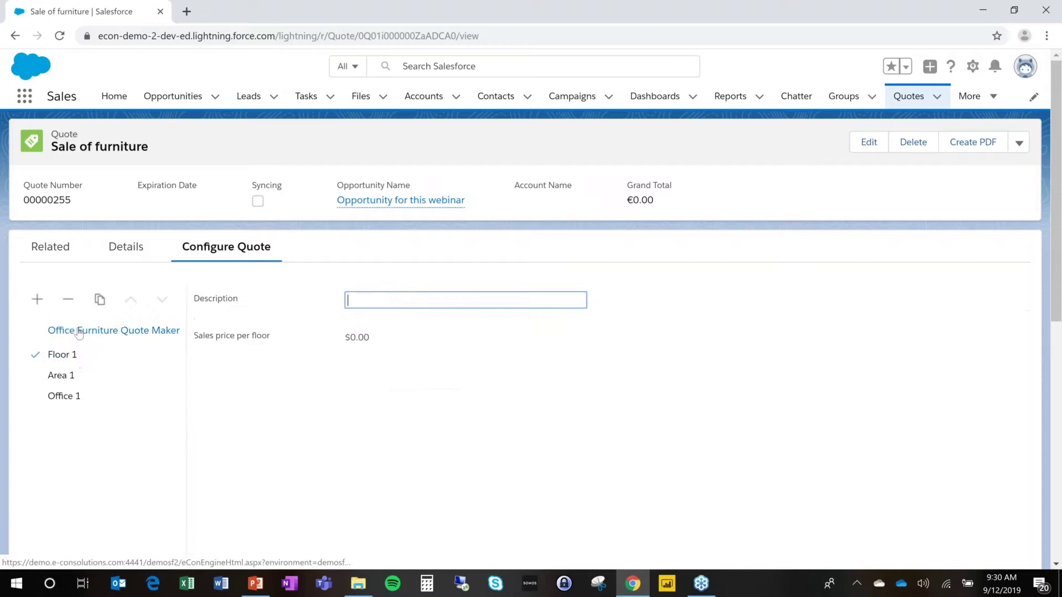
pyautogui.click(352, 302)
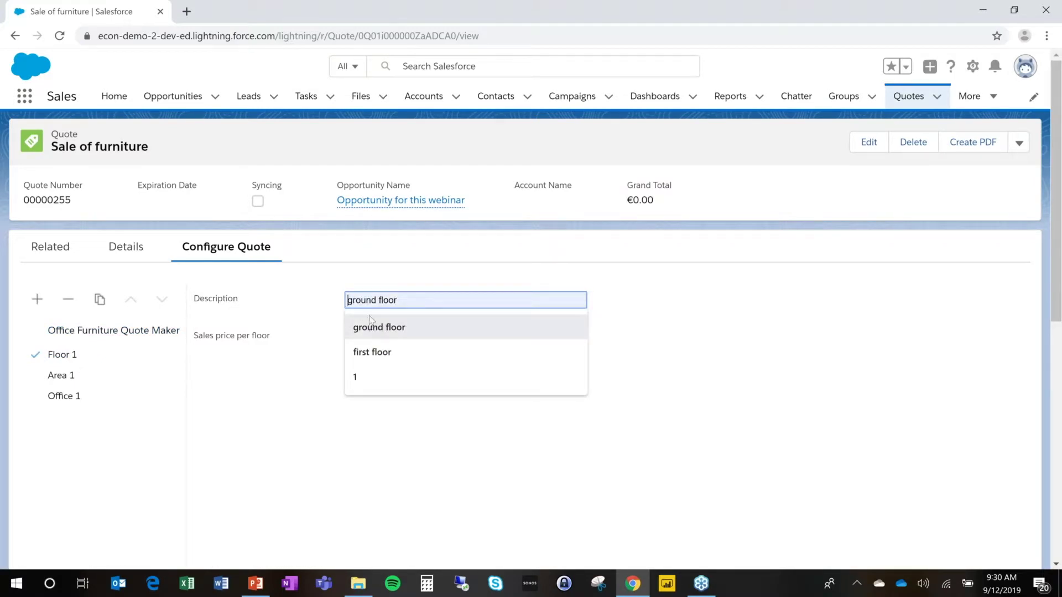
pyautogui.write('main buio')
pyautogui.write('idng')
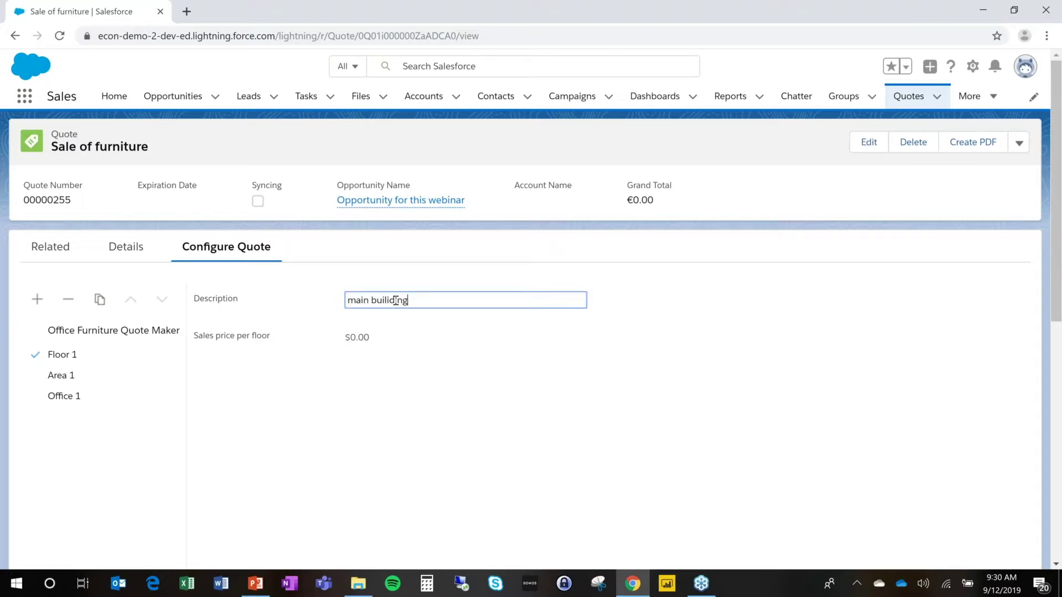
pyautogui.press('Return')
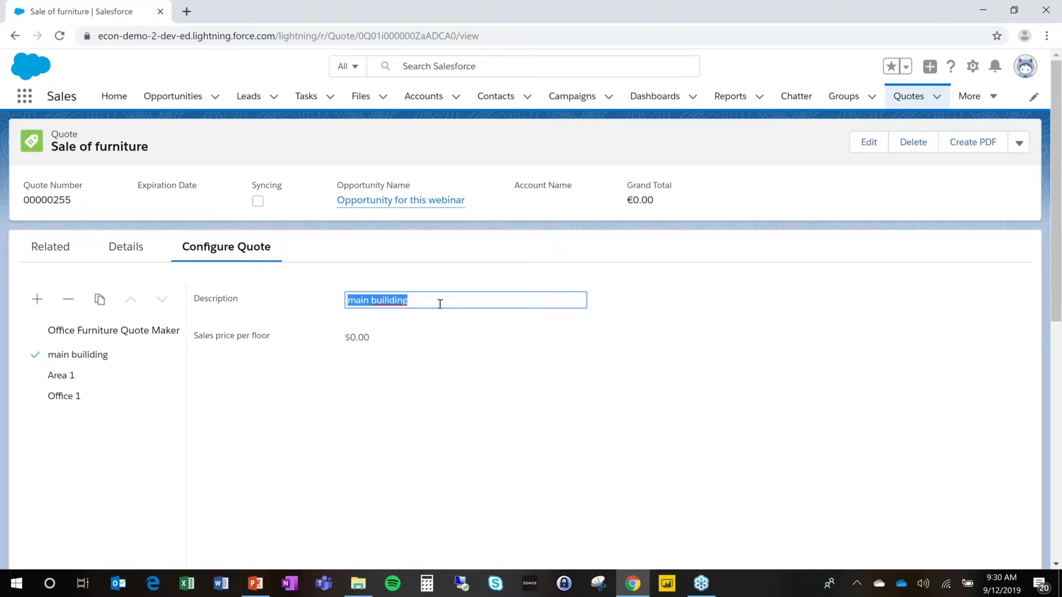
pyautogui.press('Left')
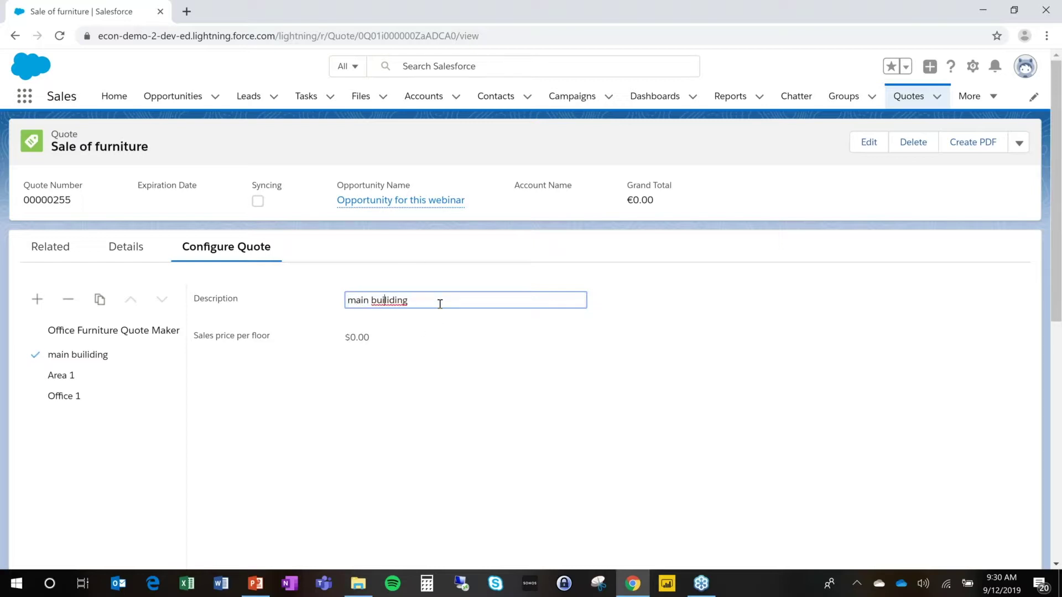
pyautogui.press('Delete')
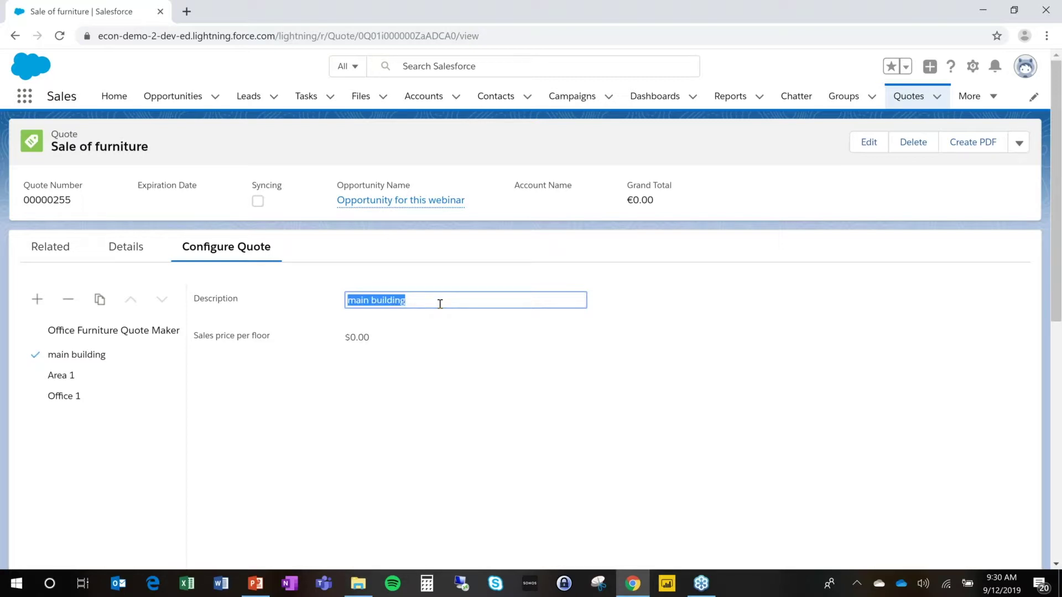
# Step: Describe Area 1 as "front entrance" and Office 1 as "front desk"
pyautogui.click(61, 376)
pyautogui.press('Return')
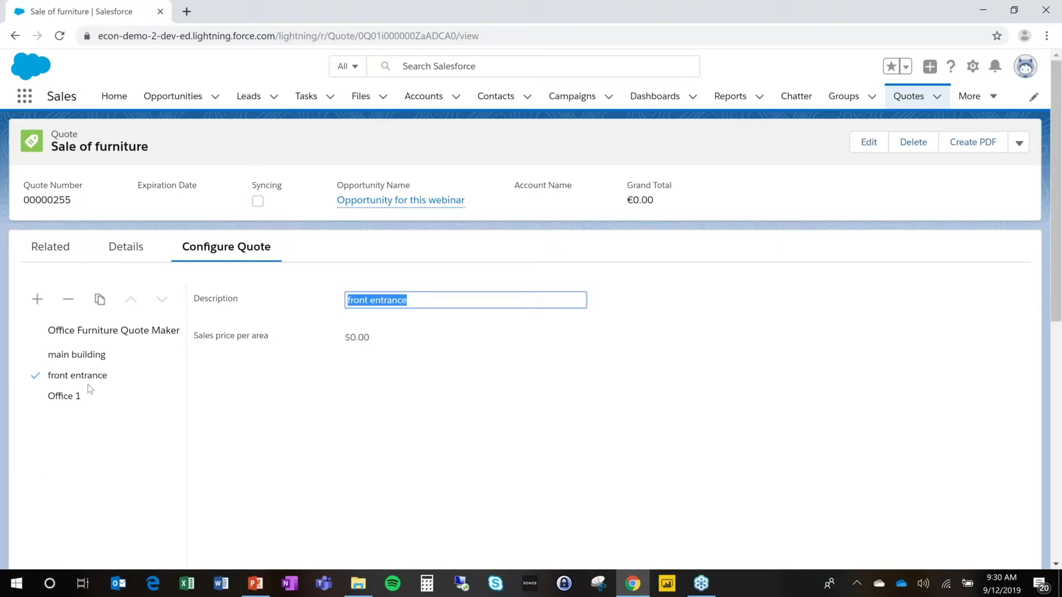
pyautogui.click(66, 396)
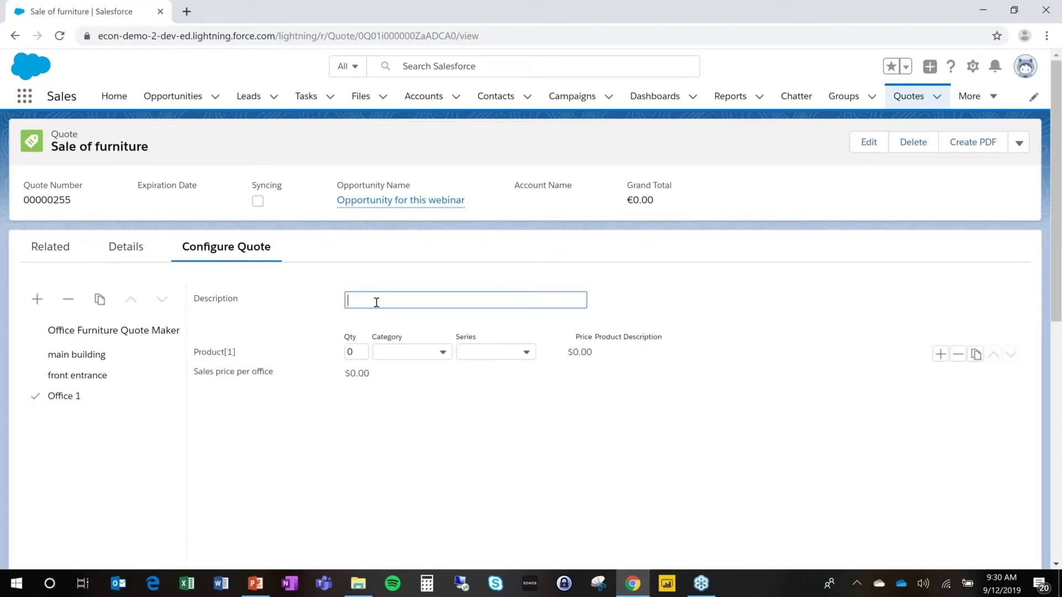
pyautogui.click(376, 303)
pyautogui.write('front ')
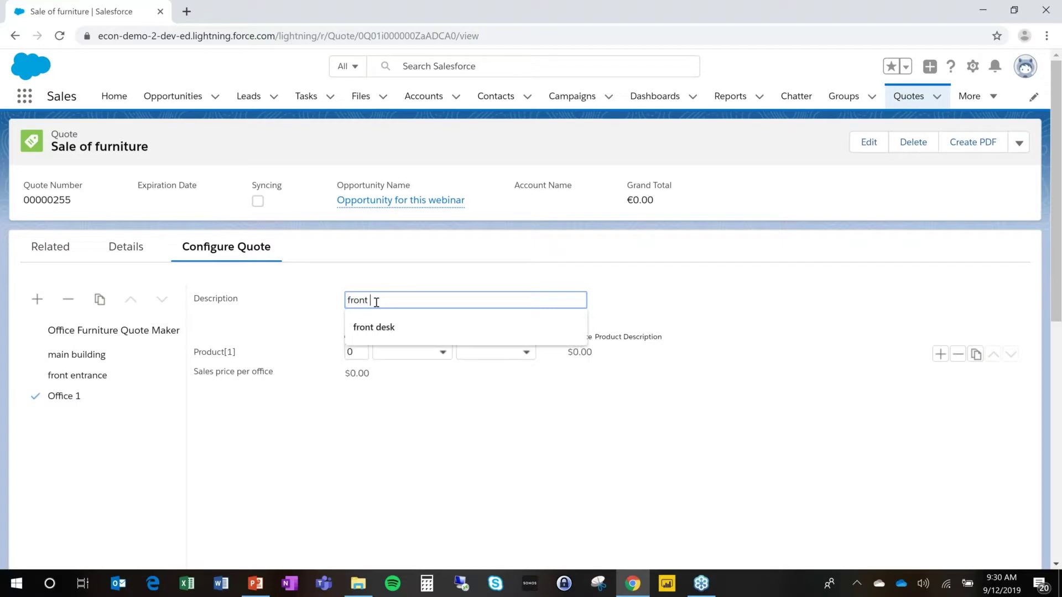
pyautogui.write('desk')
pyautogui.press('Tab')
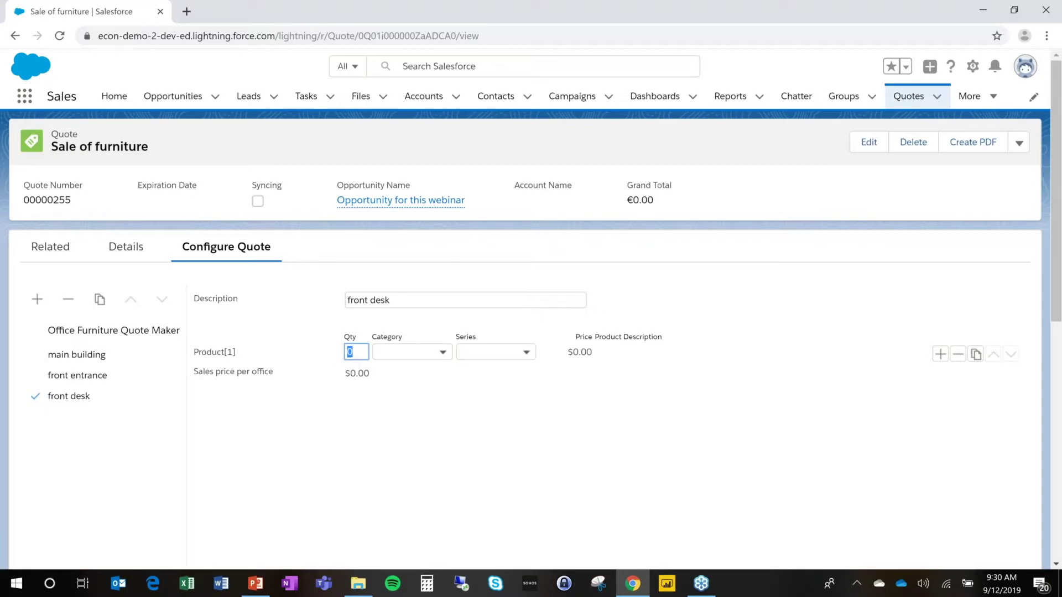
# Step: Set the front desk's first product to quantity 4, category Chairs and series Dhara
pyautogui.write('4')
pyautogui.press('Tab')
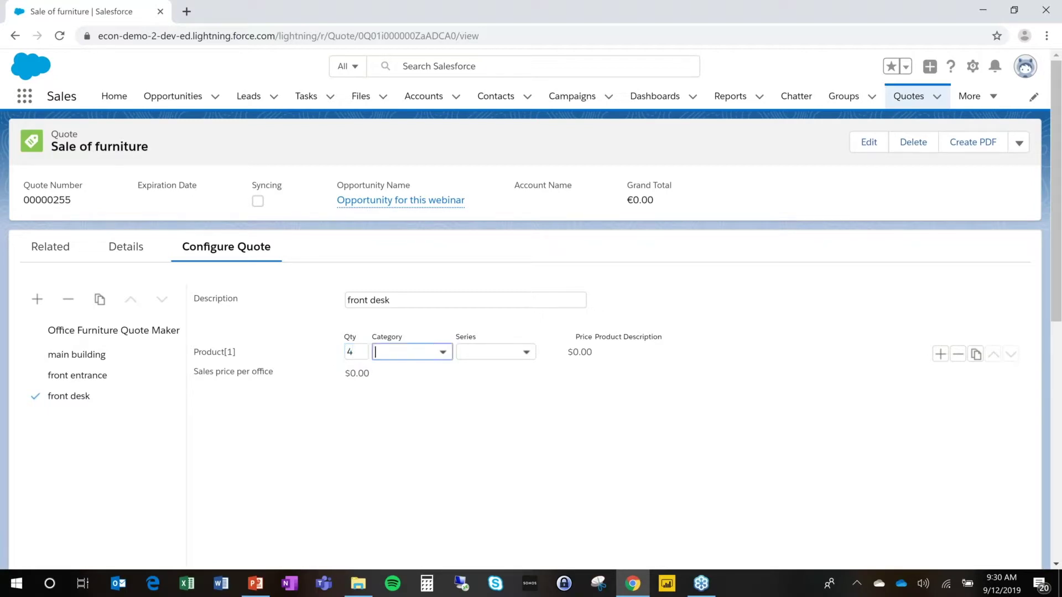
pyautogui.click(443, 353)
pyautogui.click(429, 384)
pyautogui.click(526, 351)
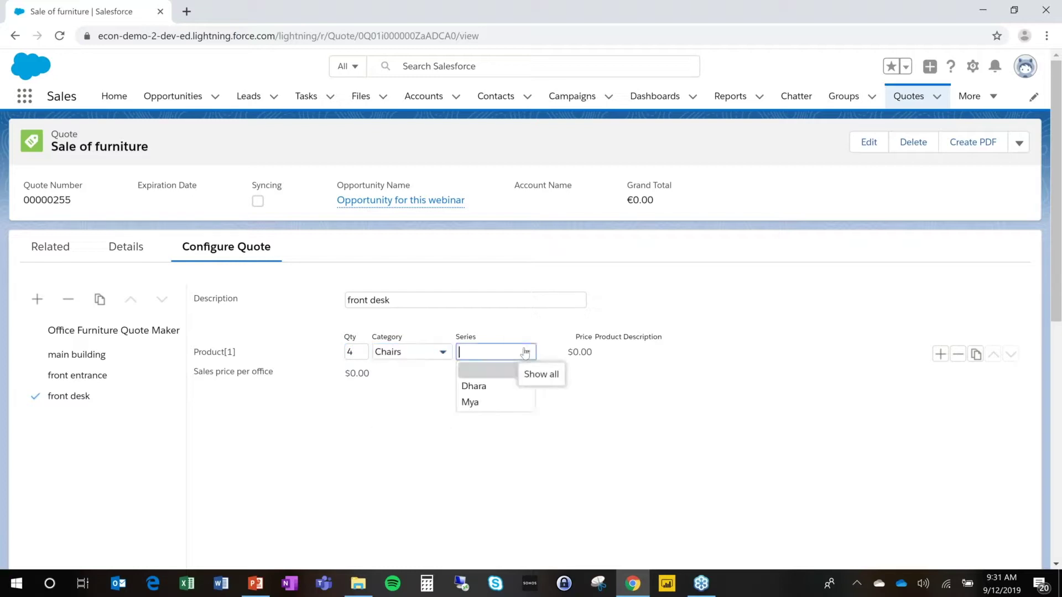
pyautogui.click(494, 386)
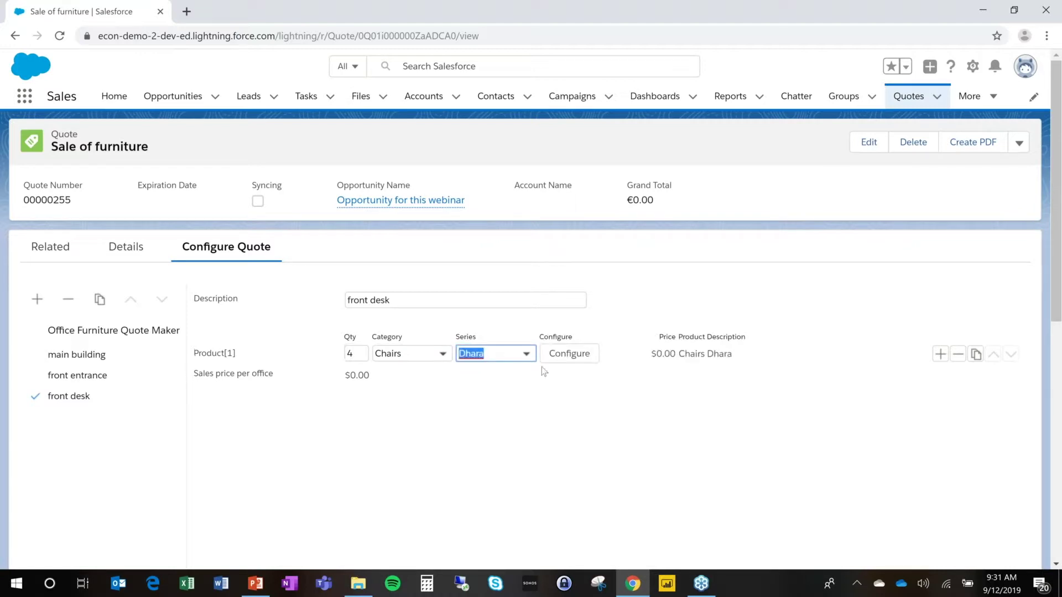
# Step: Open the detailed configuration of the Dhara chairs and select the mesh backrest operative chair as the type
pyautogui.click(580, 353)
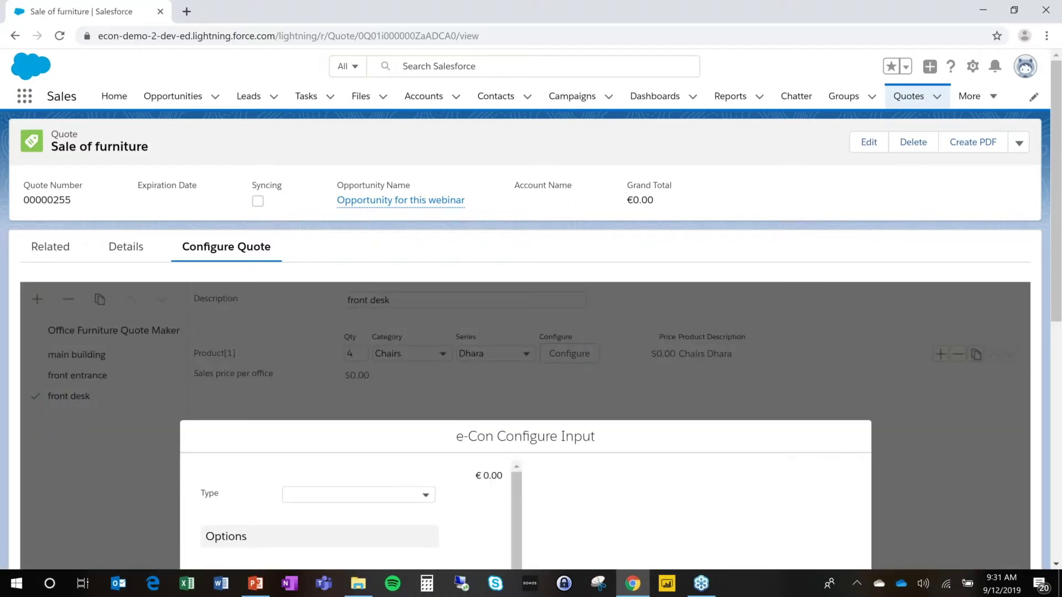
pyautogui.scroll(-3, 458, 344)
pyautogui.click(427, 337)
pyautogui.press('Down')
pyautogui.press('Return')
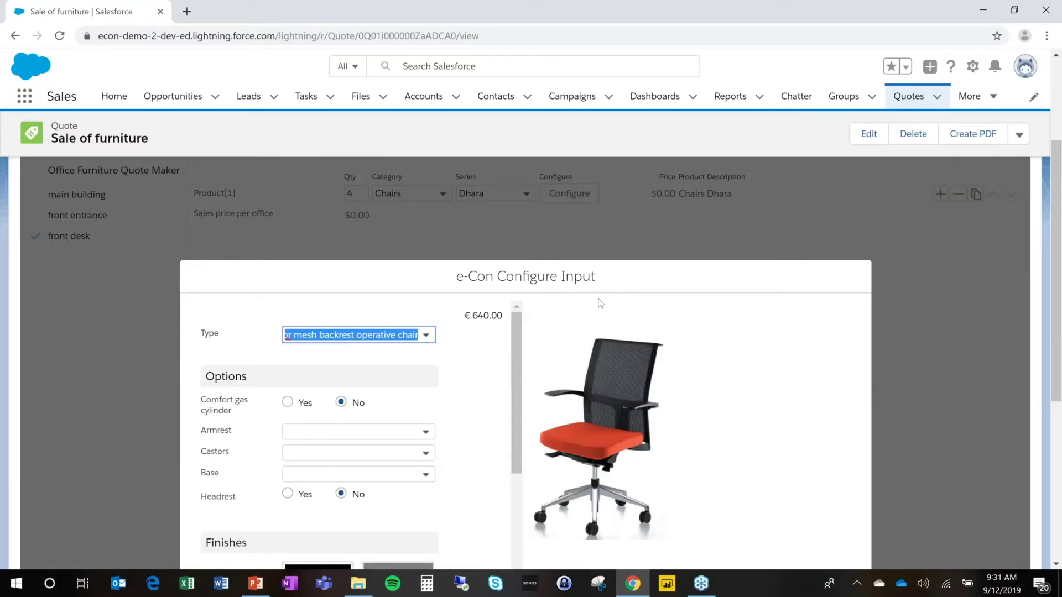
# Step: Set the Dhara chair's options to With armrest, Soft casters and a Painted base
pyautogui.scroll(-2, 531, 293)
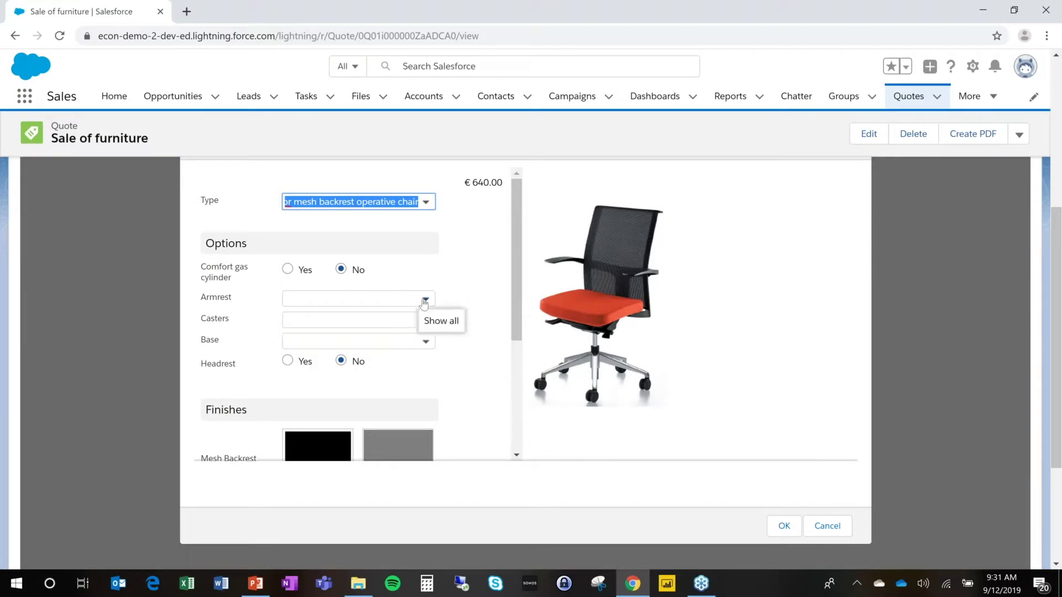
pyautogui.click(424, 300)
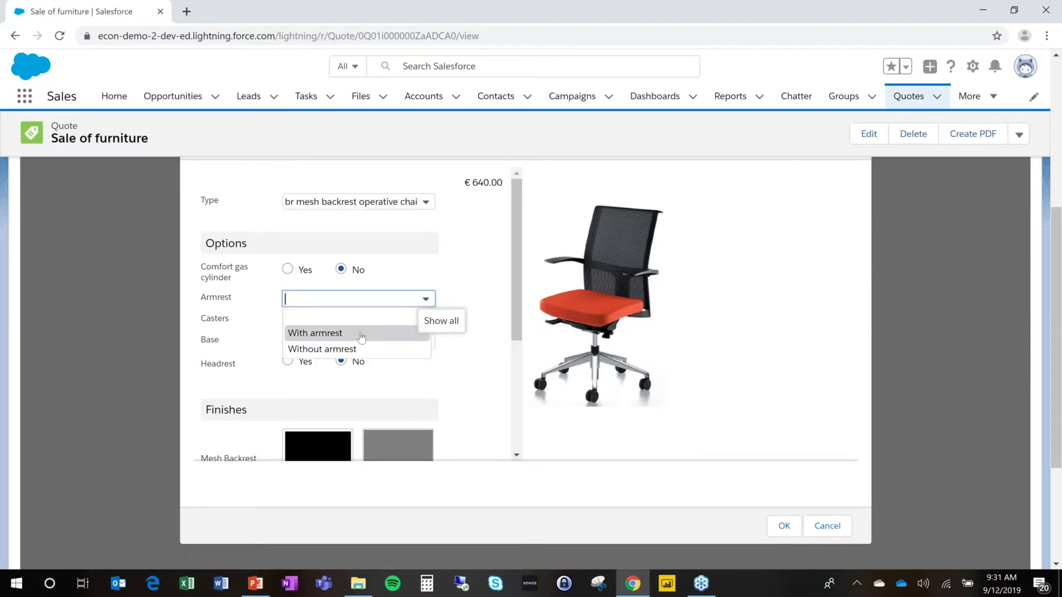
pyautogui.click(420, 334)
pyautogui.click(426, 321)
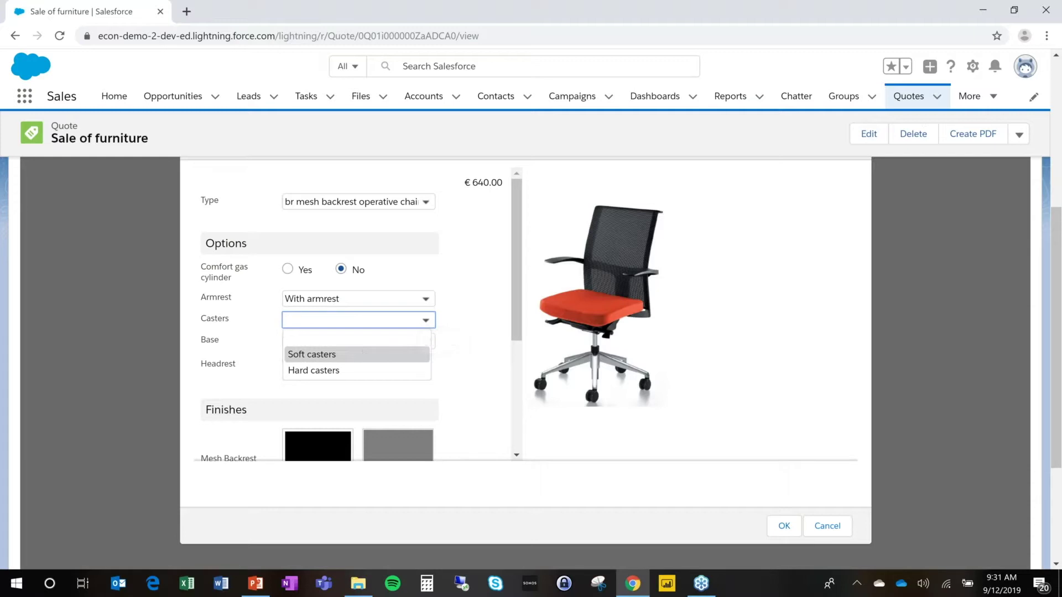
pyautogui.click(365, 353)
pyautogui.click(426, 341)
pyautogui.click(332, 372)
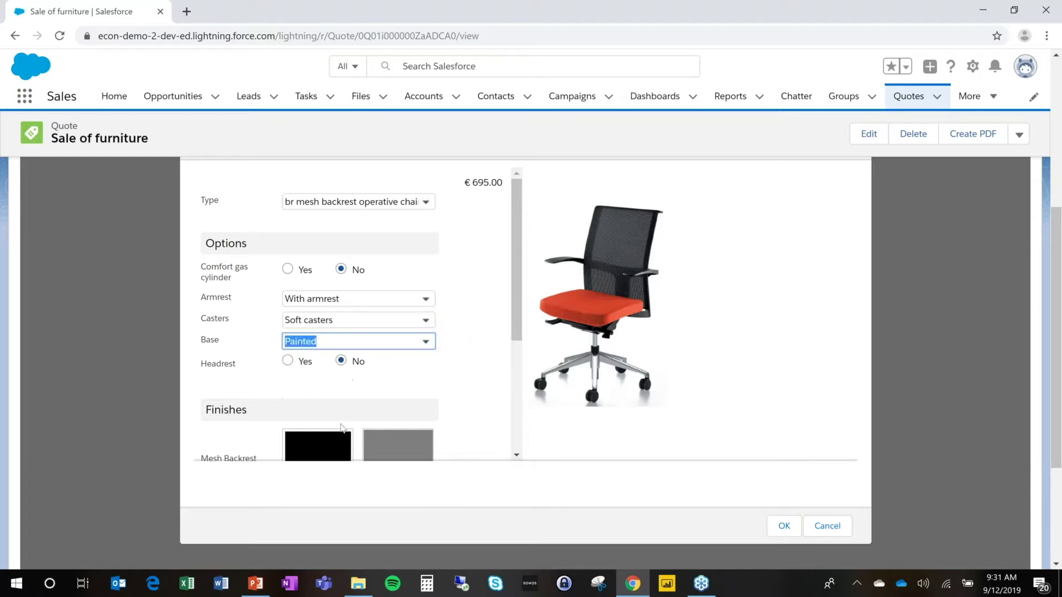
# Step: Choose a grey frame and black armrests for the Dhara chair and confirm its configuration
pyautogui.scroll(-3, 318, 299)
pyautogui.click(385, 368)
pyautogui.click(315, 452)
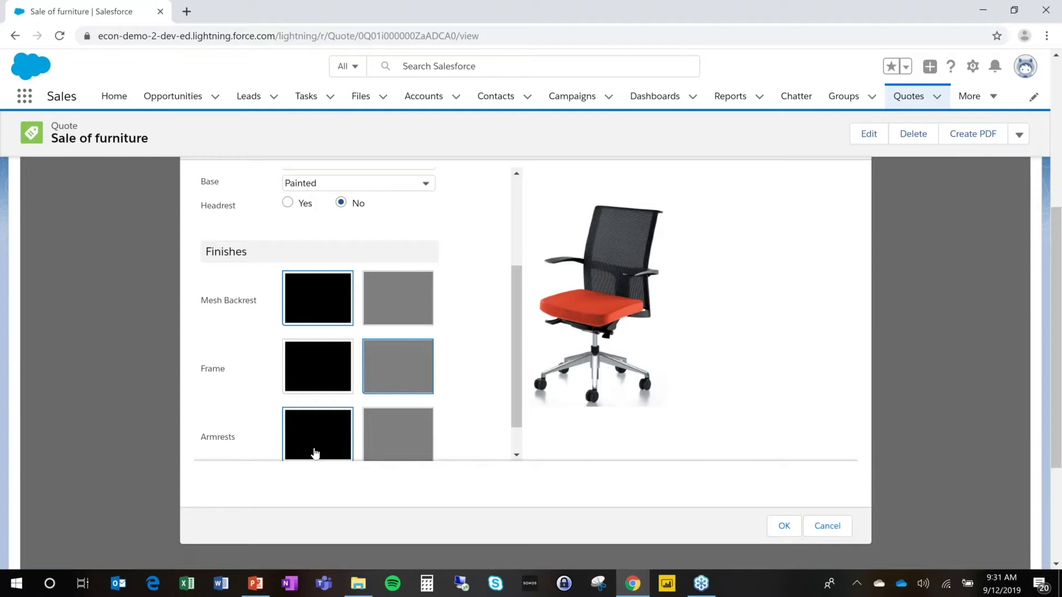
pyautogui.click(784, 526)
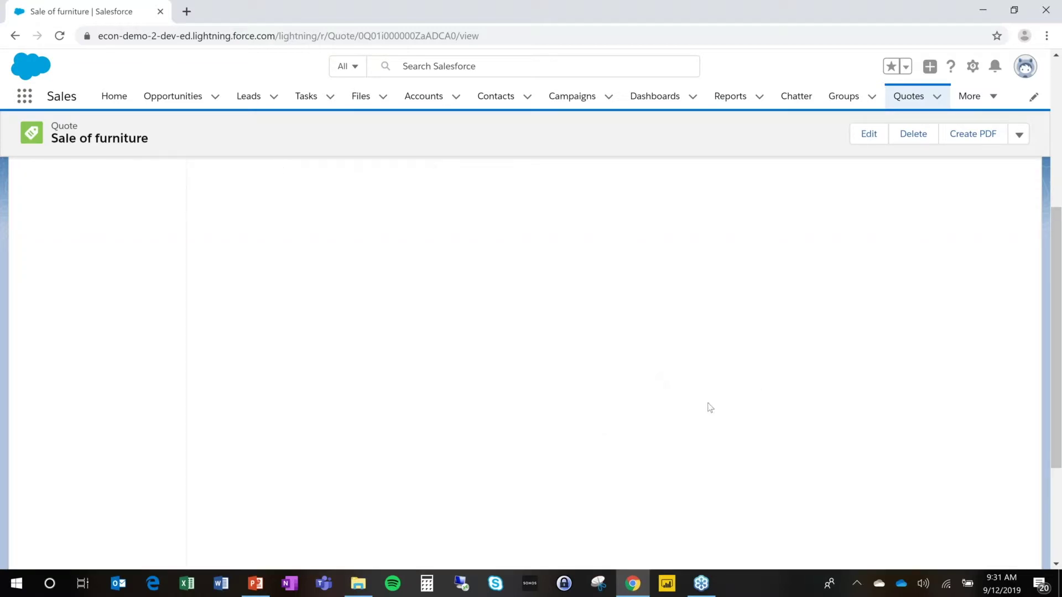
pyautogui.rightClick(593, 411)
pyautogui.click(552, 400)
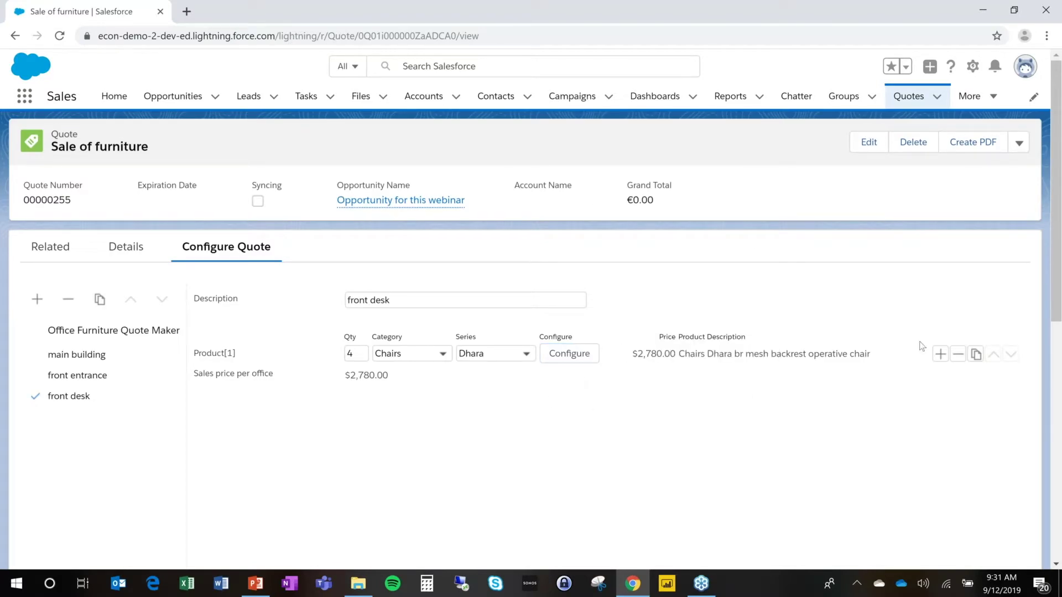
# Step: Add a second product to the front desk with quantity 2 and category Archive
pyautogui.click(940, 354)
pyautogui.click(365, 375)
pyautogui.click(391, 377)
pyautogui.write('a')
pyautogui.press('Tab')
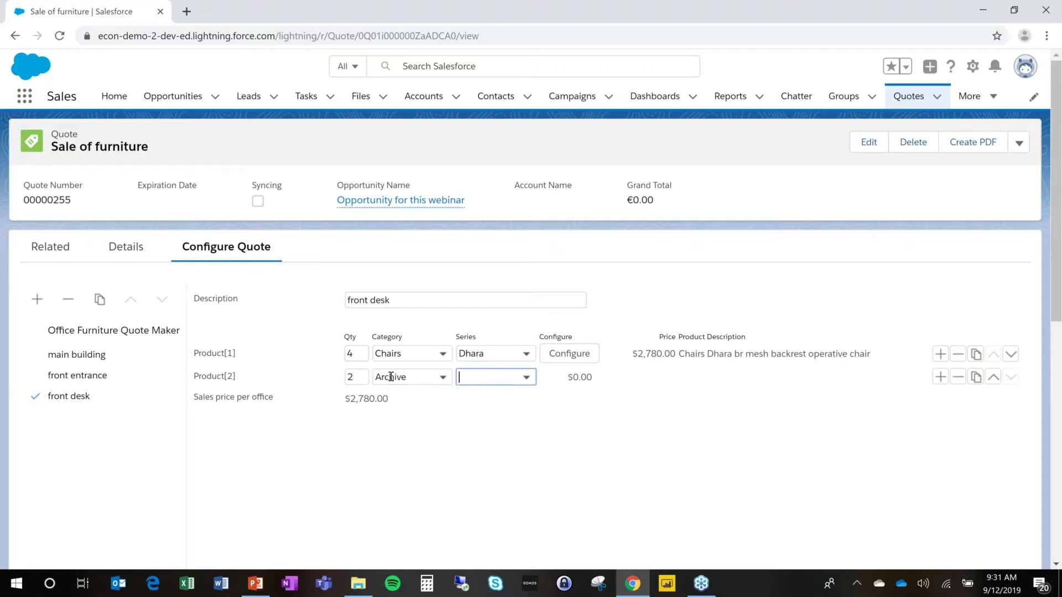
# Step: Re-enter Archive as the second product's category and choose One as its series
pyautogui.click(443, 380)
pyautogui.press('BackSpace')
pyautogui.press('BackSpace')
pyautogui.press('BackSpace')
pyautogui.press('BackSpace')
pyautogui.press('BackSpace')
pyautogui.press('BackSpace')
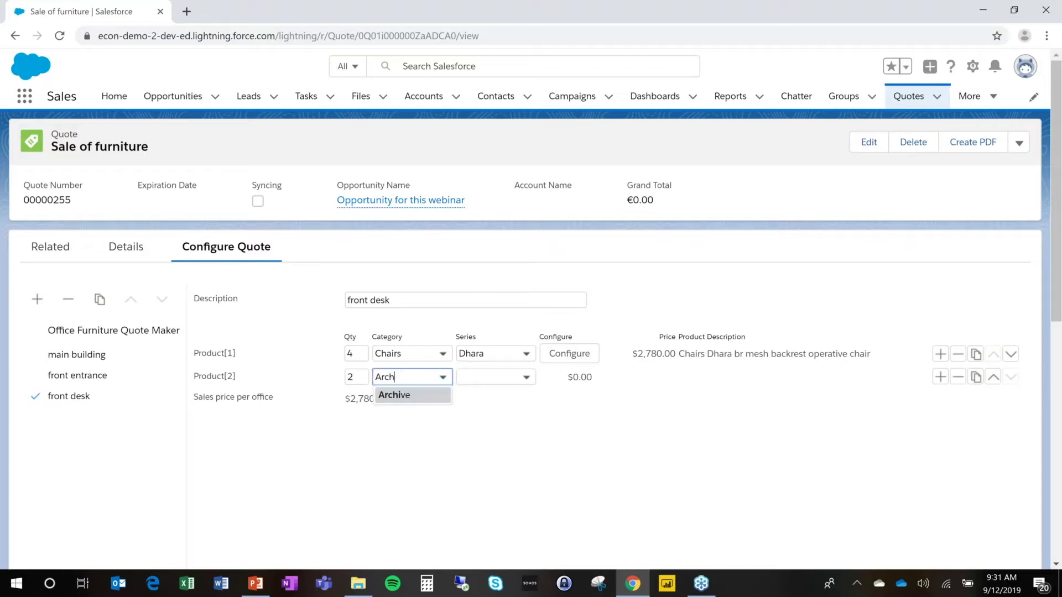
pyautogui.write('r')
pyautogui.press('Return')
pyautogui.press('Tab')
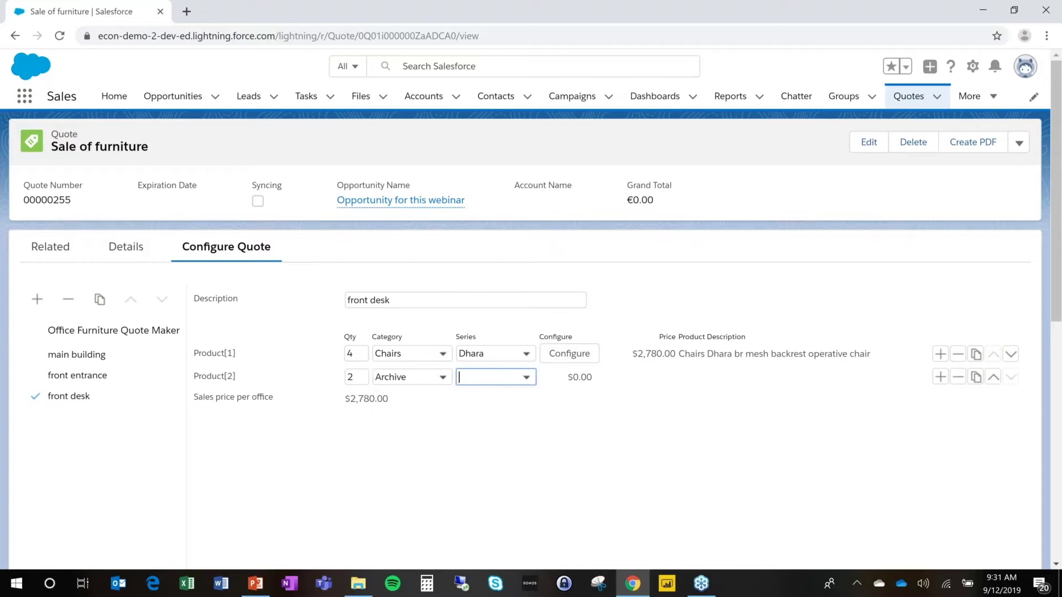
pyautogui.click(525, 377)
pyautogui.press('Down')
pyautogui.press('Down')
pyautogui.press('Return')
# Step: Open the detailed configuration of the Archive One product and select "Block with wheels" as the type
pyautogui.click(568, 379)
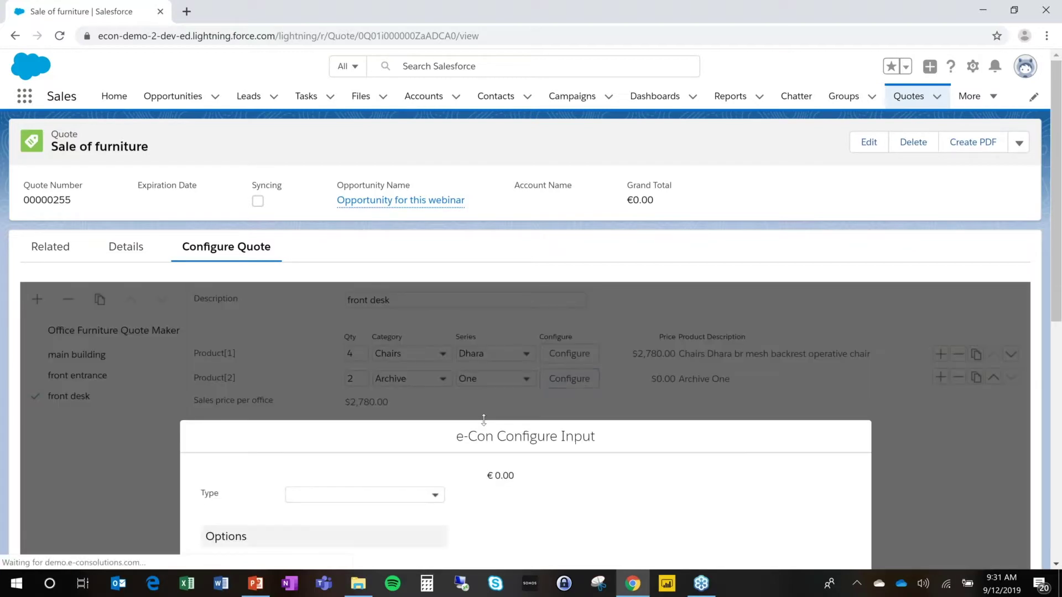
pyautogui.scroll(-1, 483, 421)
pyautogui.click(436, 435)
pyautogui.press('Down')
pyautogui.press('Return')
pyautogui.scroll(-1, 461, 471)
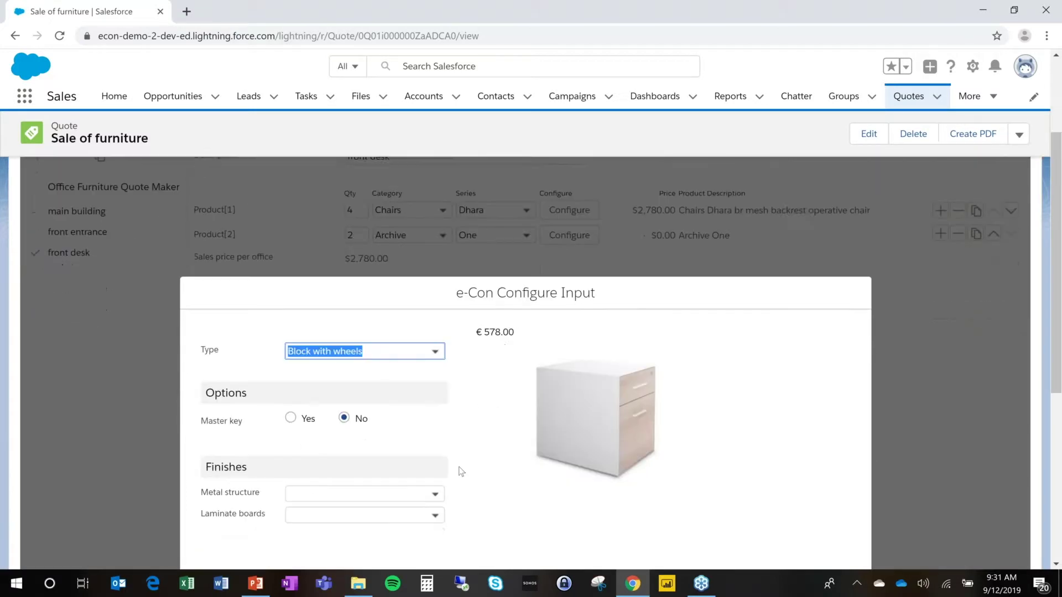
# Step: Set the block's metal structure to Red and its laminate boards to Maple, and confirm the configuration
pyautogui.scroll(-1, 461, 471)
pyautogui.click(434, 434)
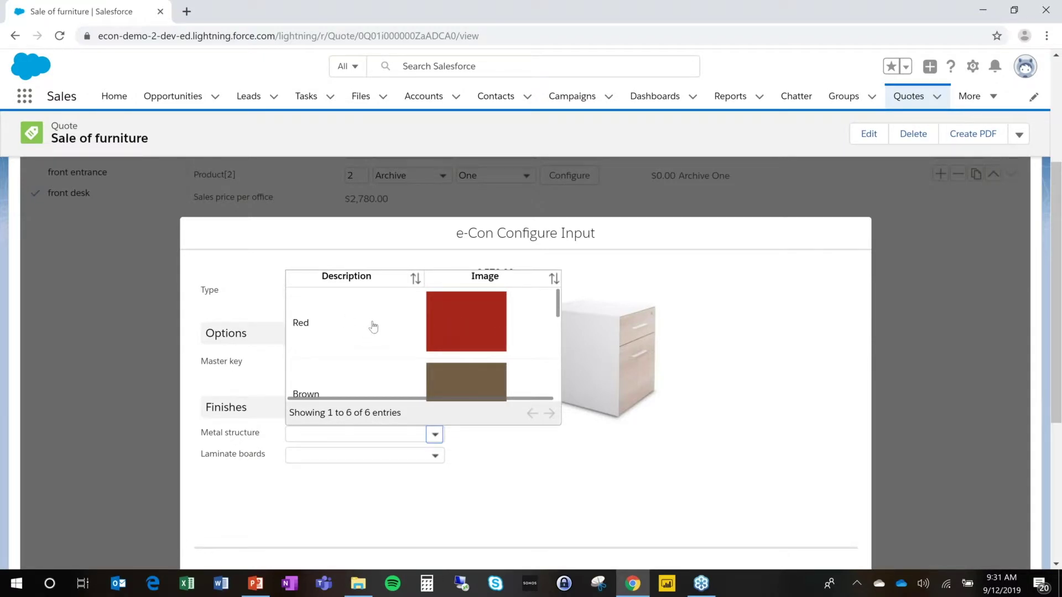
pyautogui.click(374, 326)
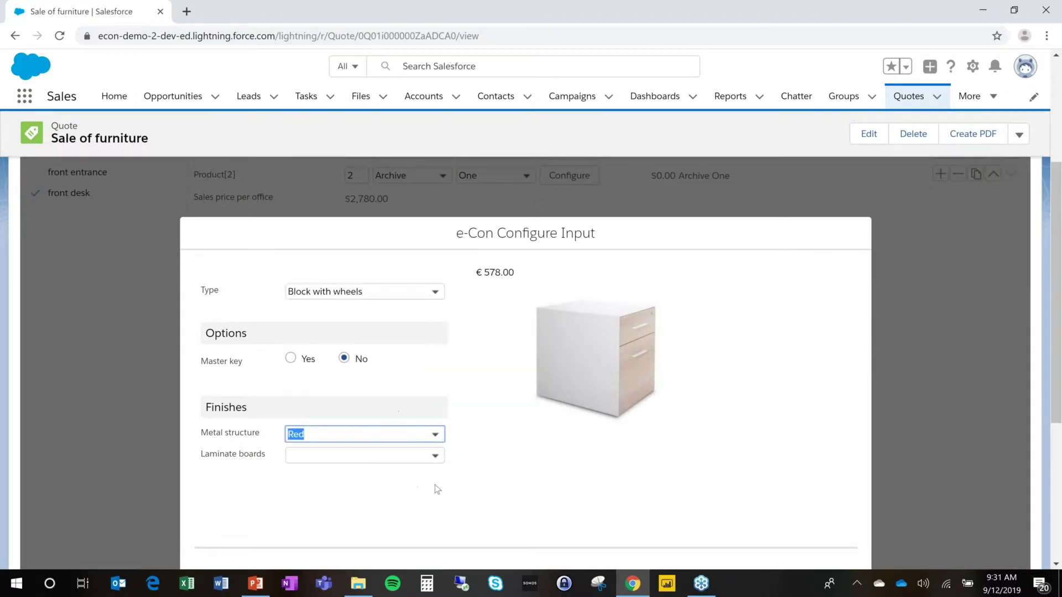
pyautogui.click(435, 456)
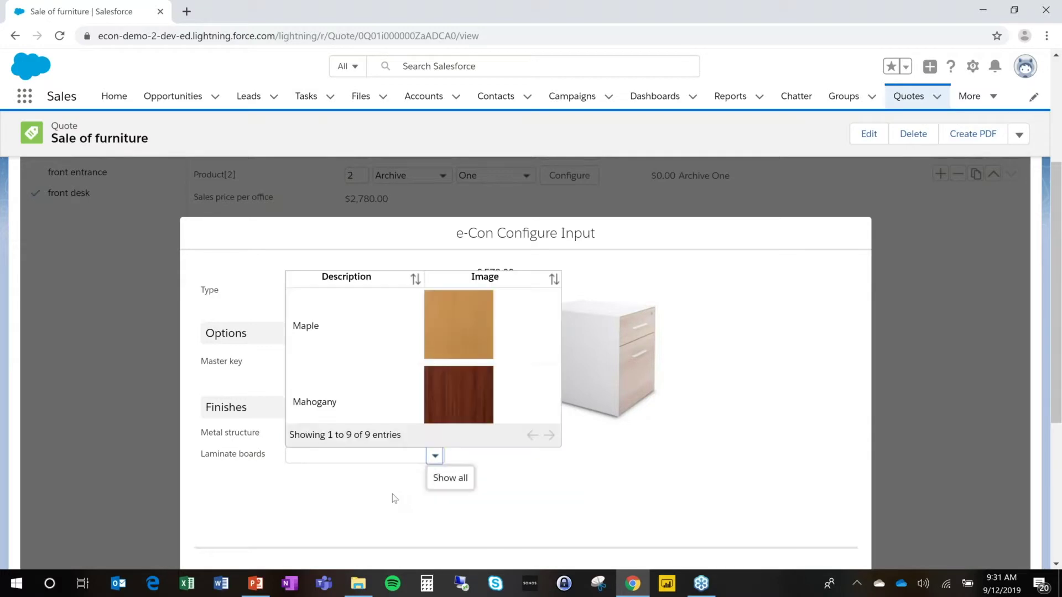
pyautogui.click(404, 336)
pyautogui.scroll(-3, 713, 428)
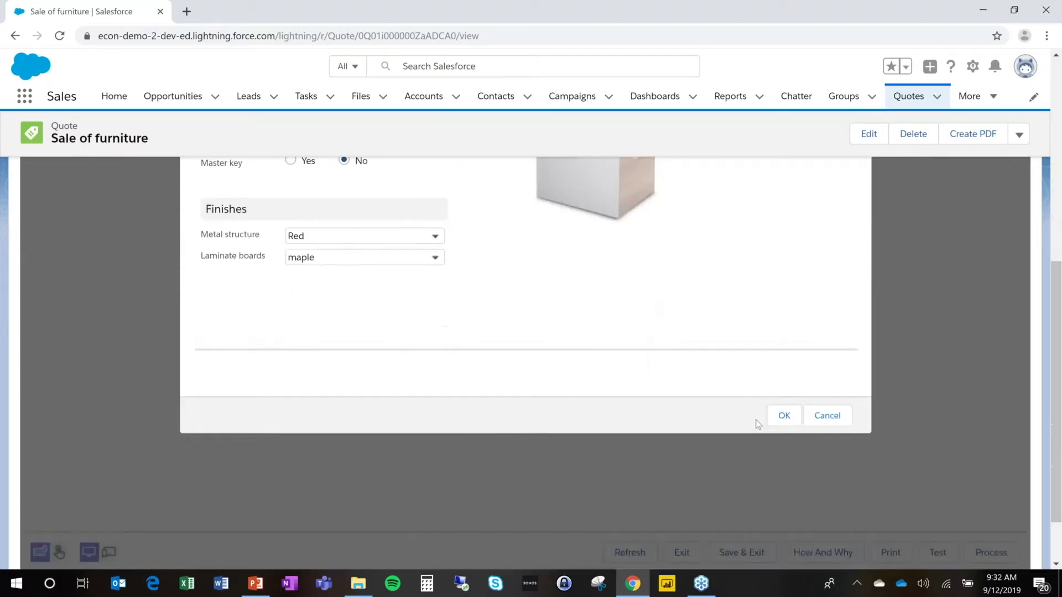
pyautogui.click(783, 418)
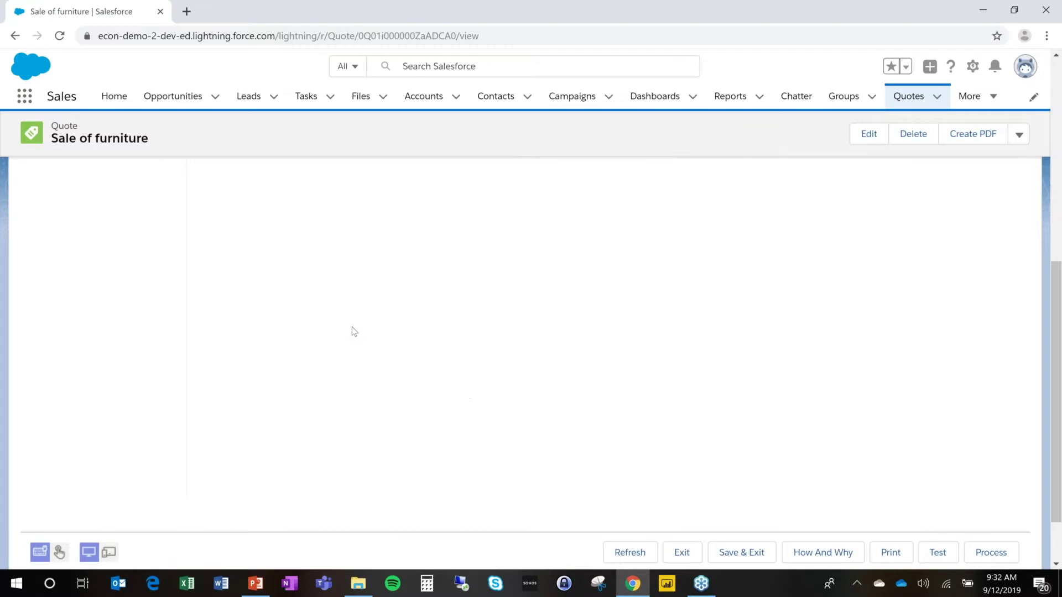
# Step: Duplicate the front desk office and set the copy's description to "sales manager office"
pyautogui.scroll(3, 352, 326)
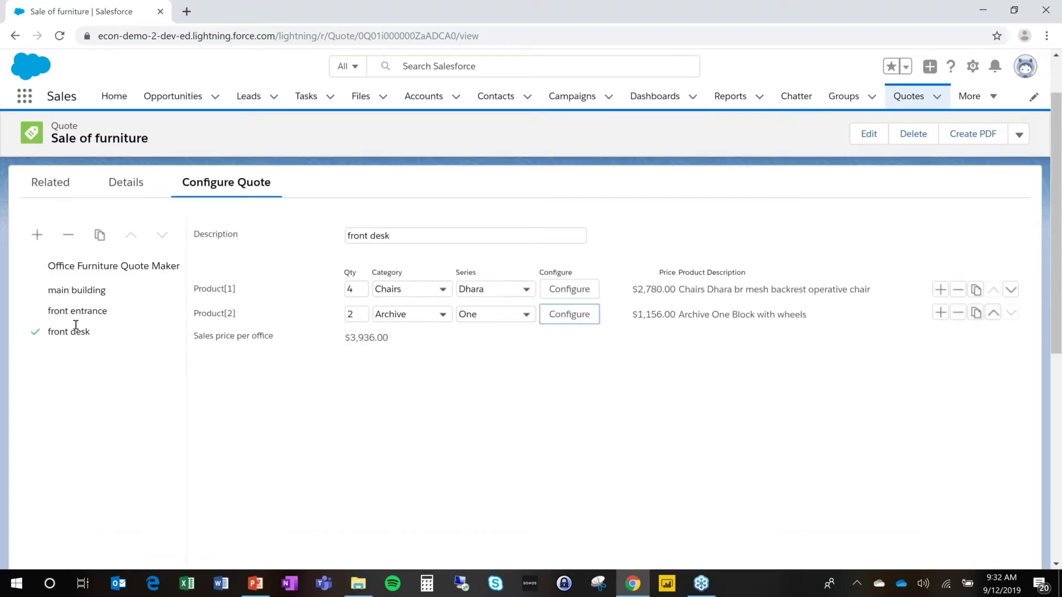
pyautogui.click(100, 235)
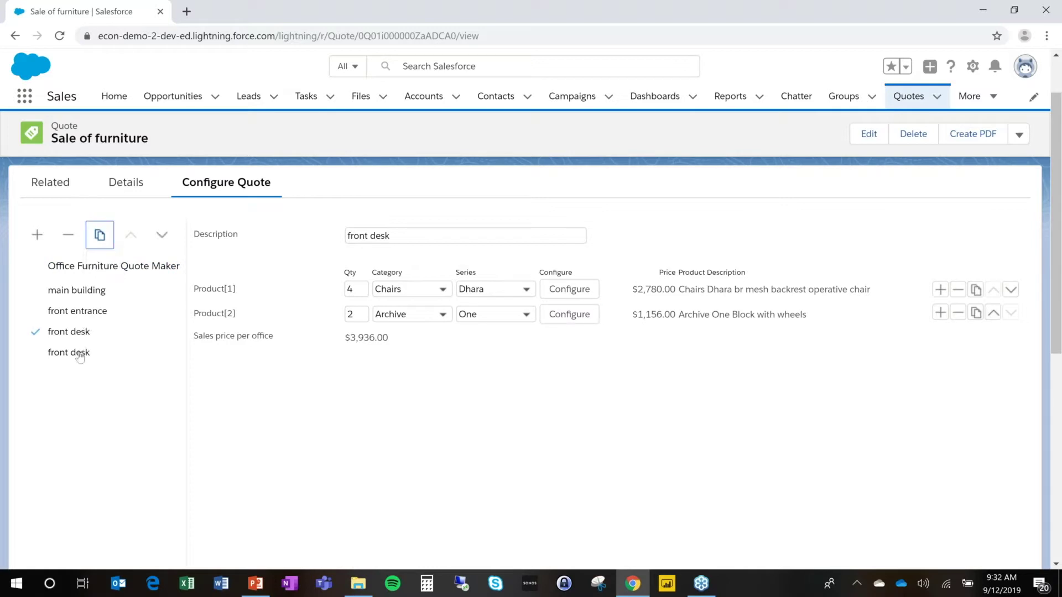
pyautogui.click(80, 354)
pyautogui.write('sal')
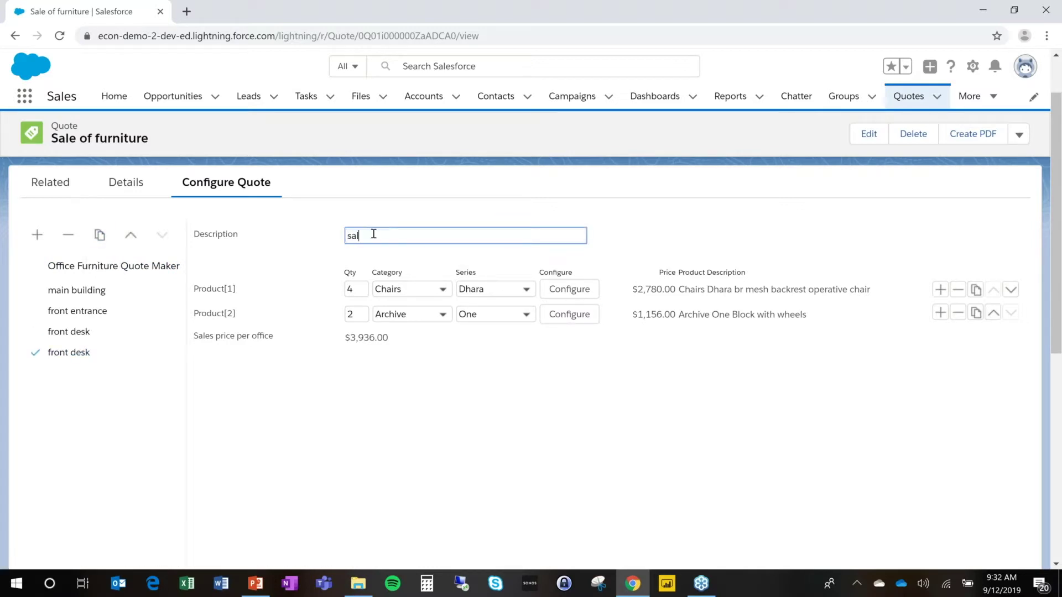
pyautogui.write('e smanager')
pyautogui.hotkey('ctrl', 'BackSpace')
pyautogui.press('BackSpace')
pyautogui.press('Tab')
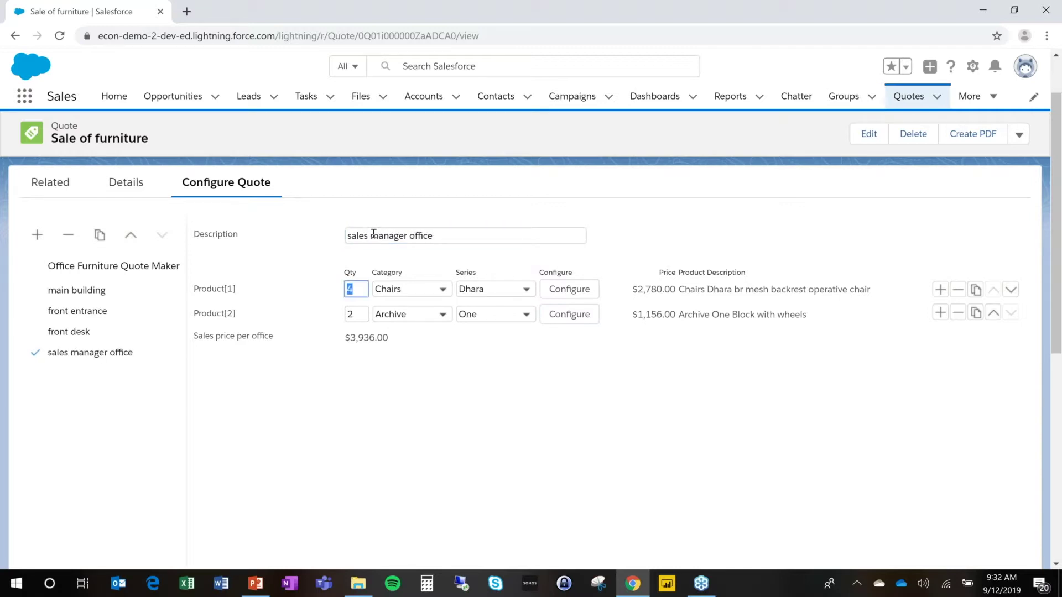
# Step: Remove the Archive product from the sales manager office, and save and exit the configuration
pyautogui.click(961, 313)
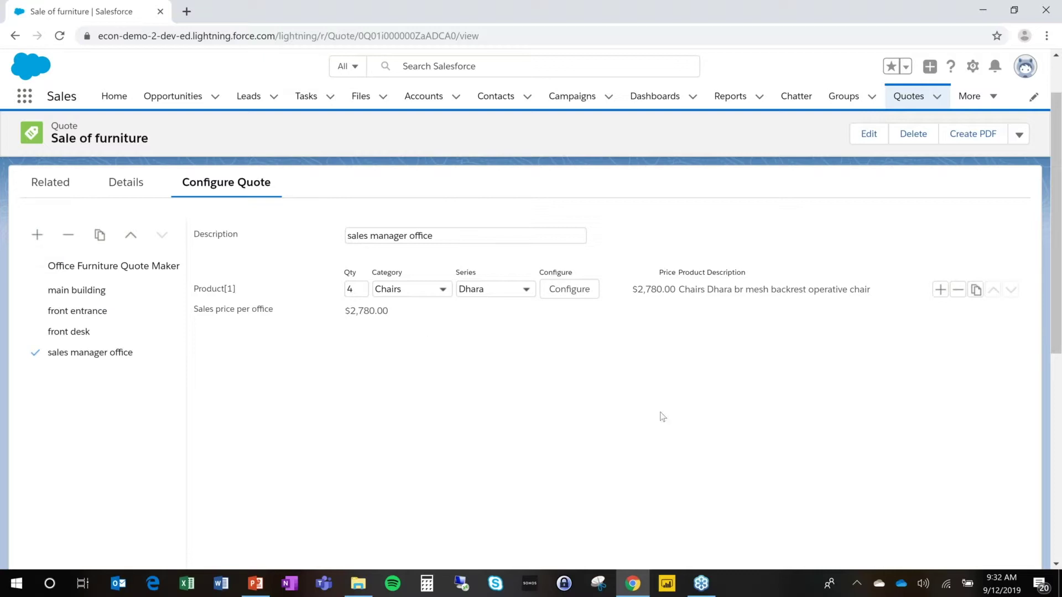
pyautogui.scroll(-5, 663, 416)
pyautogui.scroll(-3, 813, 415)
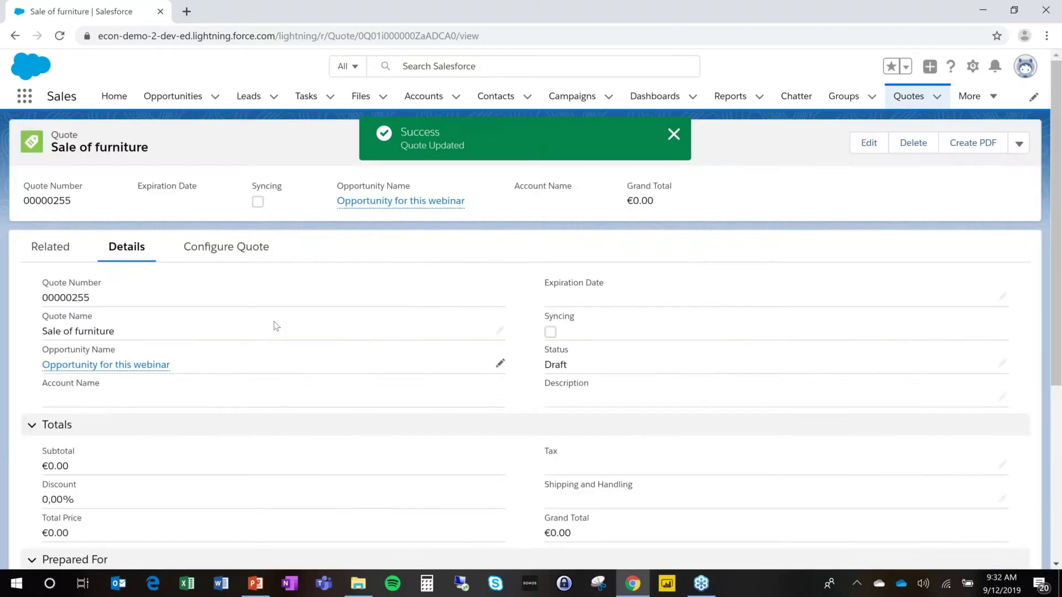
# Step: Examine the quote line items in the related records and return to the quote configuration
pyautogui.click(50, 247)
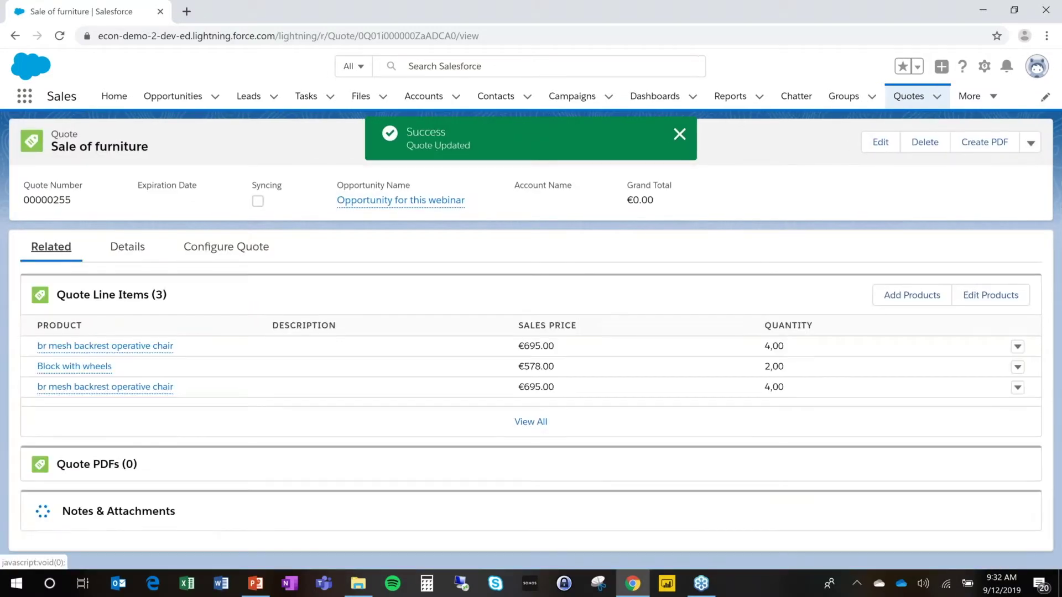
pyautogui.moveTo(133, 353)
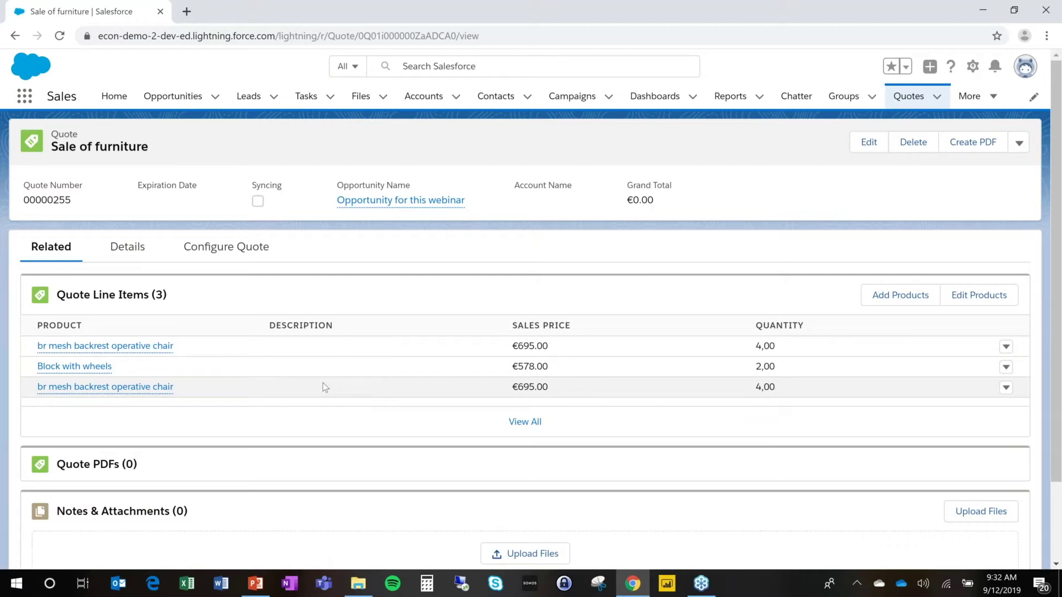
pyautogui.click(236, 250)
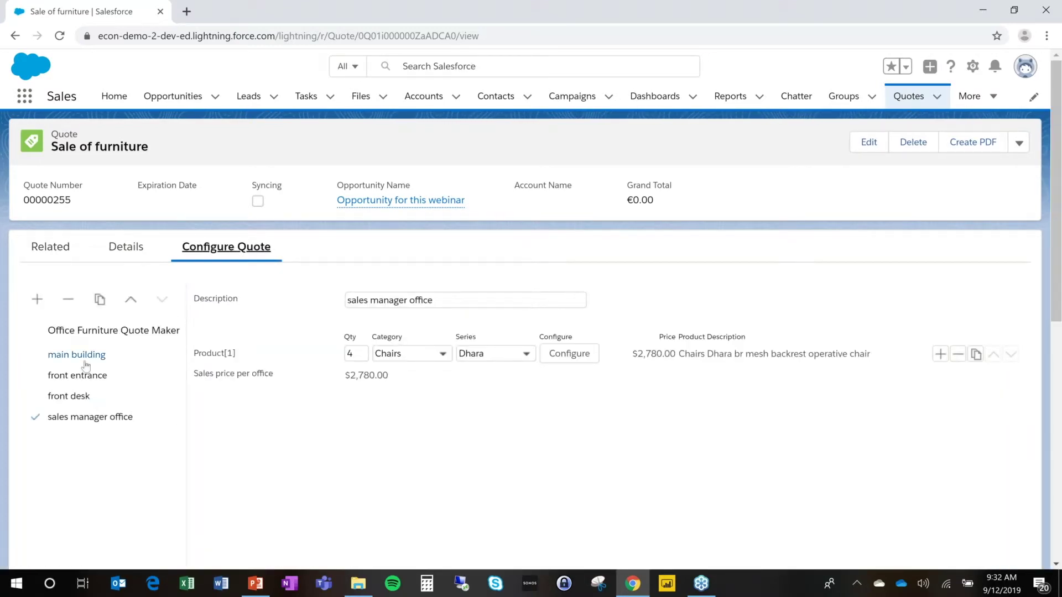
# Step: Duplicate the front desk office once more and delete that copy
pyautogui.click(88, 377)
pyautogui.click(71, 396)
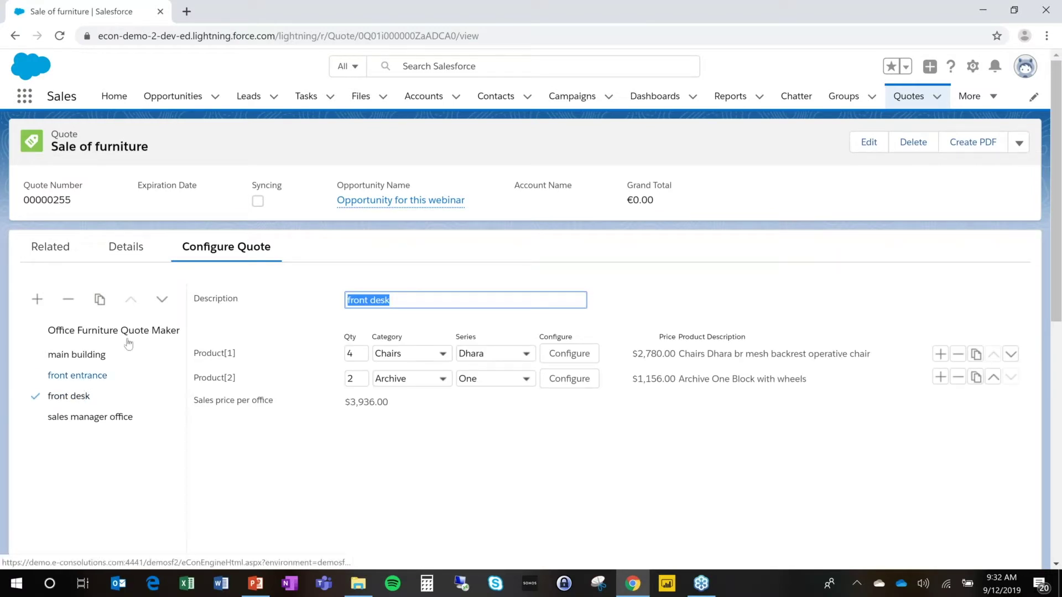
pyautogui.click(105, 304)
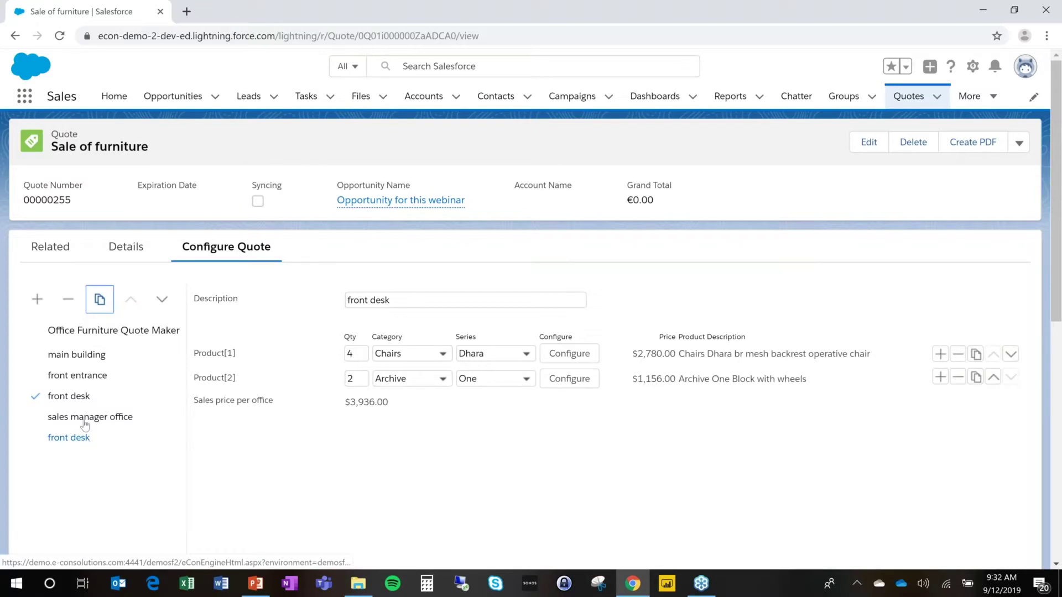
pyautogui.click(81, 377)
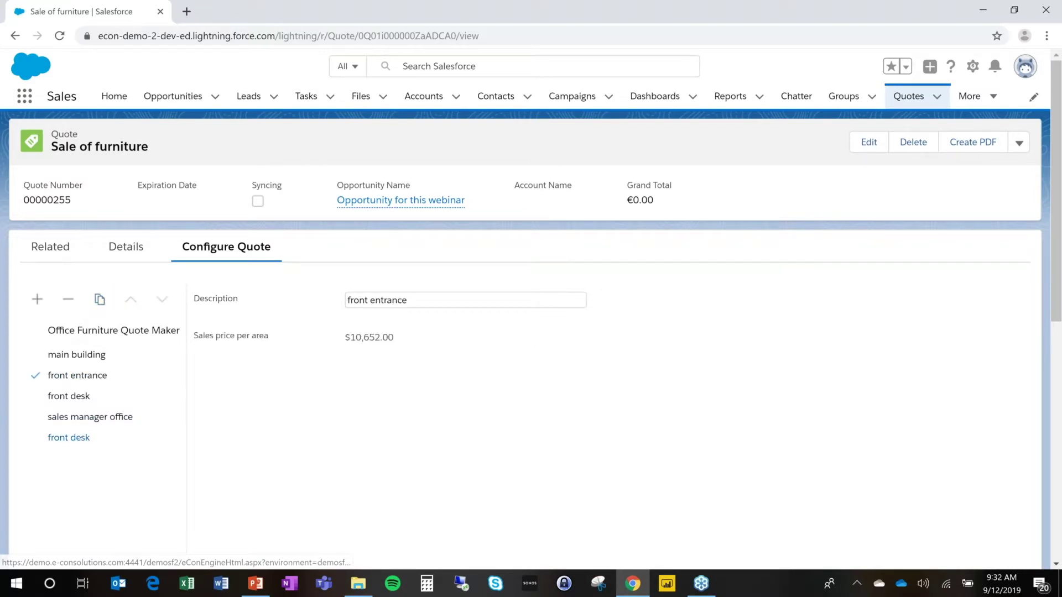
pyautogui.click(68, 437)
pyautogui.click(68, 299)
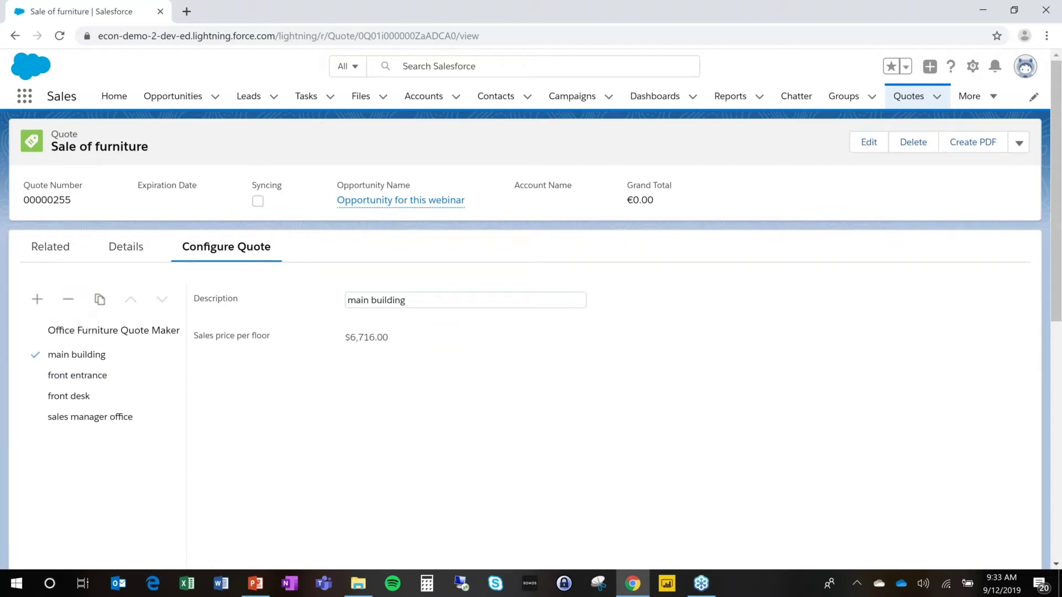
# Step: Duplicate the main building floor with its contents and describe the copy as "second building"
pyautogui.click(100, 299)
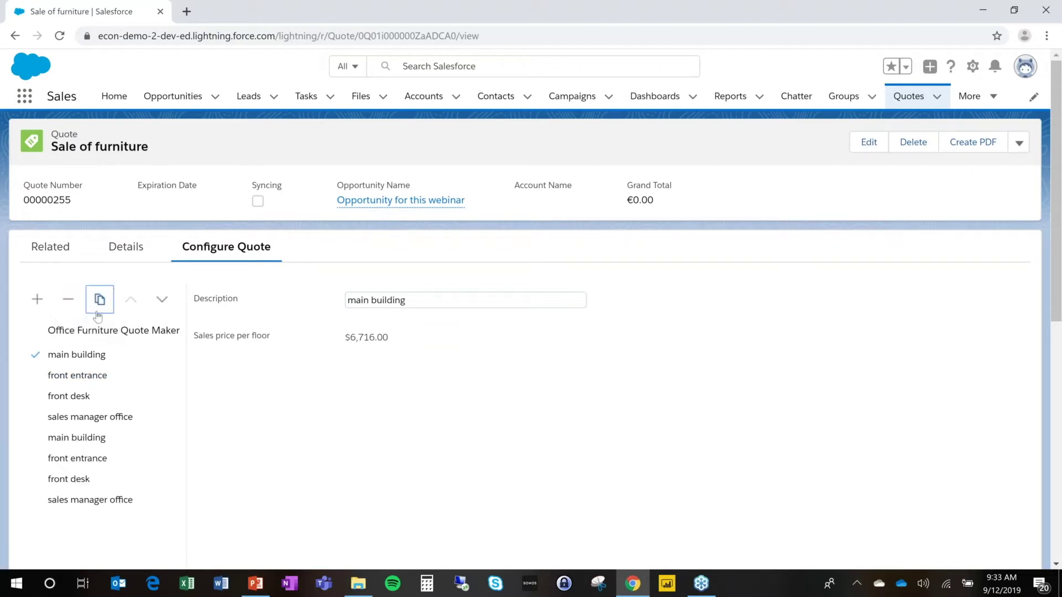
pyautogui.click(77, 437)
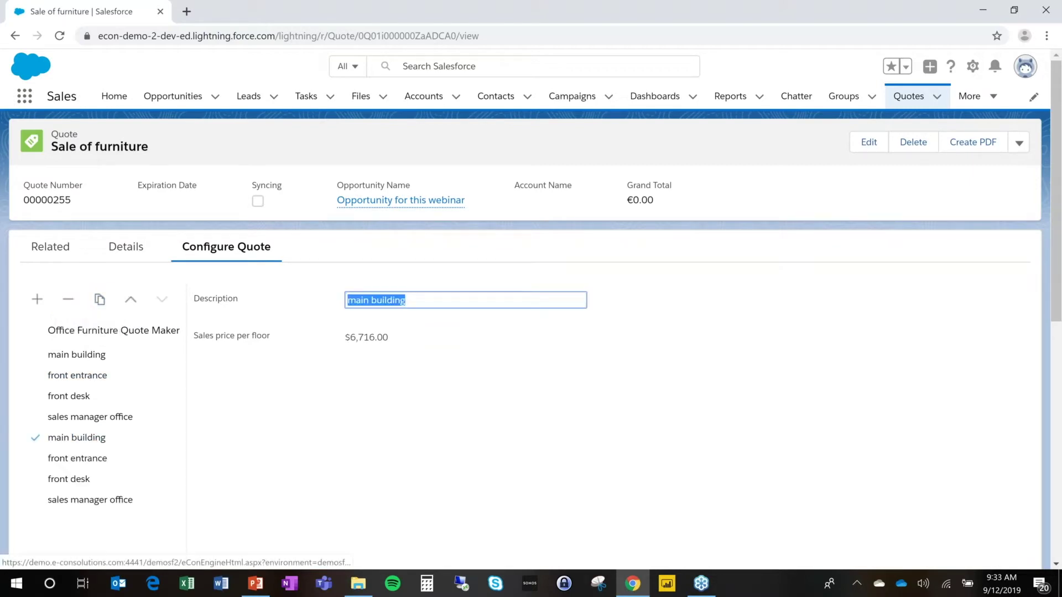
pyautogui.click(375, 304)
pyautogui.hotkey('shift', 'Home')
pyautogui.write('second')
pyautogui.press('Return')
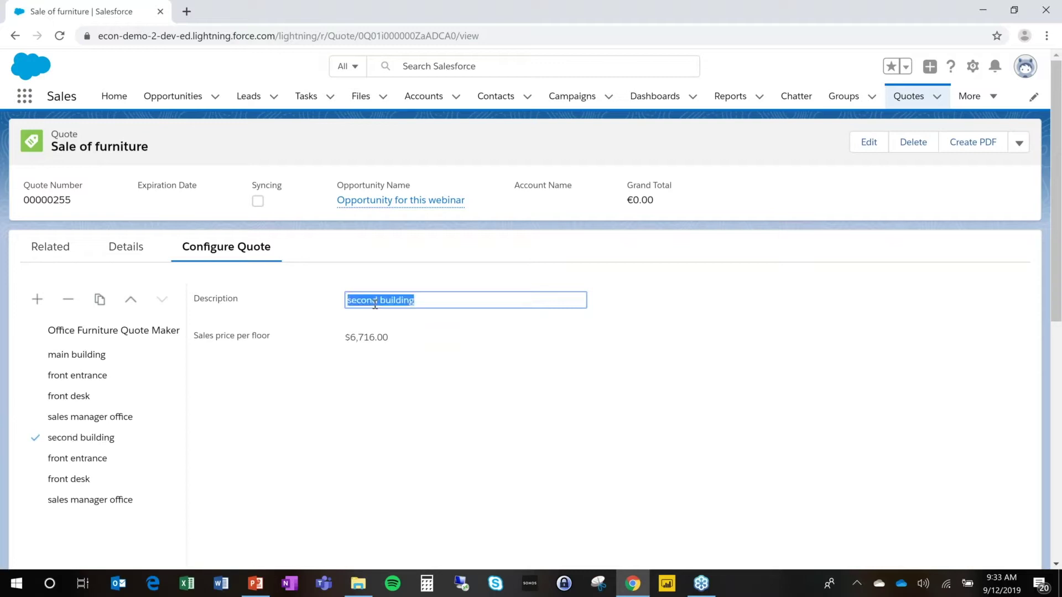
# Step: Set the description of the second building's area to "back entrance"
pyautogui.click(75, 460)
pyautogui.doubleClick(360, 303)
pyautogui.write('backentrance')
pyautogui.press('Return')
# Step: Duplicate the Dhara chairs product line in the second building's sales manager office and save the quote configuration
pyautogui.click(58, 480)
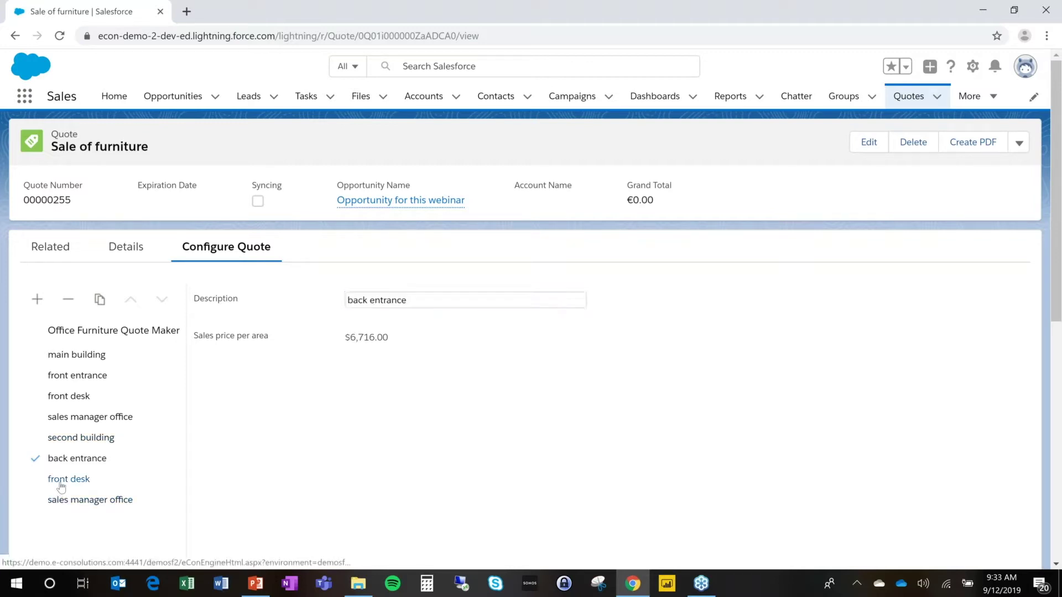
pyautogui.click(112, 504)
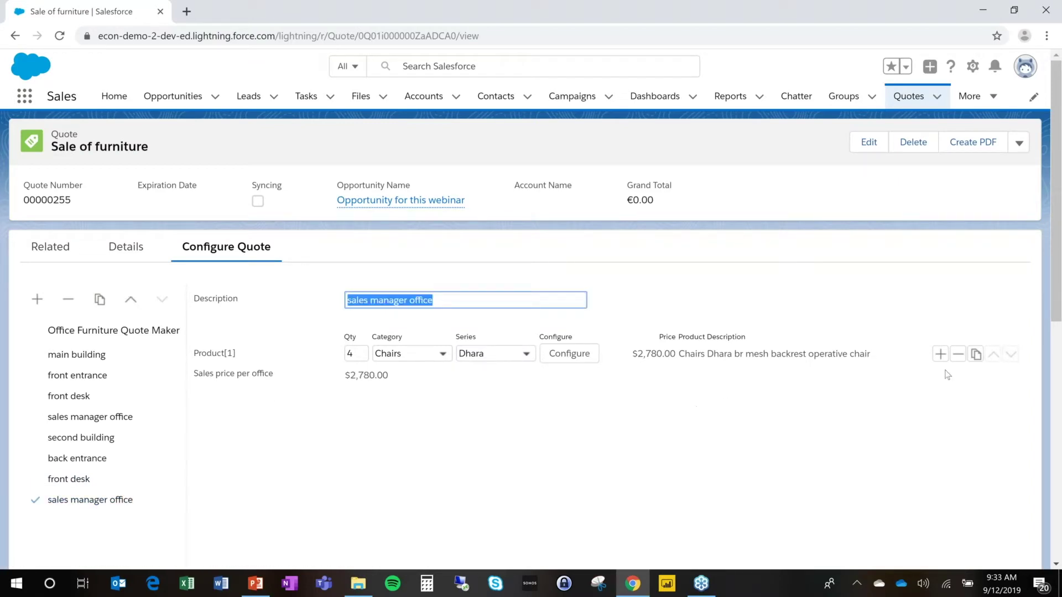
pyautogui.click(975, 354)
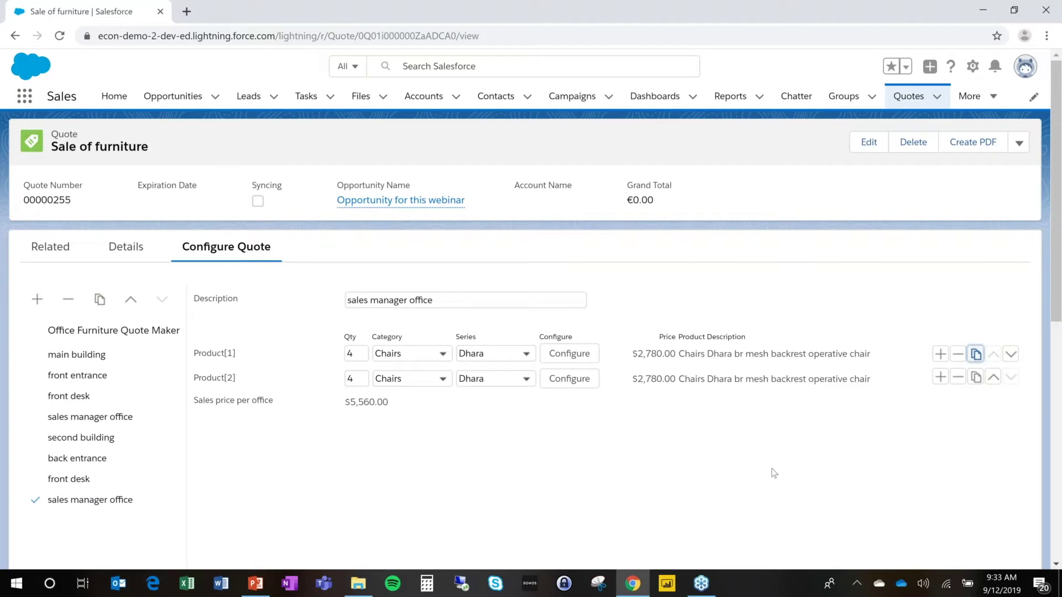
pyautogui.scroll(-5, 772, 471)
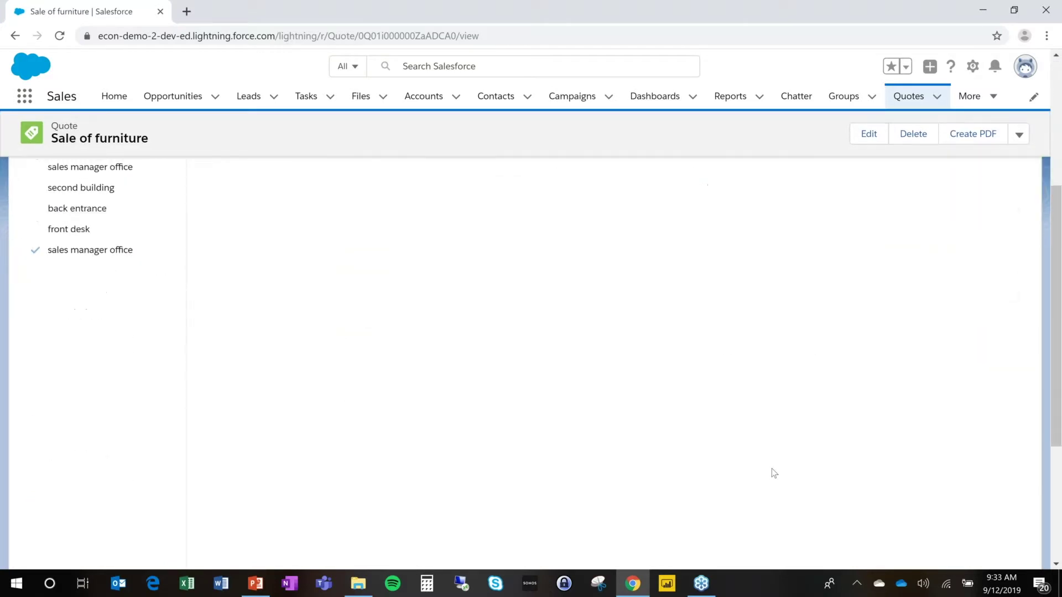
pyautogui.scroll(-3, 772, 470)
pyautogui.click(736, 484)
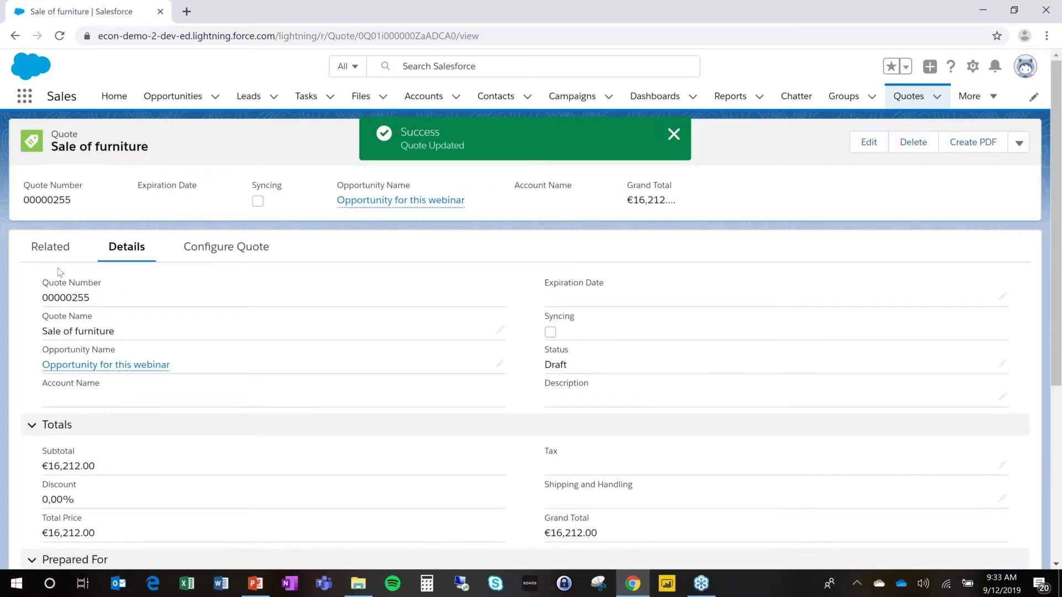
# Step: Review the floor and area of each quote line item in the related records and return to the quotes list
pyautogui.click(51, 247)
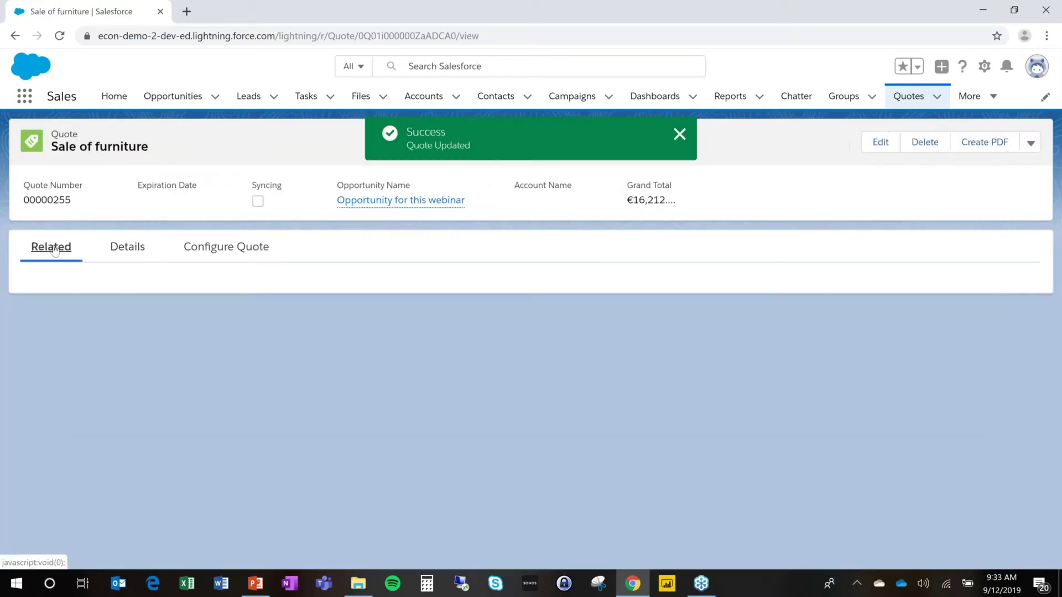
pyautogui.click(109, 298)
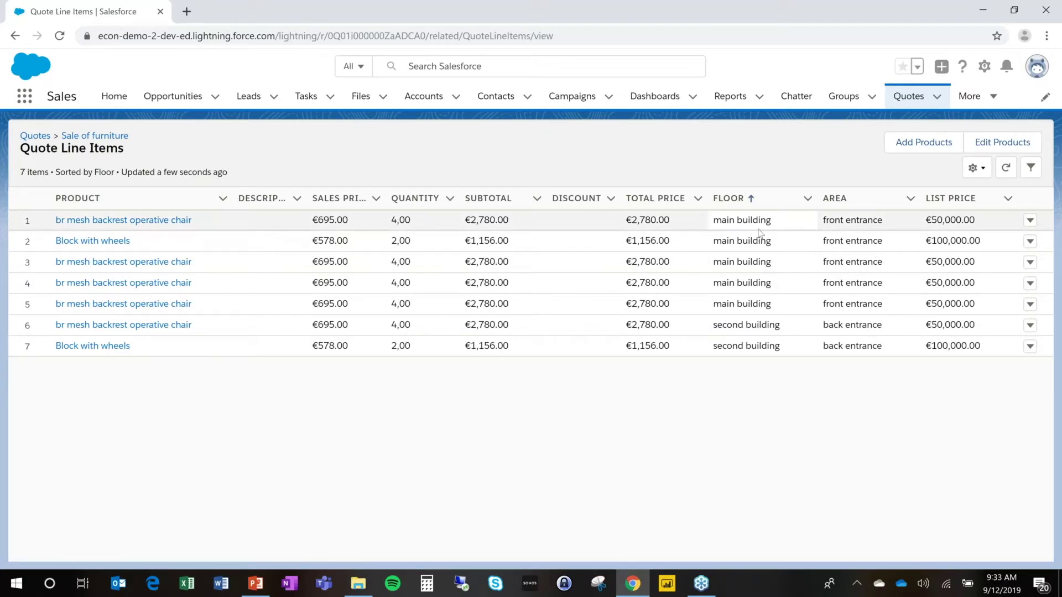
pyautogui.click(43, 138)
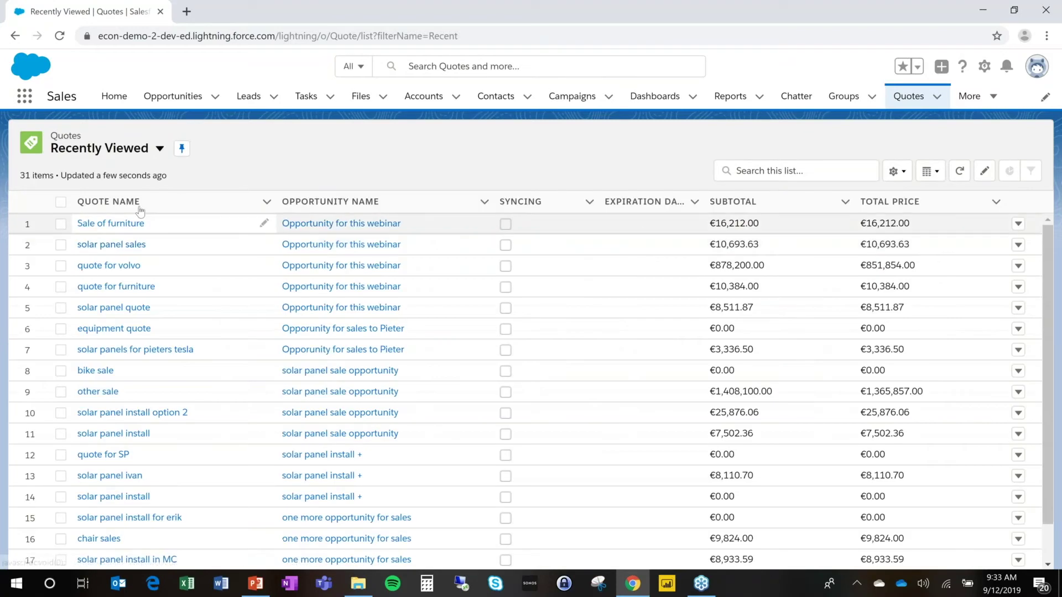
# Step: Start a new quote from the opportunity "Opportunity for this webinar"
pyautogui.click(172, 97)
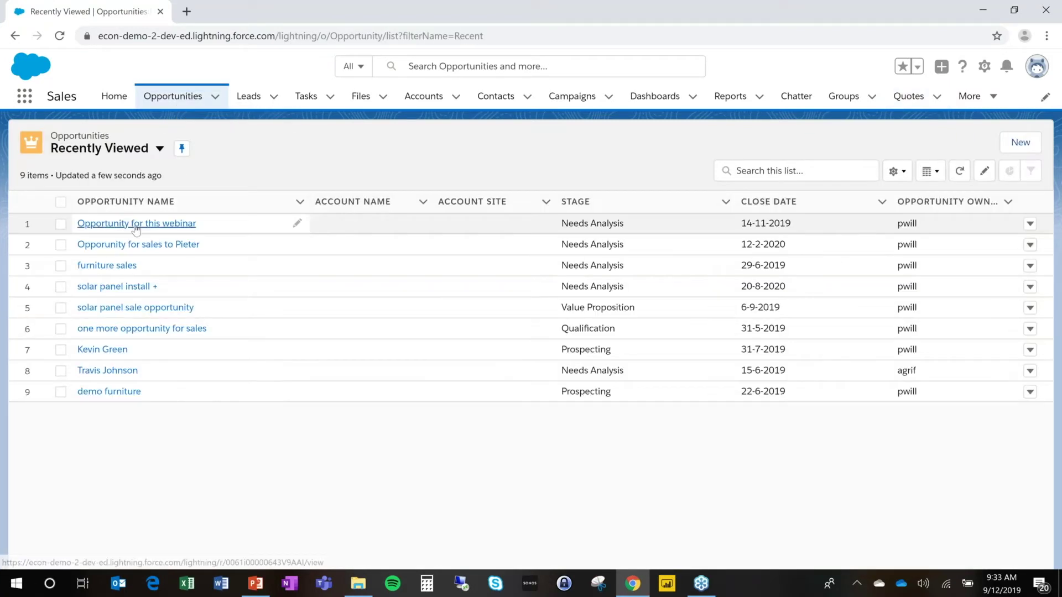
pyautogui.click(138, 221)
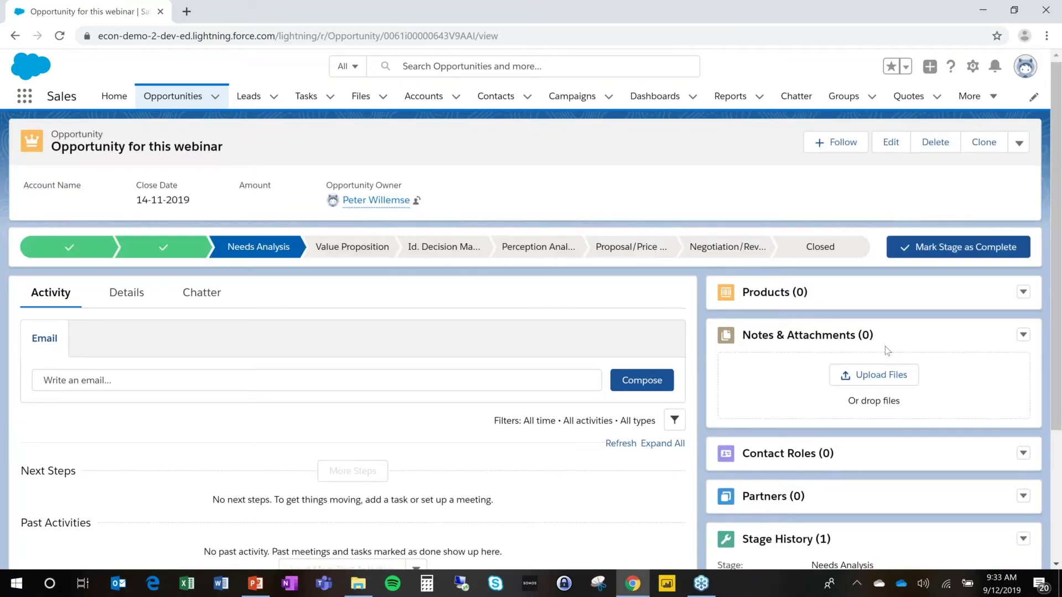
pyautogui.scroll(-3, 885, 346)
pyautogui.click(1023, 514)
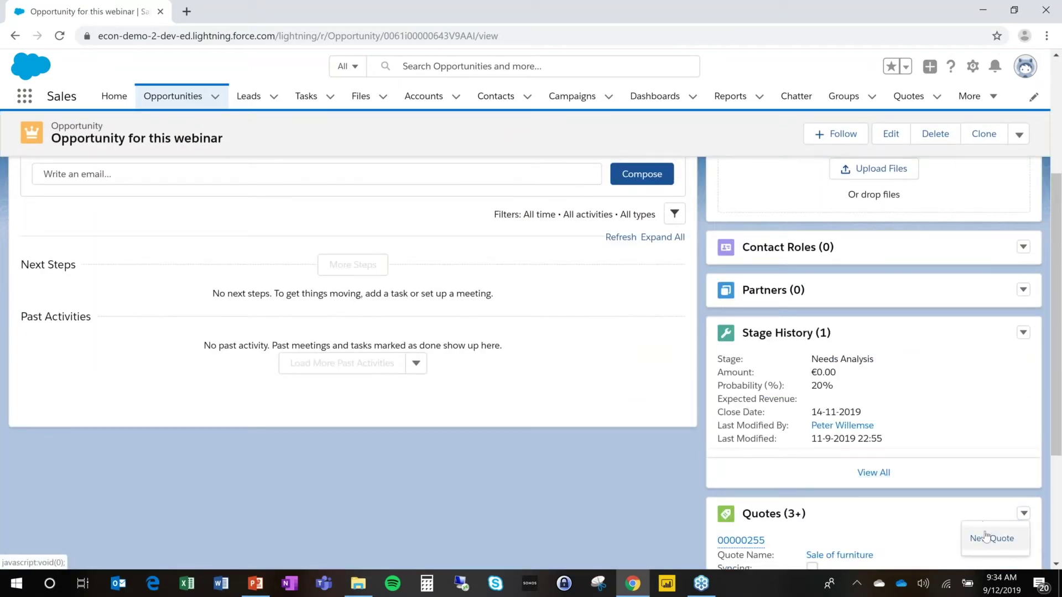
pyautogui.click(983, 539)
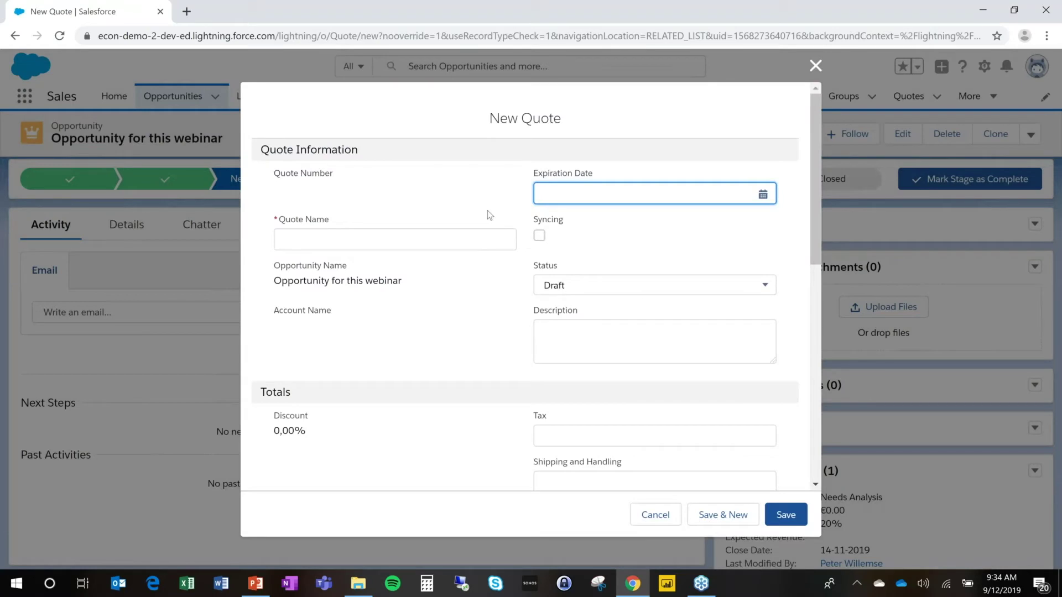
# Step: Name the new quote "equipment sale" and save it
pyautogui.click(398, 241)
pyautogui.write('equi')
pyautogui.write('p')
pyautogui.press('BackSpace')
pyautogui.write('ipment sale')
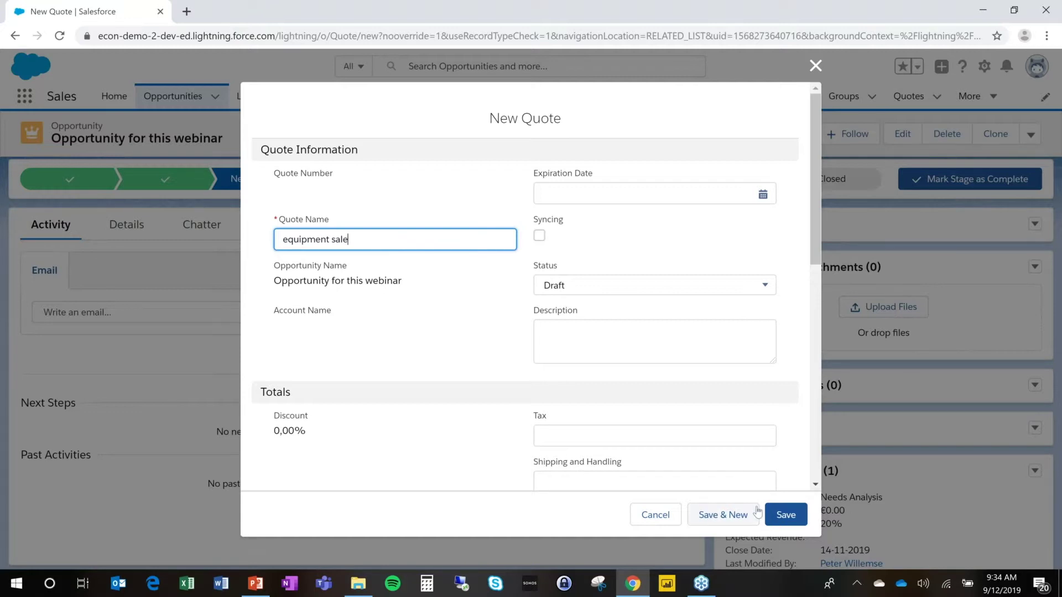
pyautogui.click(786, 514)
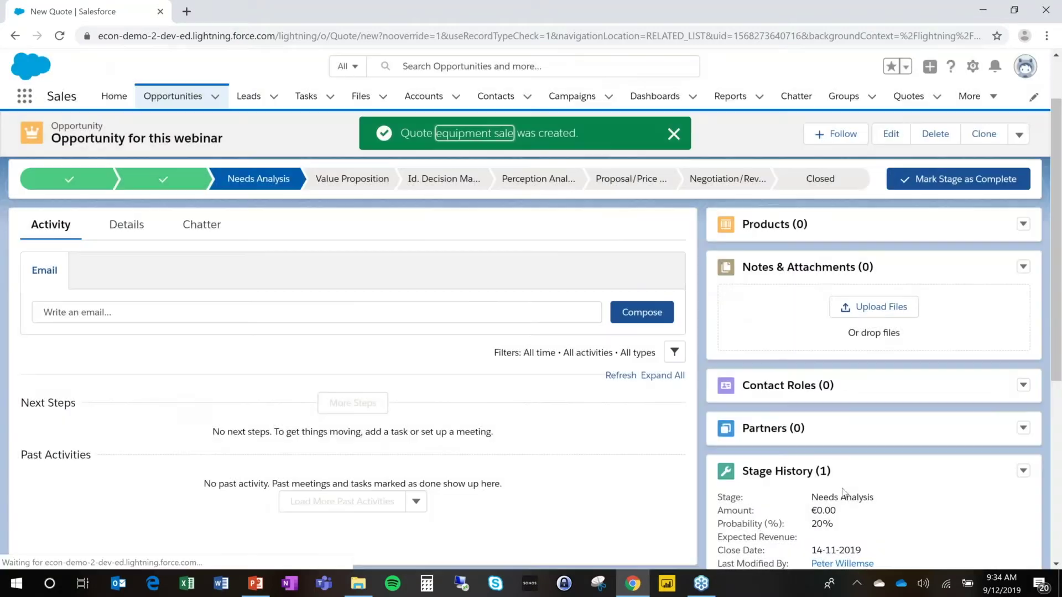
# Step: Open the equipment sale quote and assign the VOLVO, 5.0.5 model for its configuration
pyautogui.scroll(-5, 843, 492)
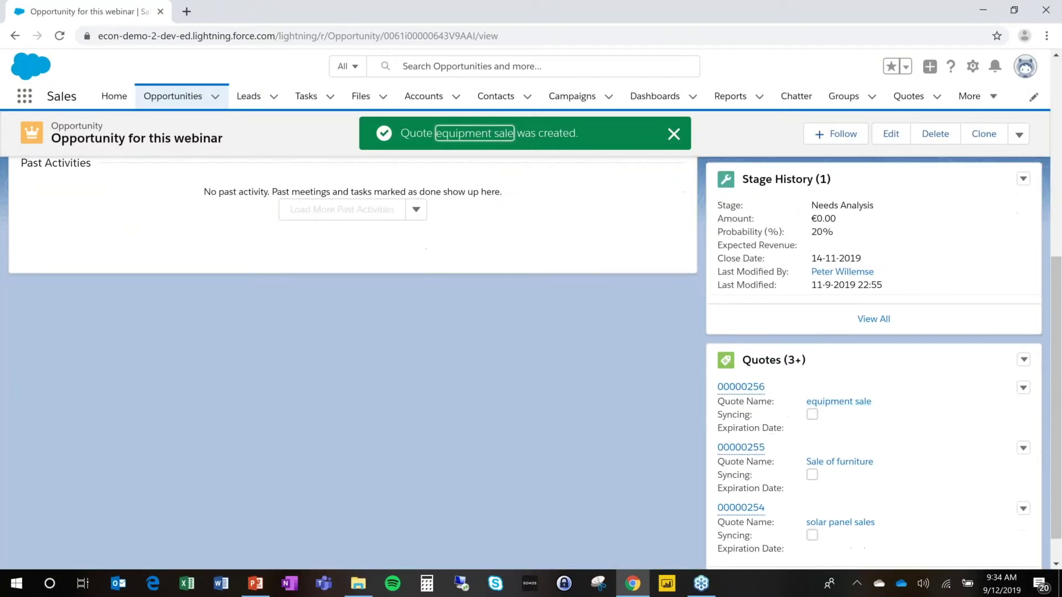
pyautogui.click(839, 401)
pyautogui.click(254, 248)
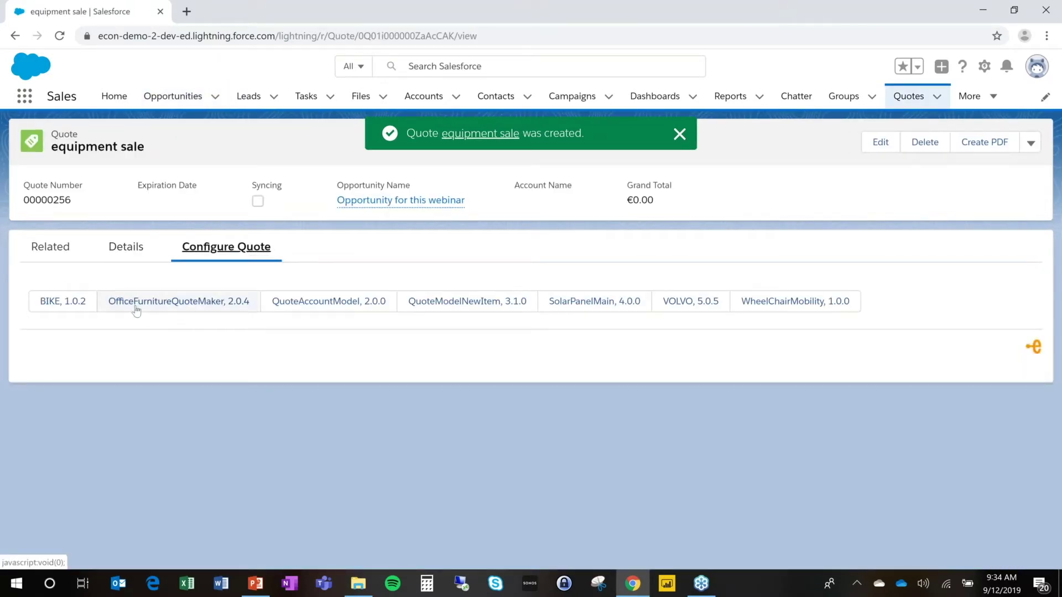
pyautogui.click(688, 302)
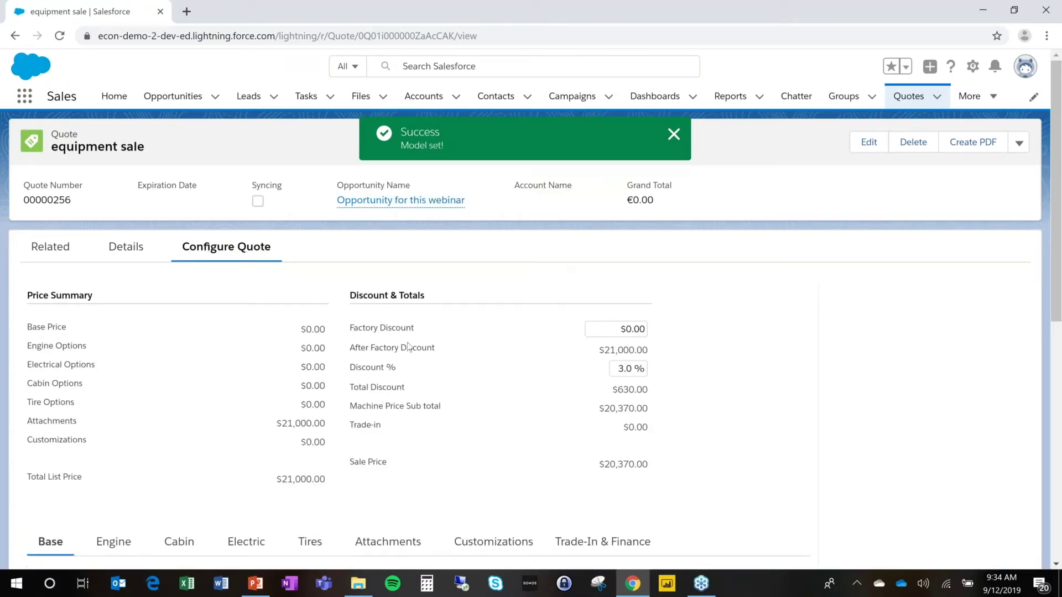
# Step: Choose the Volvo L70H in MRS version as base machine and check the price summary
pyautogui.scroll(-2, 416, 428)
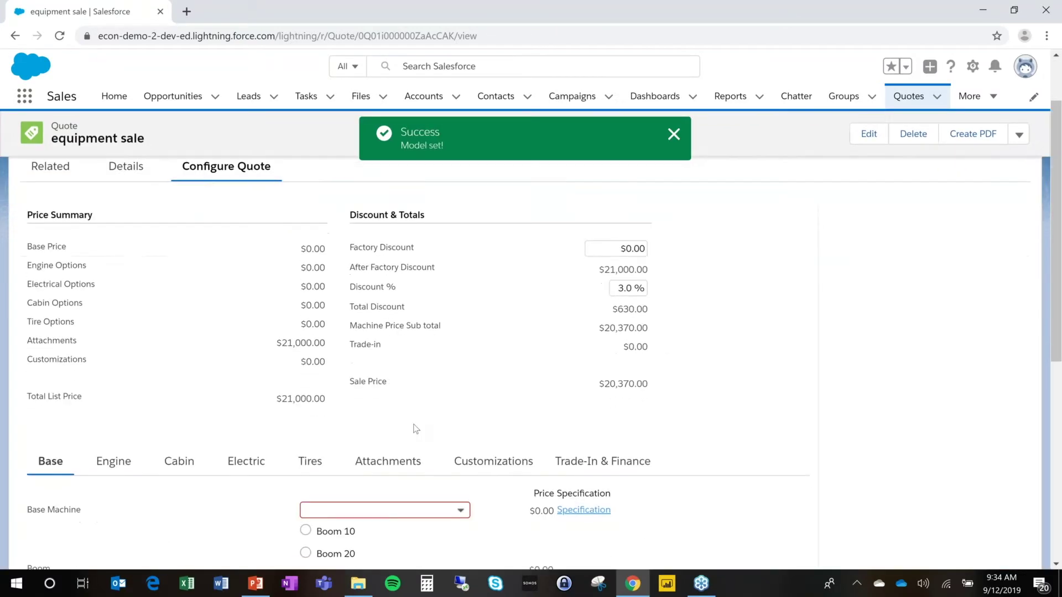
pyautogui.click(459, 508)
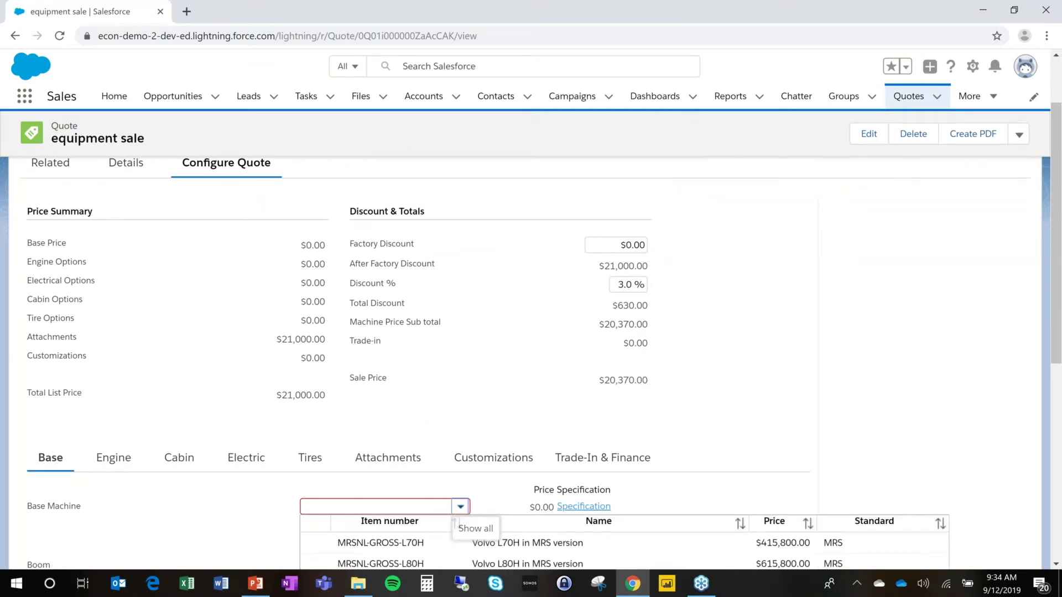
pyautogui.scroll(-1, 492, 459)
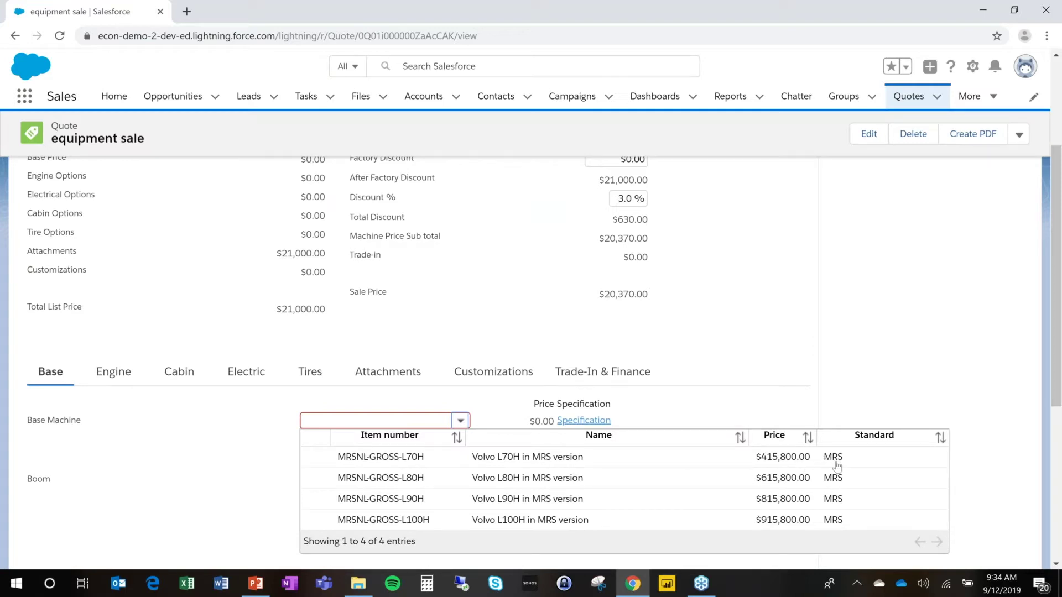
pyautogui.click(541, 461)
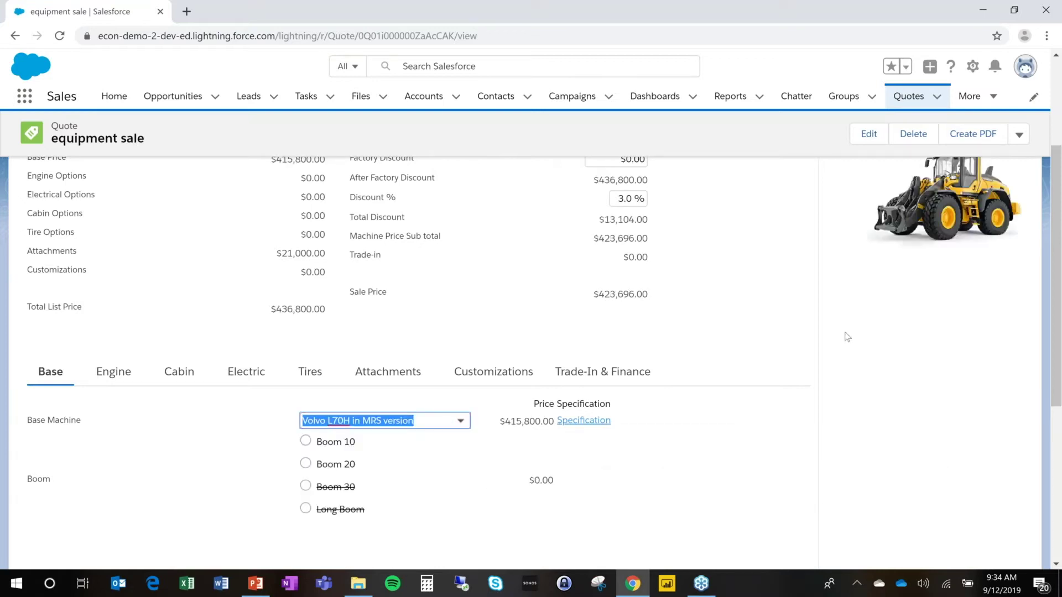
pyautogui.scroll(1, 770, 299)
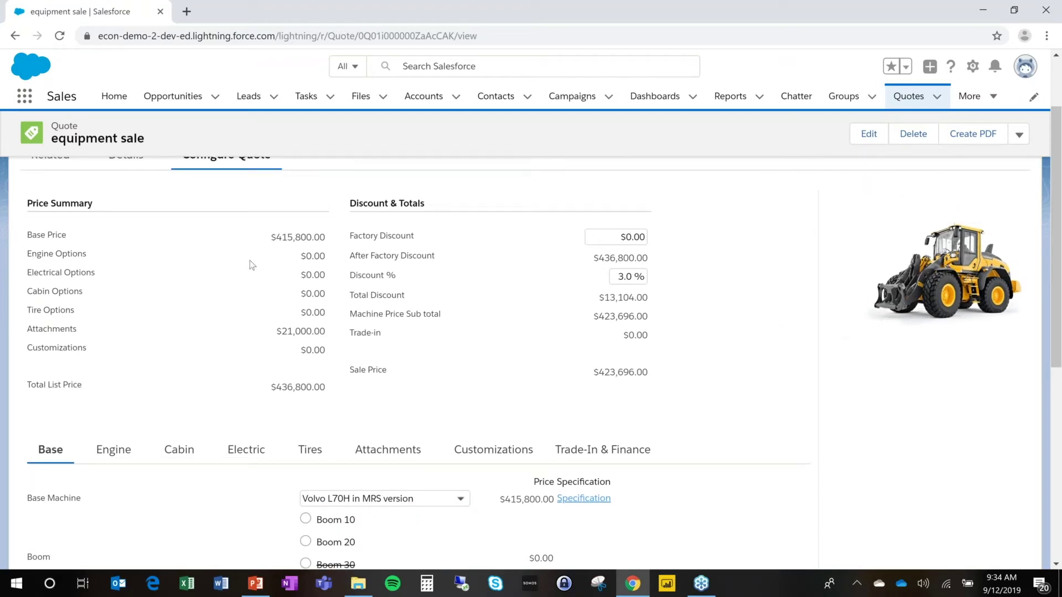
pyautogui.scroll(-2, 442, 372)
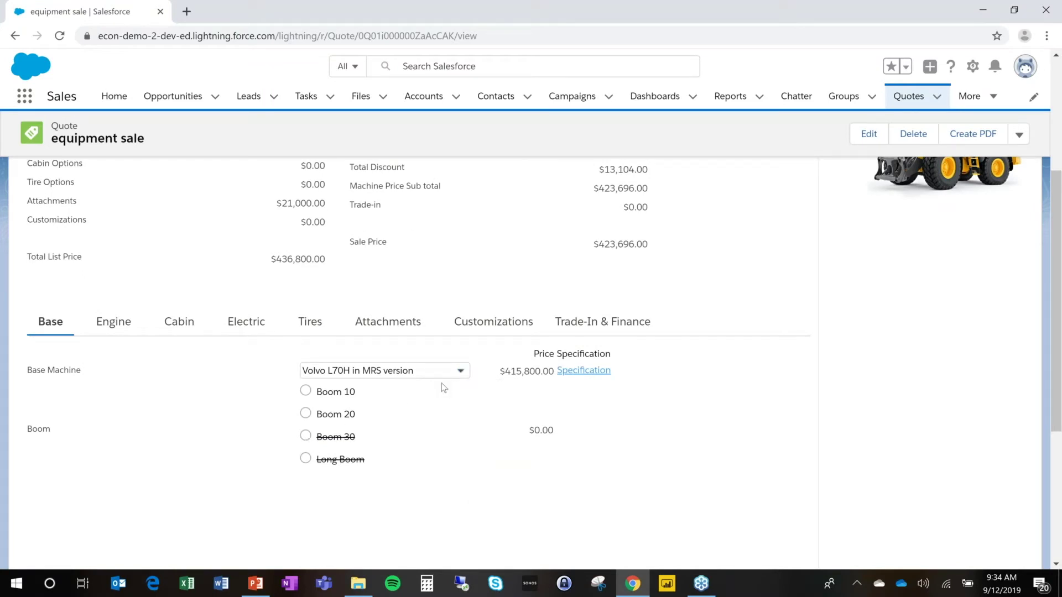
# Step: Try the Volvo L80H, set the base machine to Volvo L100H in MRS version, and select Boom 20
pyautogui.click(462, 371)
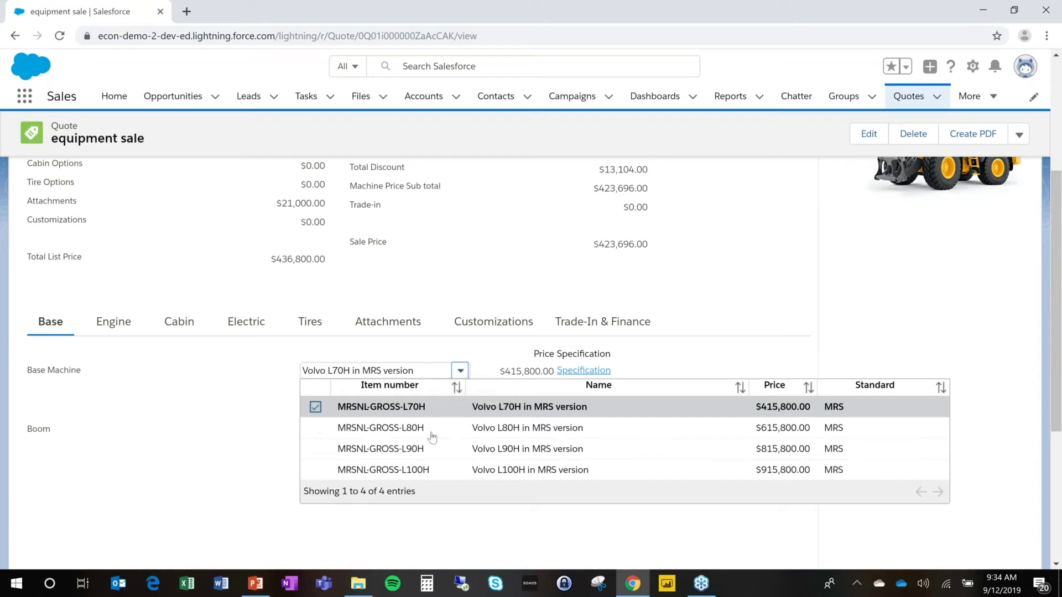
pyautogui.click(433, 424)
pyautogui.click(460, 371)
pyautogui.click(416, 470)
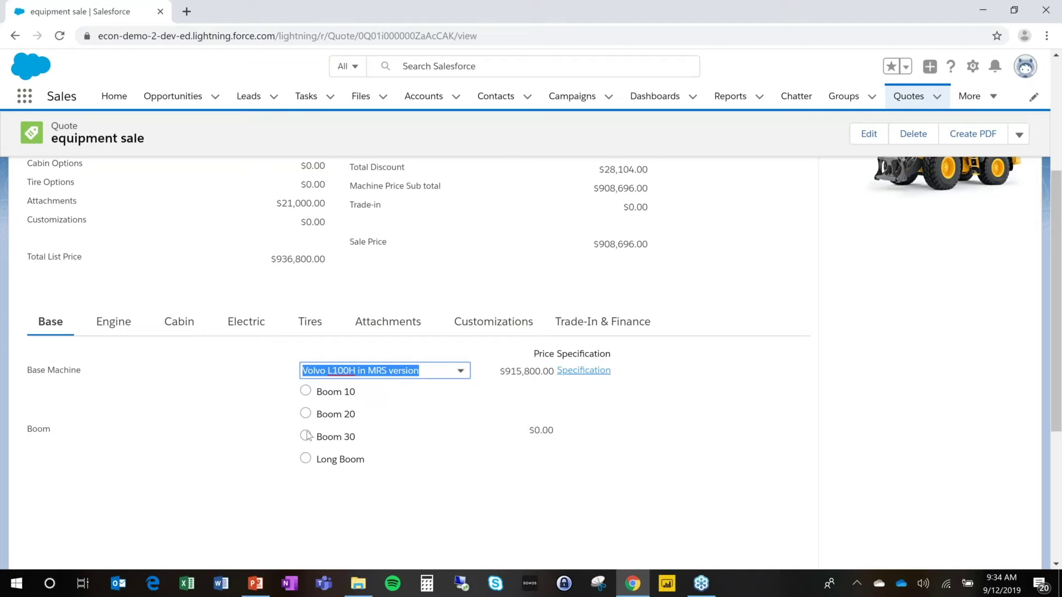
pyautogui.click(306, 414)
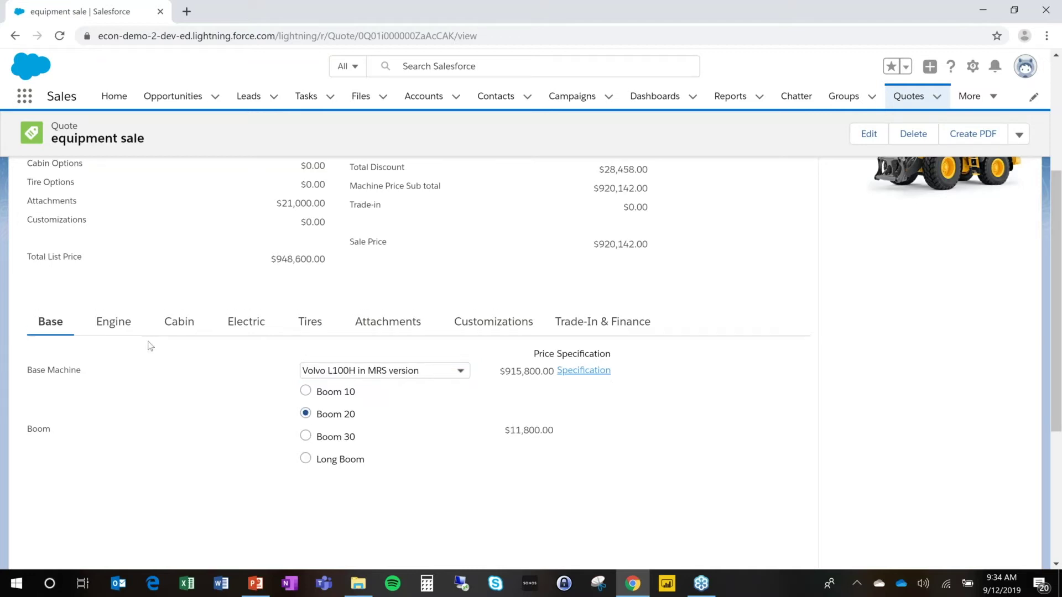
# Step: Set the engine equipment to "Cooling for tropical conditions"
pyautogui.click(110, 319)
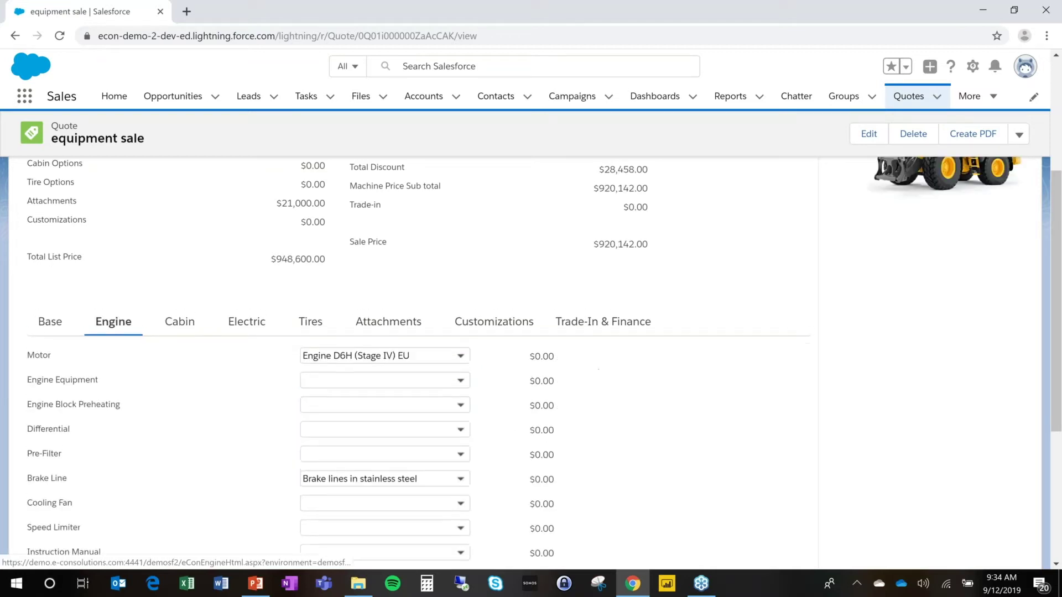
pyautogui.click(460, 381)
pyautogui.click(472, 416)
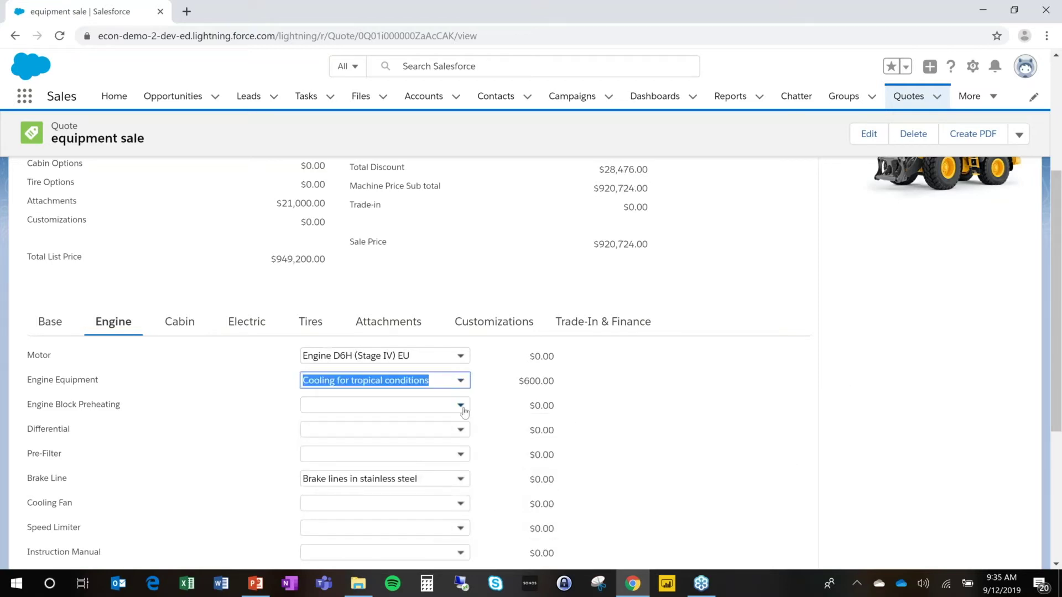
# Step: Set the rotating light in the electric options to "Flashing light, collapsible"
pyautogui.click(240, 318)
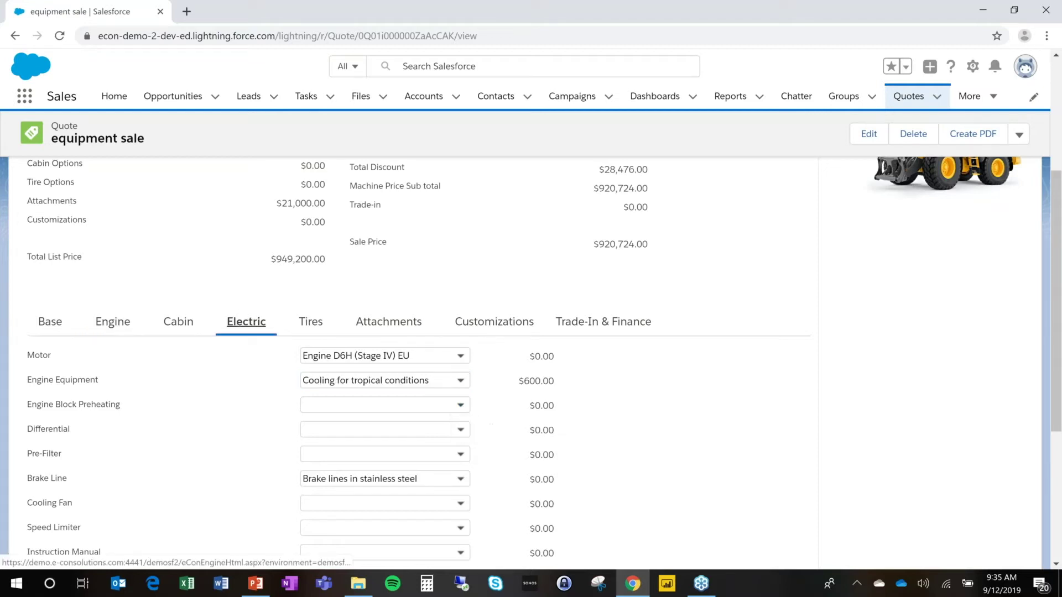
pyautogui.click(458, 405)
pyautogui.click(428, 439)
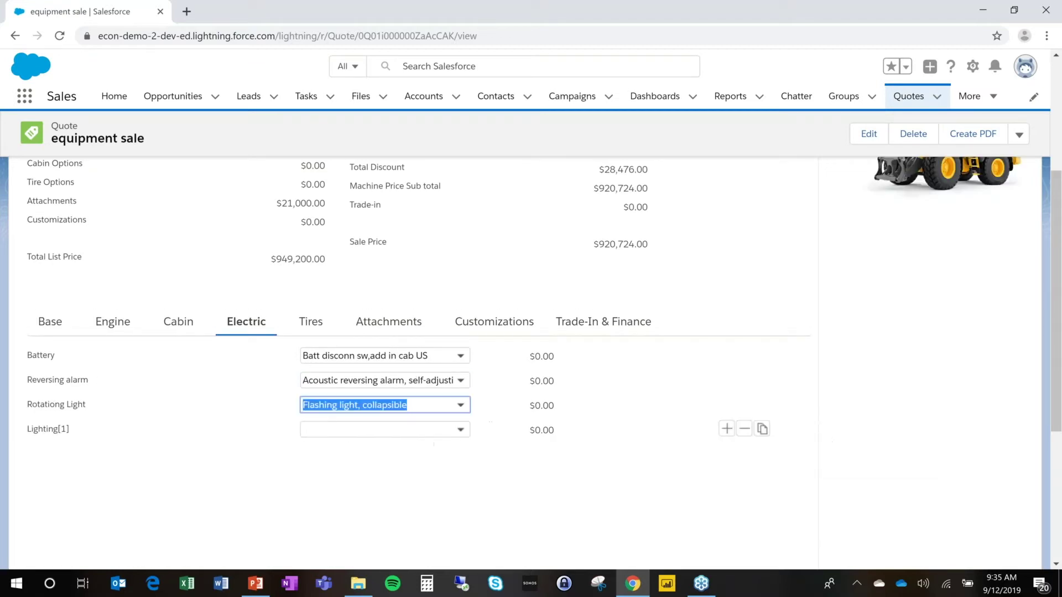
# Step: Set the first lighting to wide lights for side reflectors and add a second lighting line with Xenon worklights (2x)
pyautogui.click(461, 430)
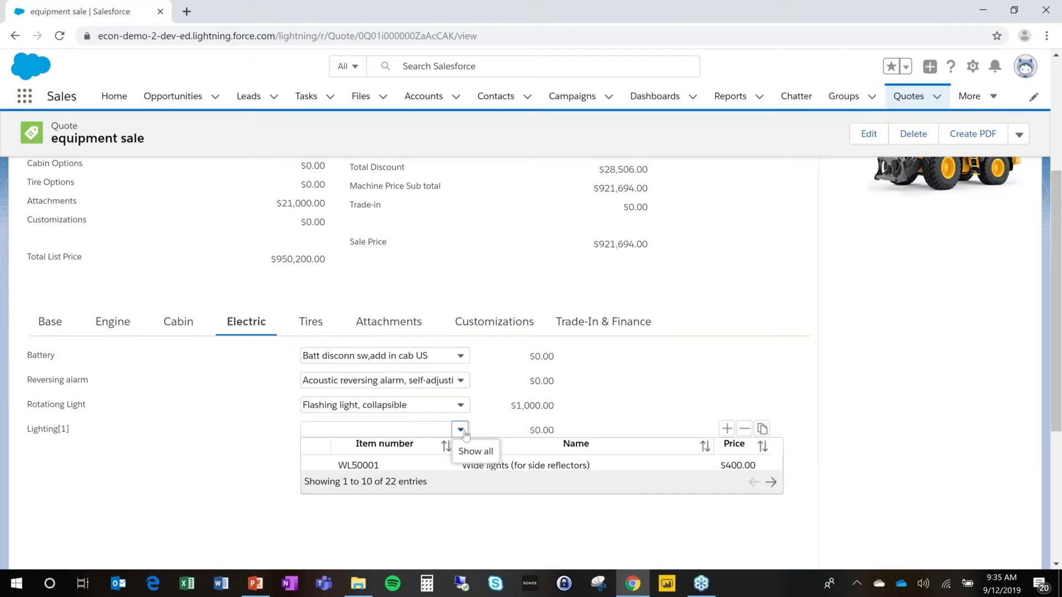
pyautogui.click(517, 467)
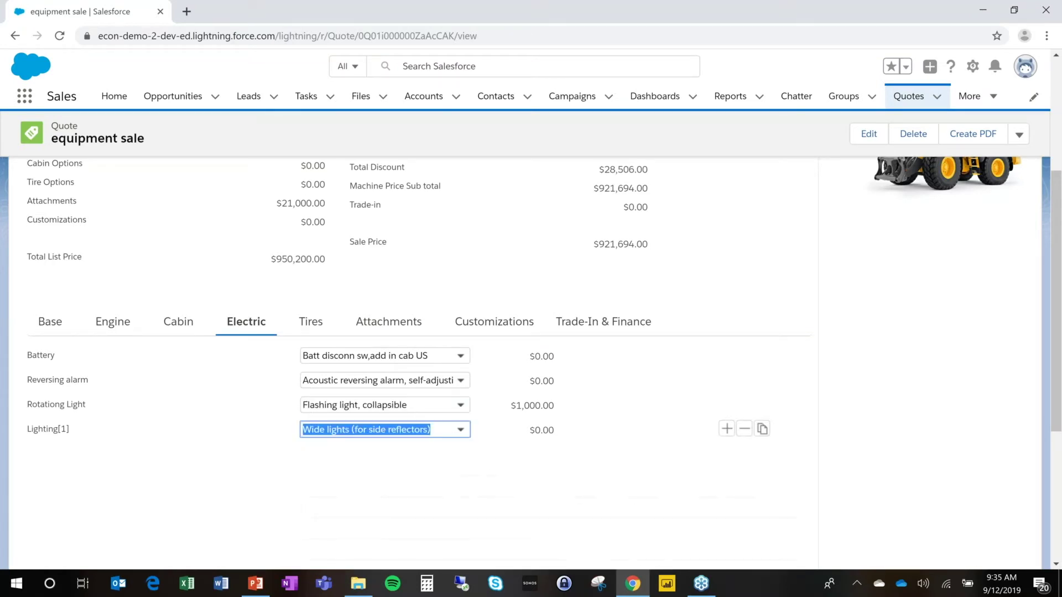
pyautogui.click(727, 429)
pyautogui.click(460, 456)
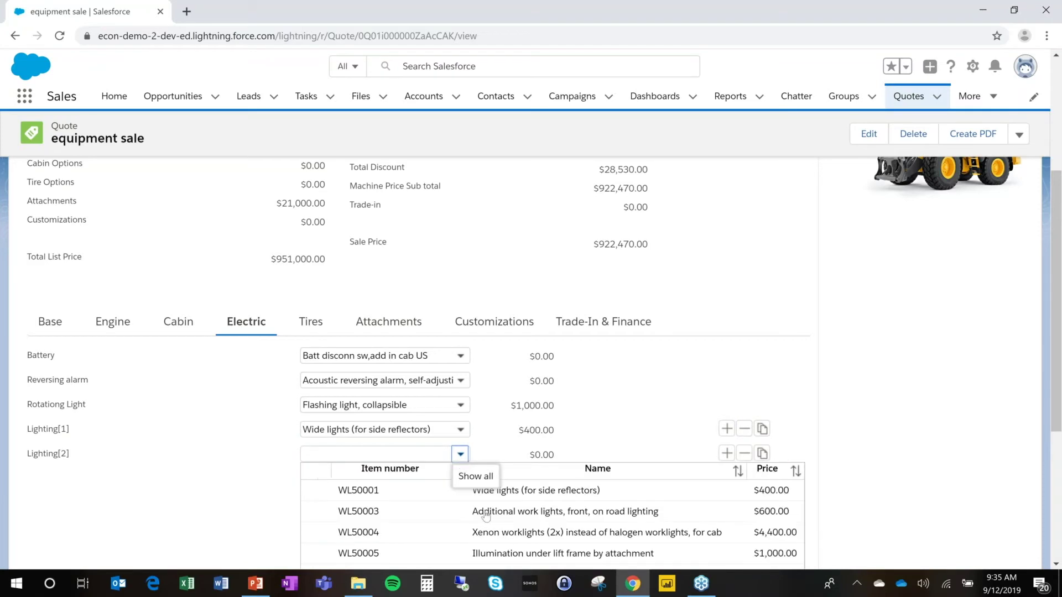
pyautogui.click(518, 532)
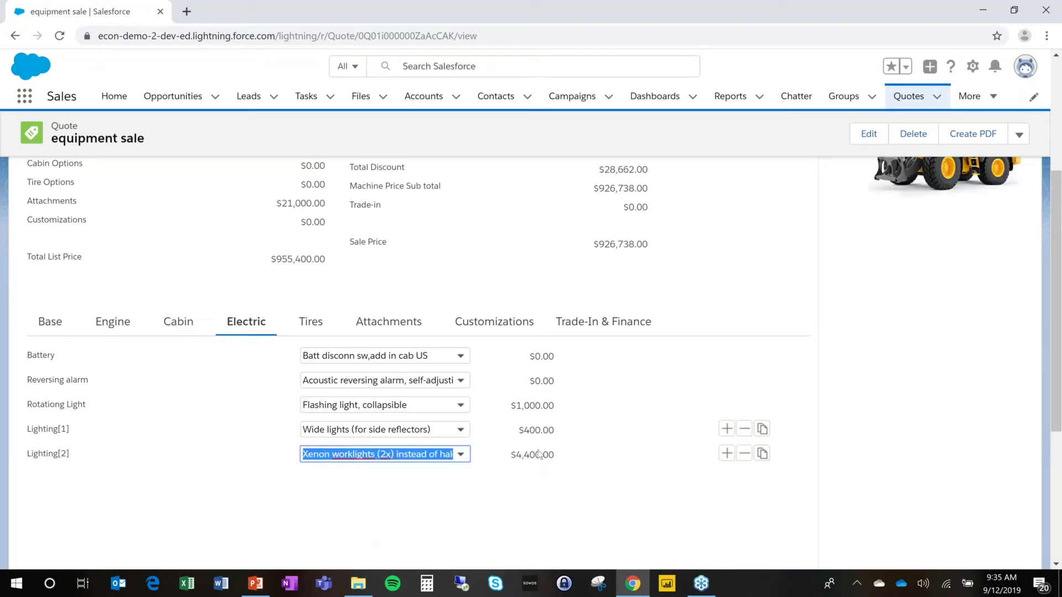
# Step: Set the wheel loader's tire to "Tire 20.5 R25* VSW Bridgestone"
pyautogui.click(323, 328)
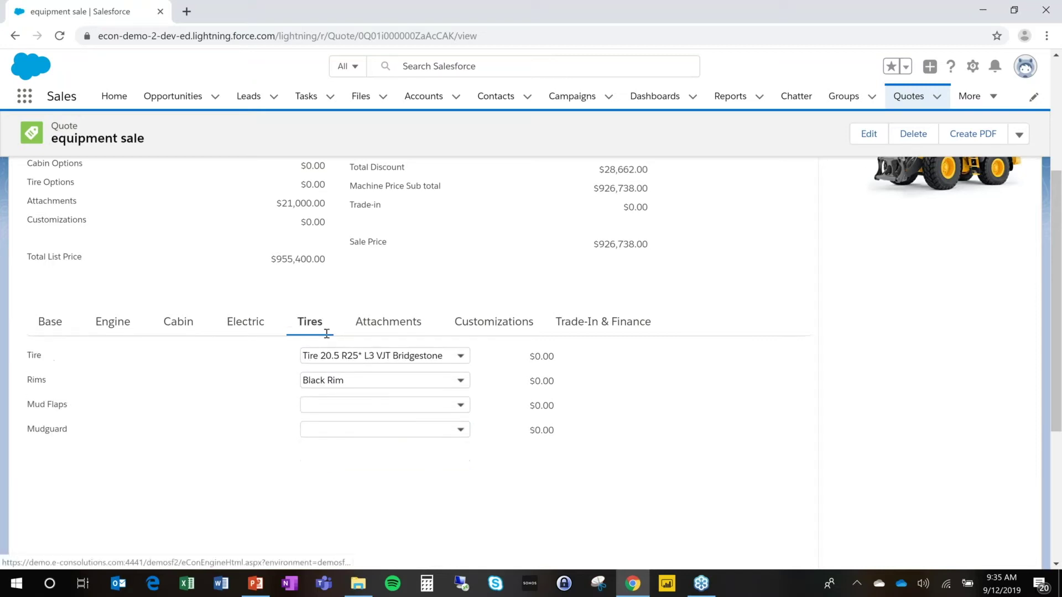
pyautogui.click(461, 356)
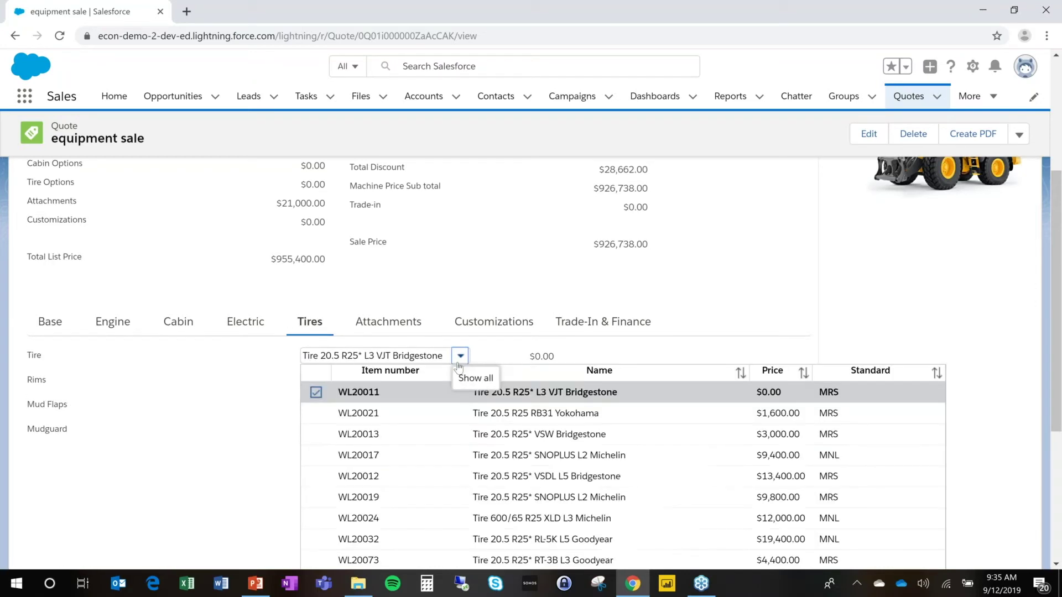
pyautogui.click(450, 435)
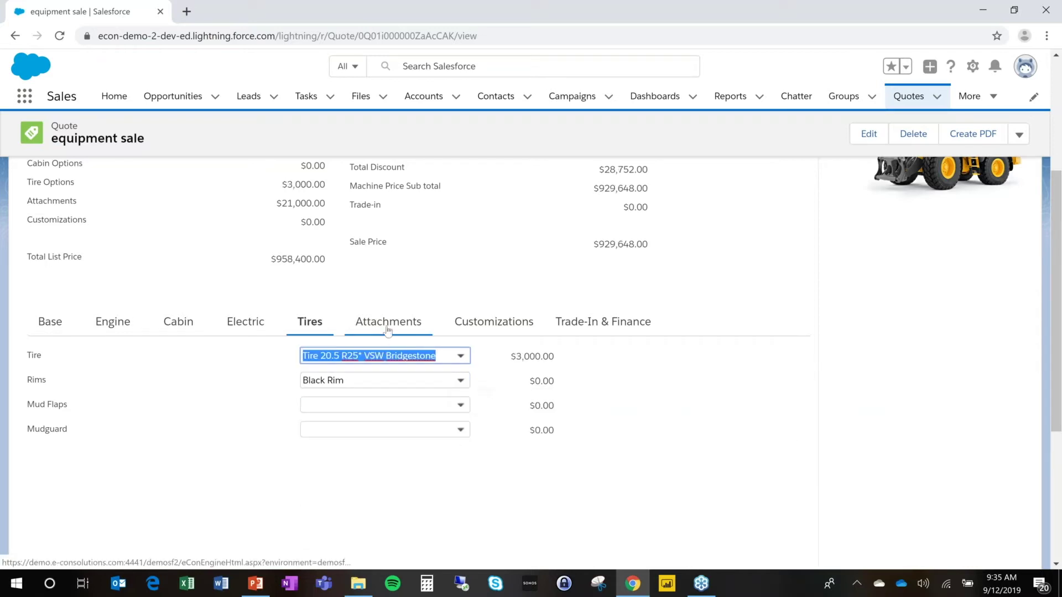
# Step: Add the Fork and the Material Handling Arm to the wheel loader's attachments
pyautogui.click(403, 330)
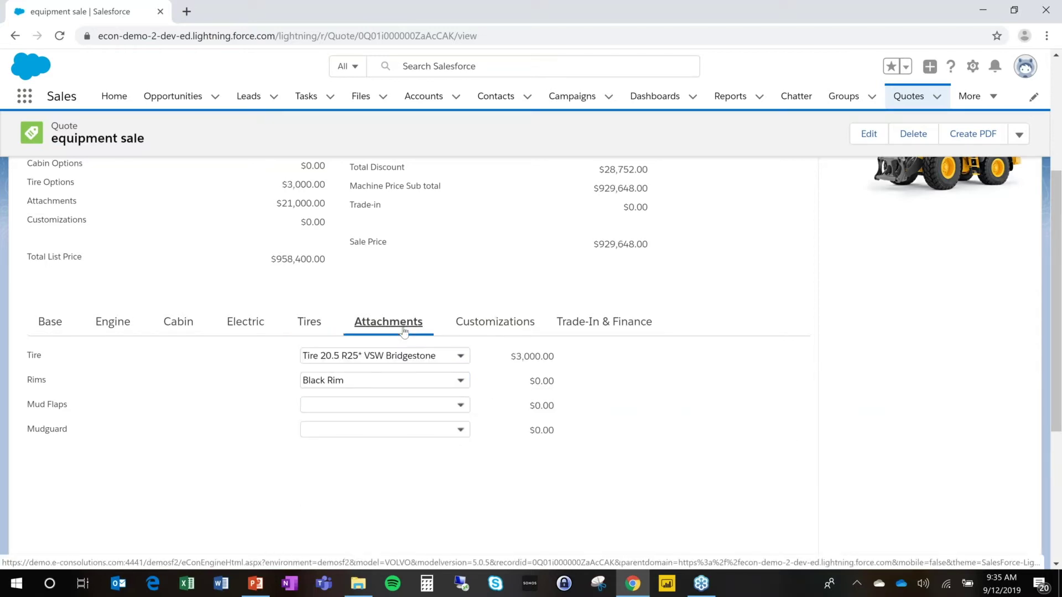
pyautogui.scroll(-2, 448, 458)
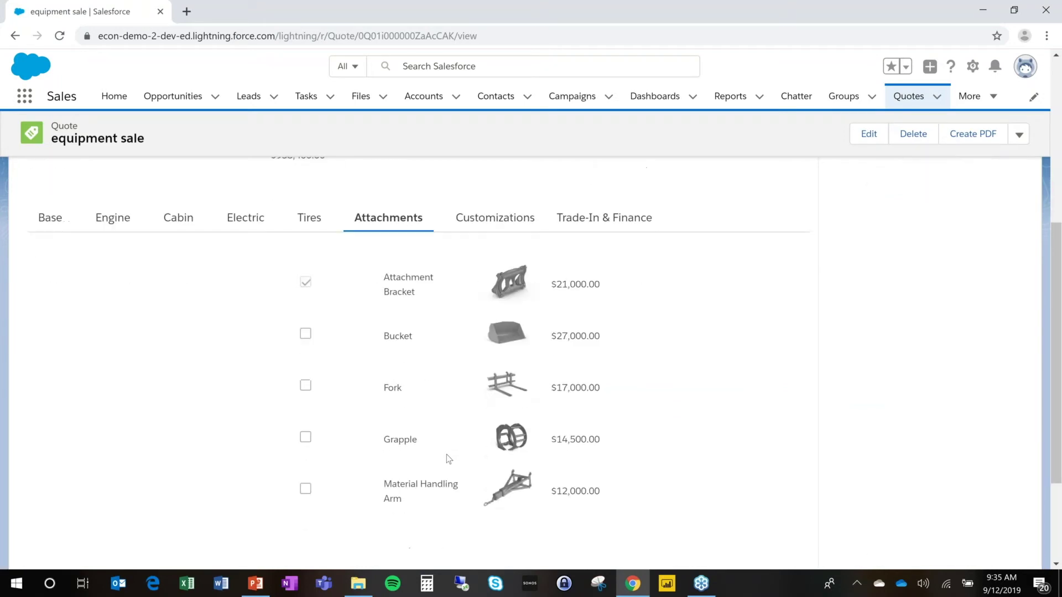
pyautogui.click(306, 383)
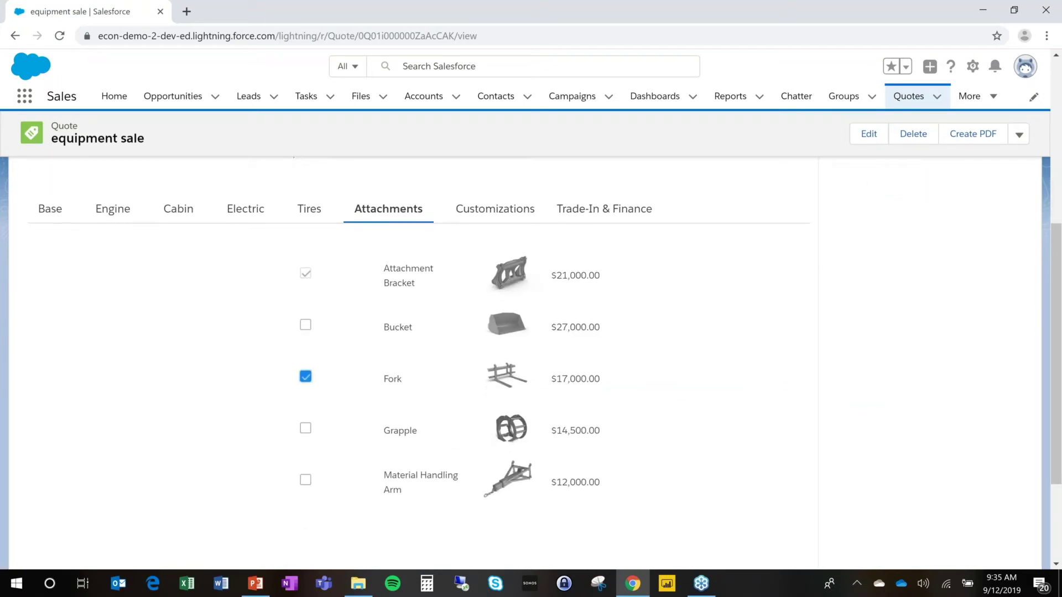
pyautogui.click(306, 488)
pyautogui.scroll(3, 476, 401)
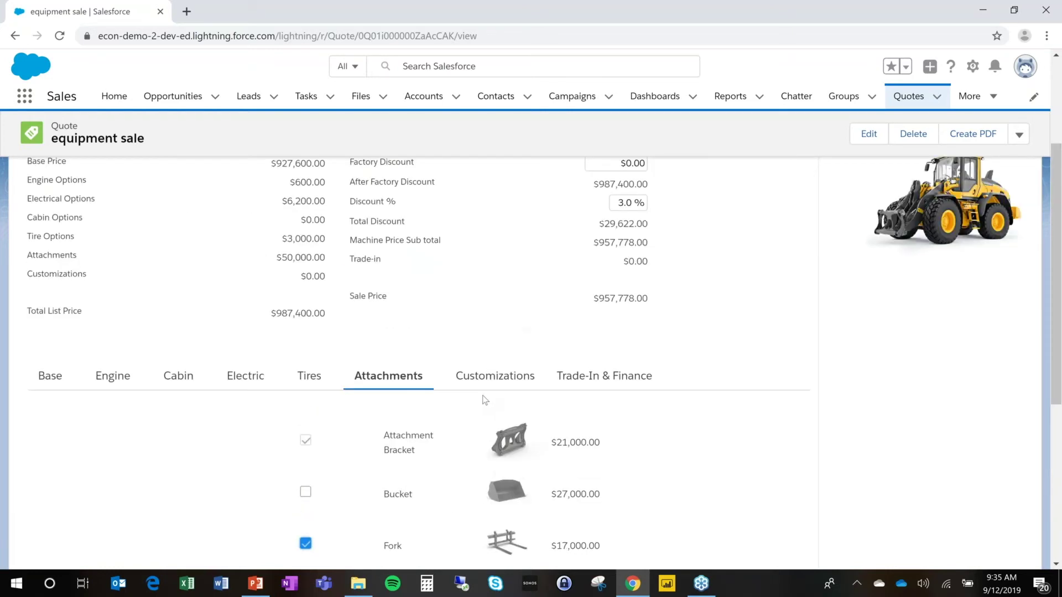
# Step: Add a customization described as "custom audio system" with a price of $5,000
pyautogui.click(512, 381)
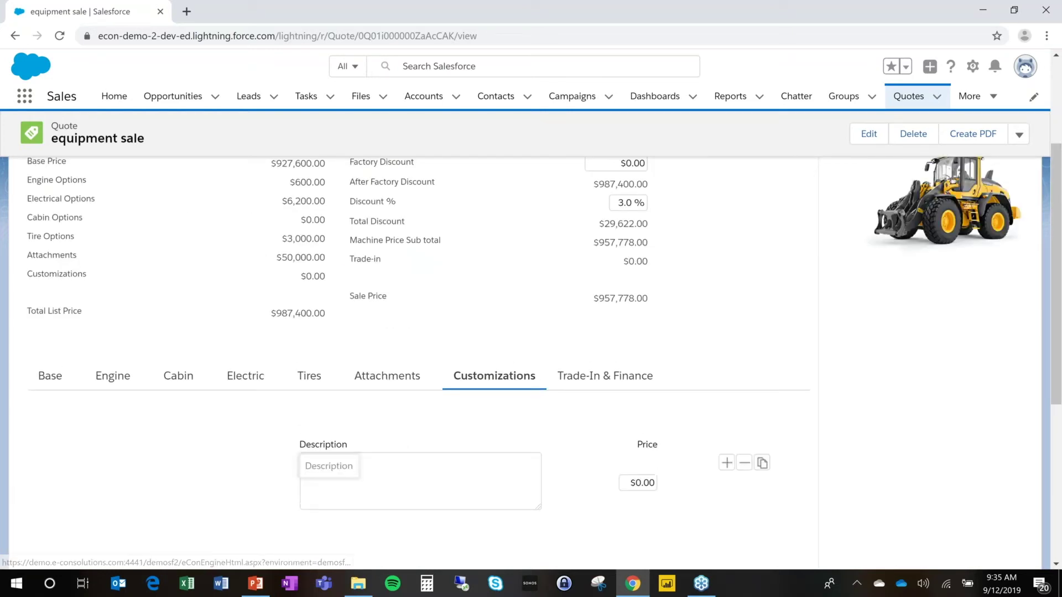
pyautogui.scroll(-2, 425, 409)
pyautogui.click(424, 404)
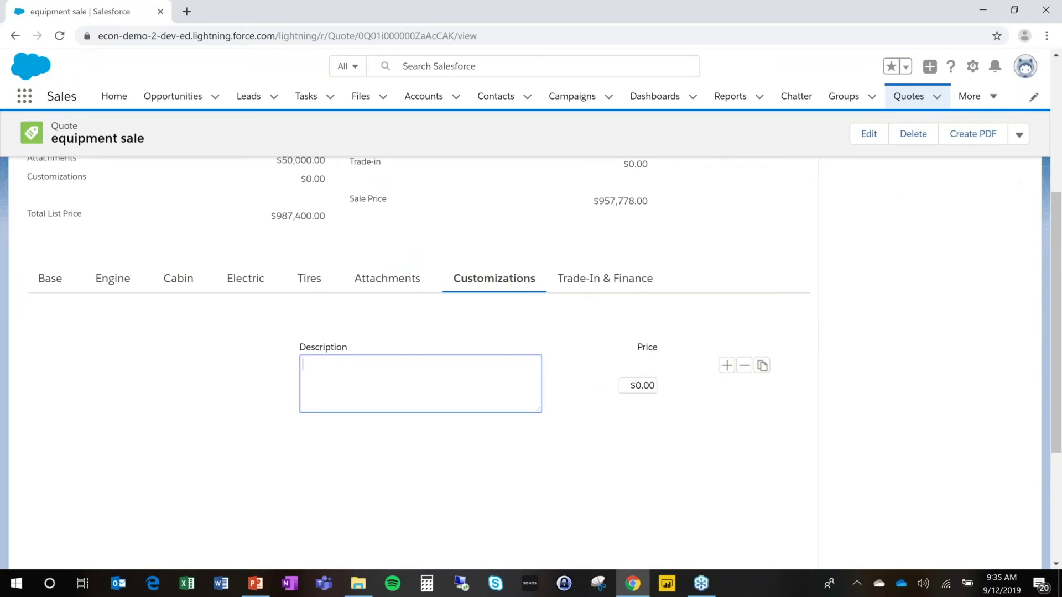
pyautogui.write('custom audio system')
pyautogui.press('Tab')
pyautogui.write('5,000')
pyautogui.press('Tab')
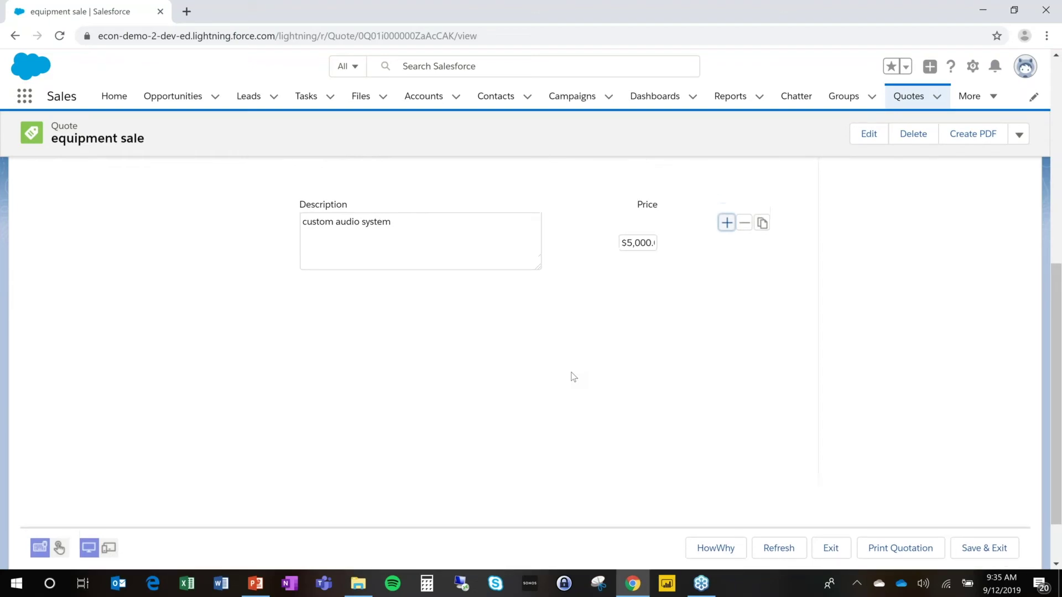
pyautogui.click(495, 316)
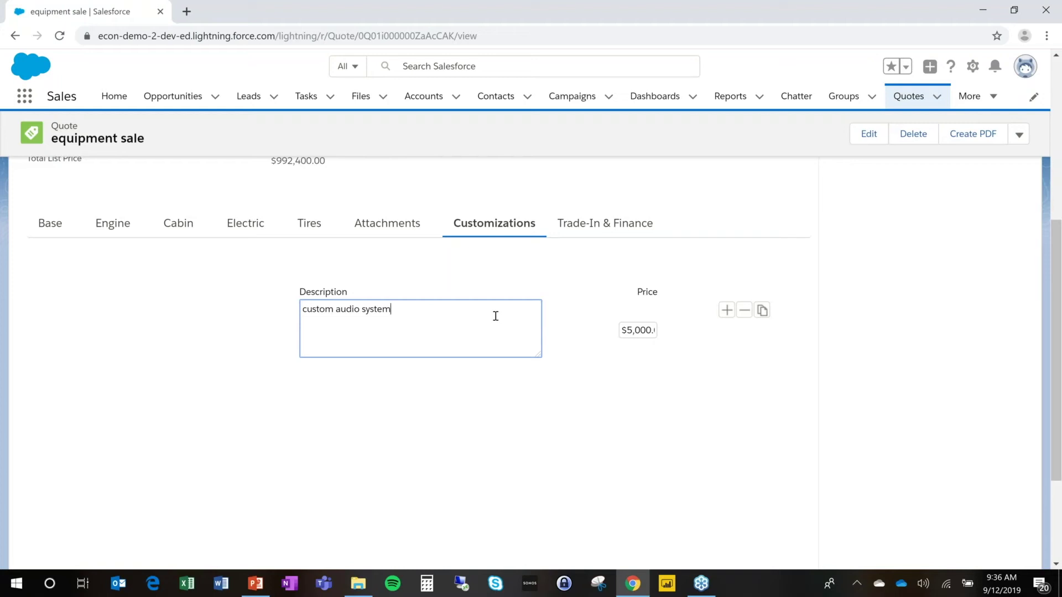
pyautogui.scroll(3, 585, 276)
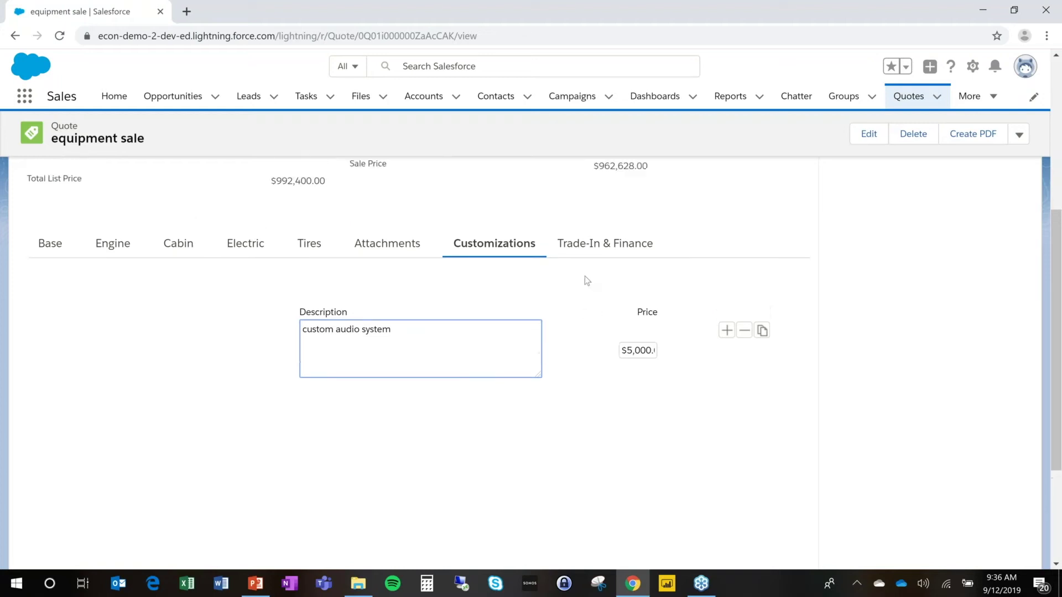
pyautogui.scroll(1, 585, 277)
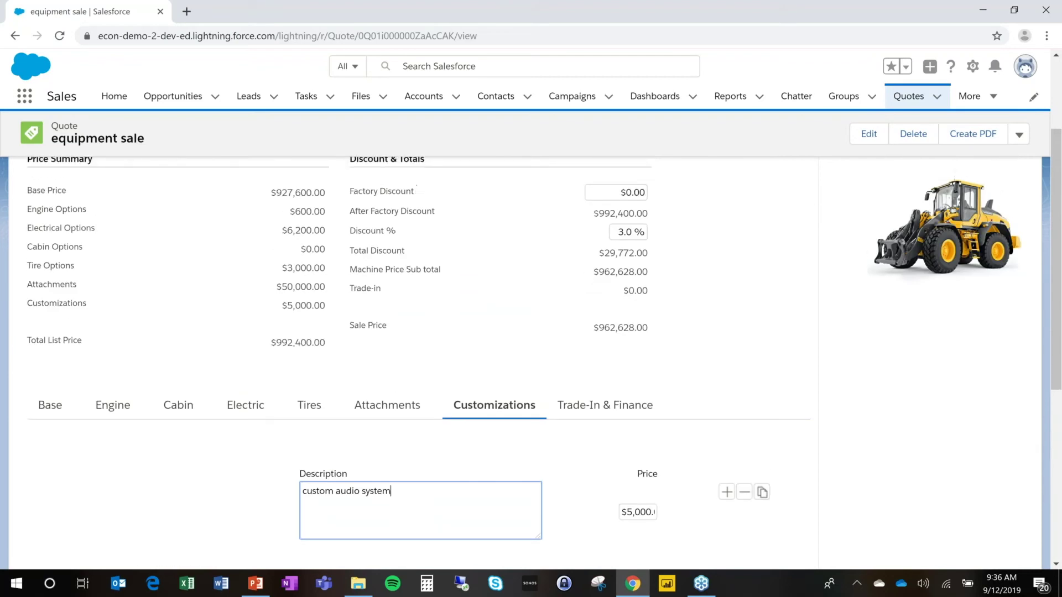
# Step: Try including a trade-in machine and financing in the equipment sale quote
pyautogui.click(605, 405)
pyautogui.click(305, 452)
pyautogui.scroll(-3, 309, 451)
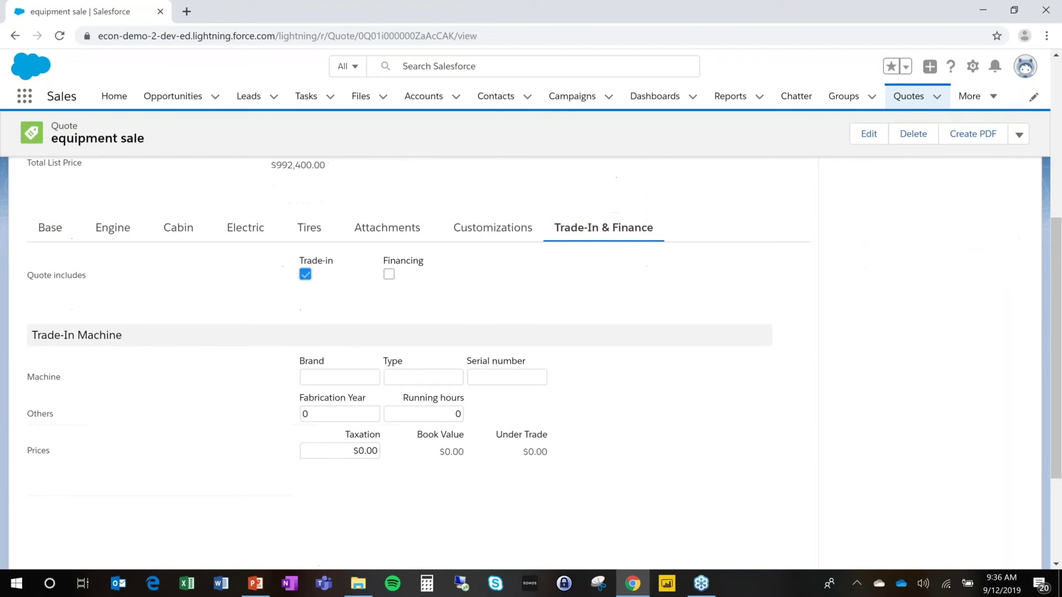
pyautogui.click(305, 271)
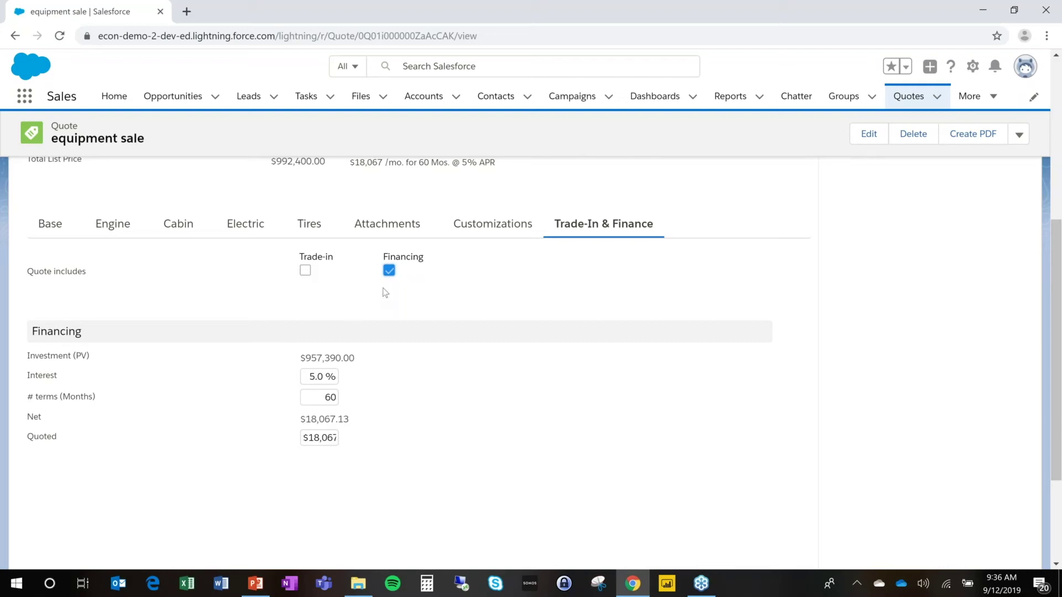
pyautogui.click(390, 271)
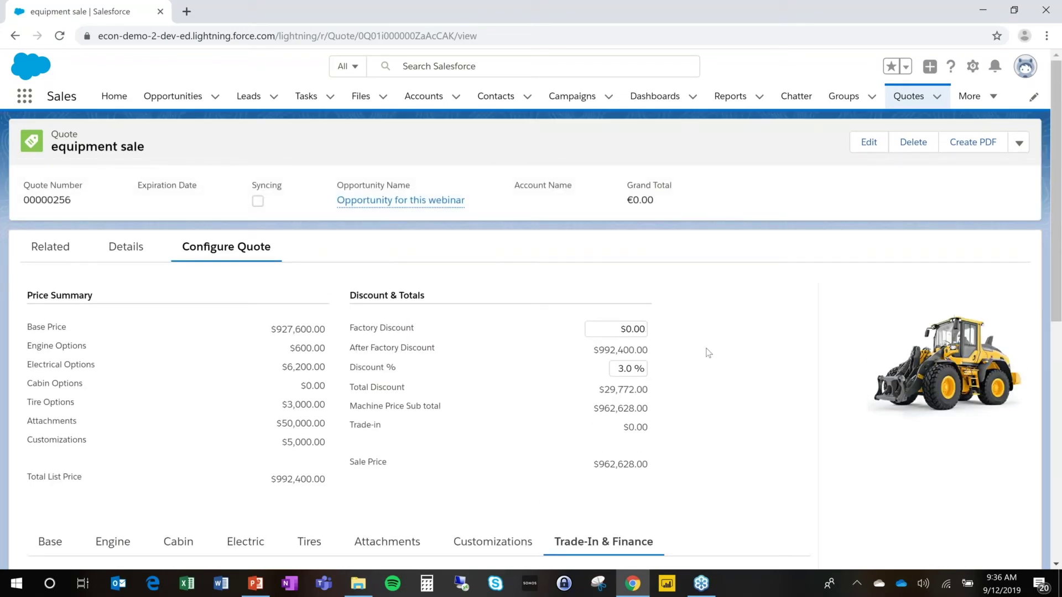
# Step: Save the wheel loader configuration to the quote and exit the configurator
pyautogui.scroll(-3, 708, 352)
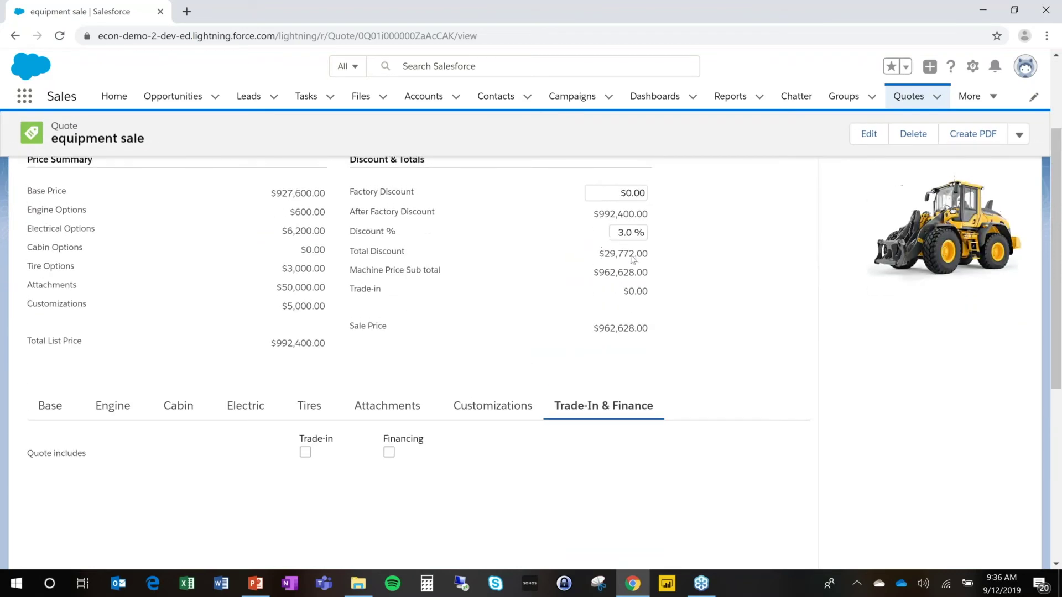
pyautogui.scroll(-5, 784, 461)
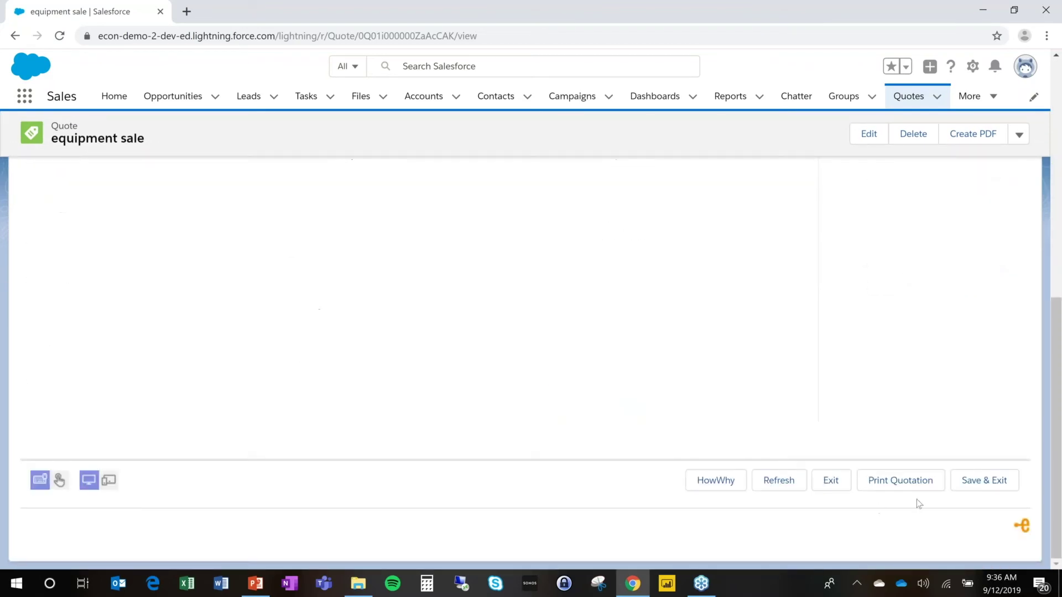
pyautogui.click(977, 487)
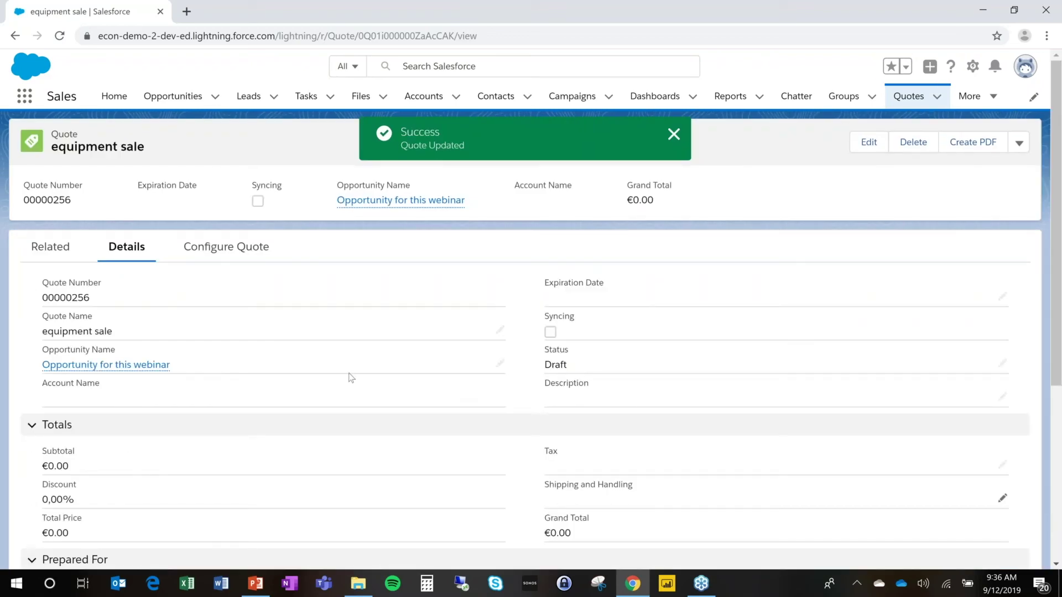
# Step: Review the full list of line items on the equipment sale quote and return to the quote record
pyautogui.click(51, 252)
pyautogui.click(133, 296)
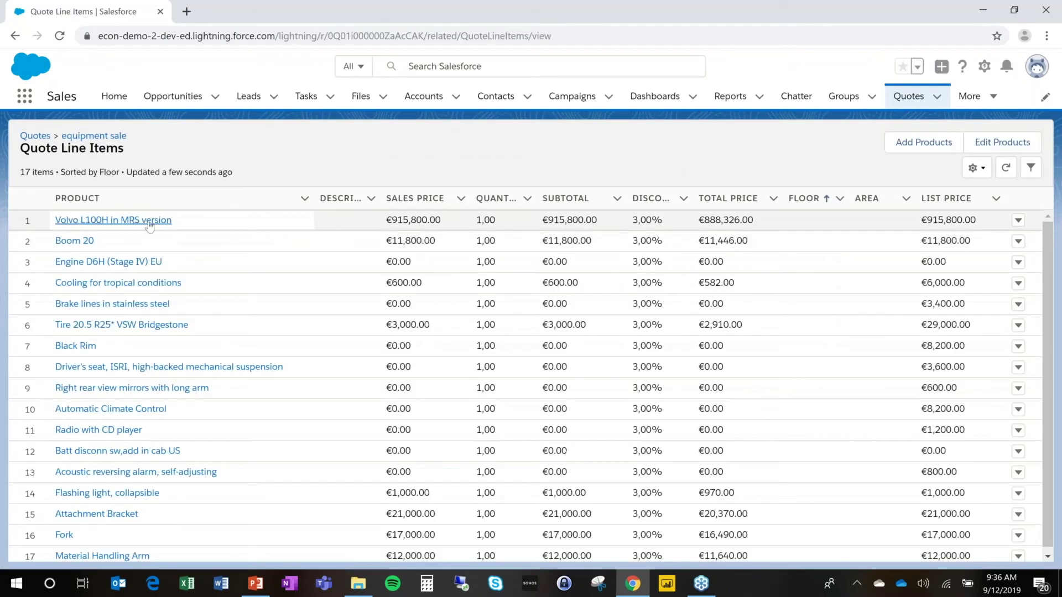
pyautogui.scroll(-1, 249, 282)
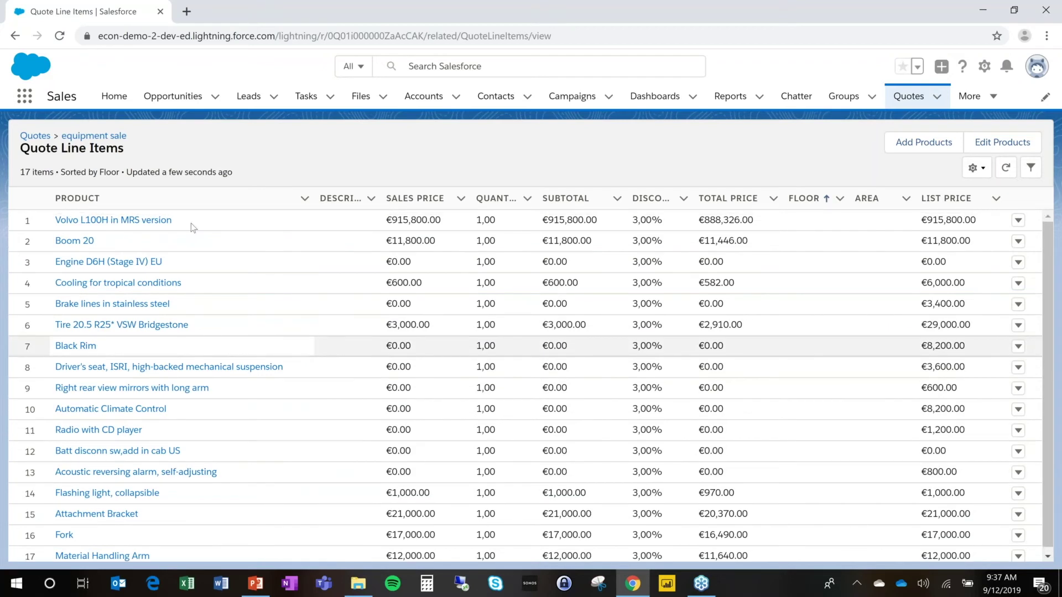
pyautogui.click(94, 136)
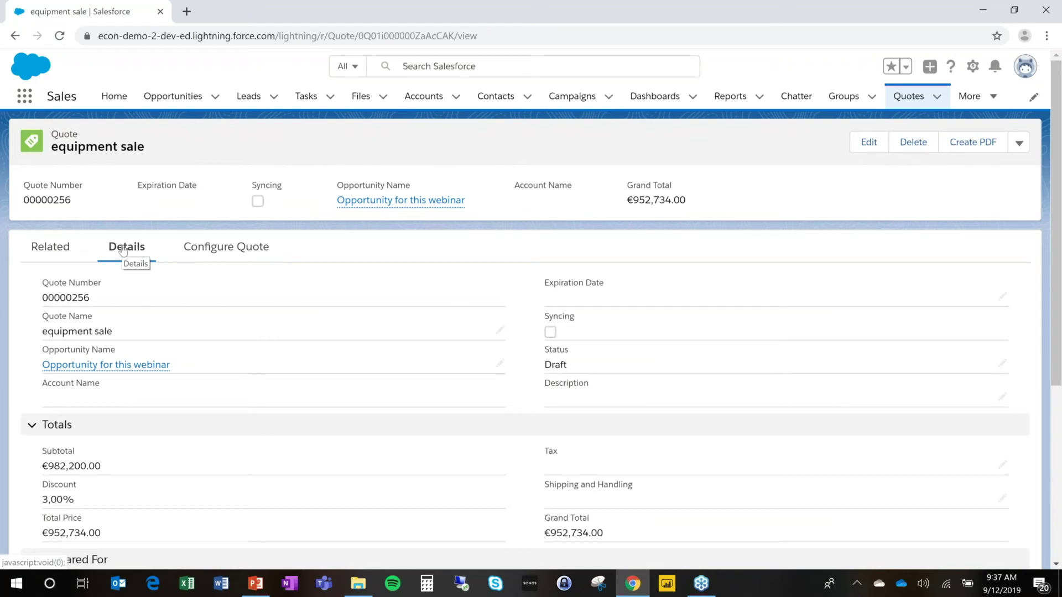
# Step: Reopen the quote's configuration and review the base machine, boom selection and price summary
pyautogui.click(209, 247)
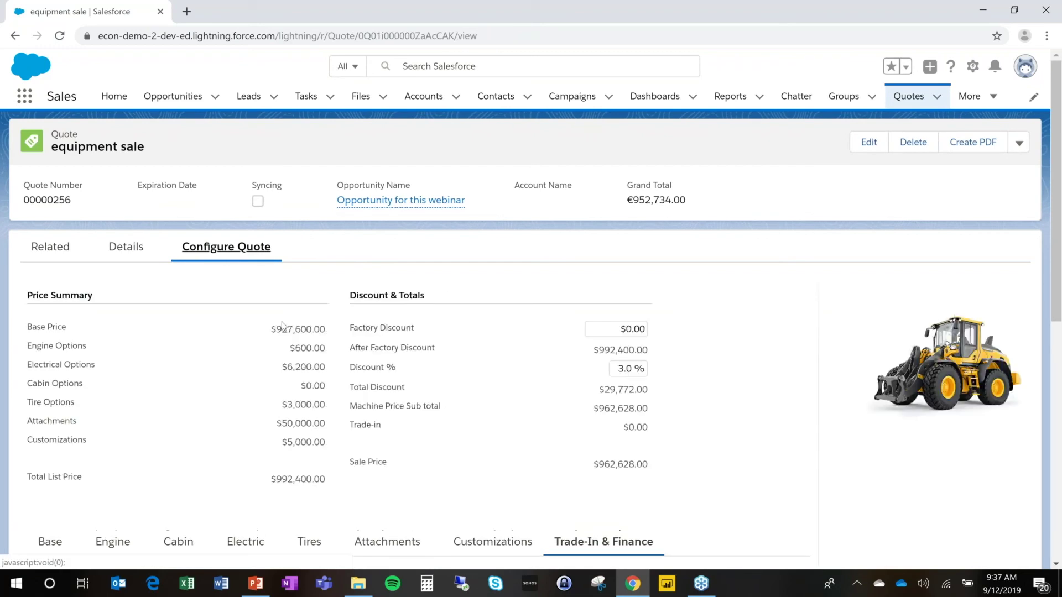
pyautogui.scroll(-1, 319, 374)
pyautogui.scroll(-2, 318, 372)
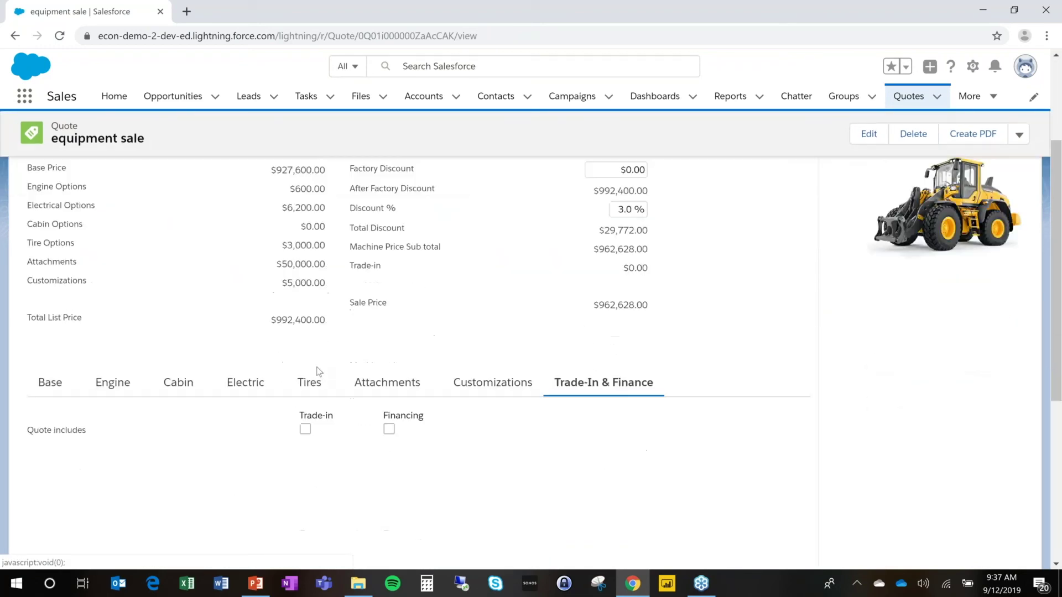
pyautogui.click(58, 394)
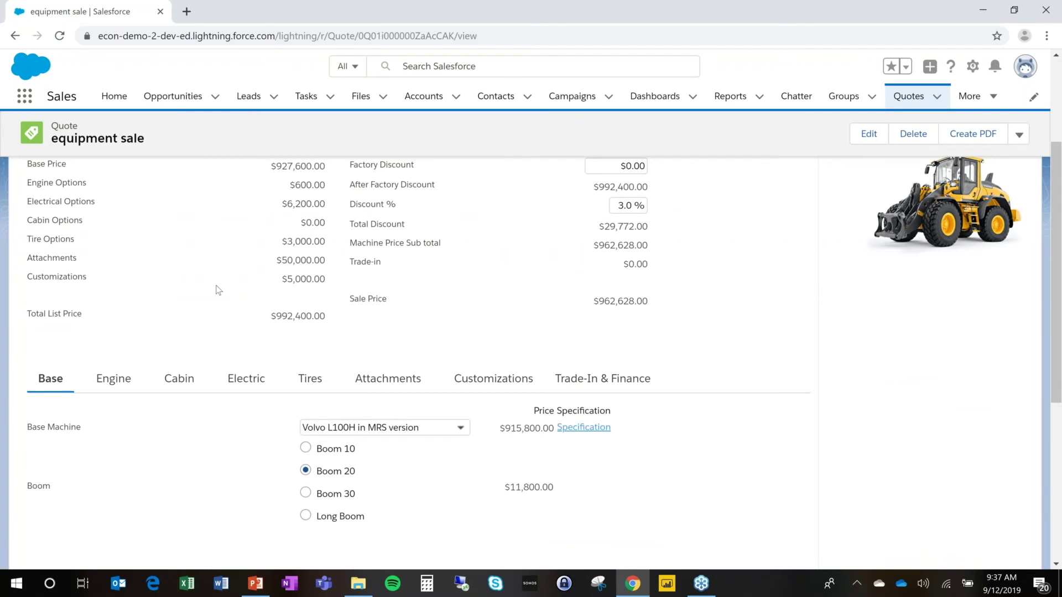
pyautogui.scroll(1, 217, 289)
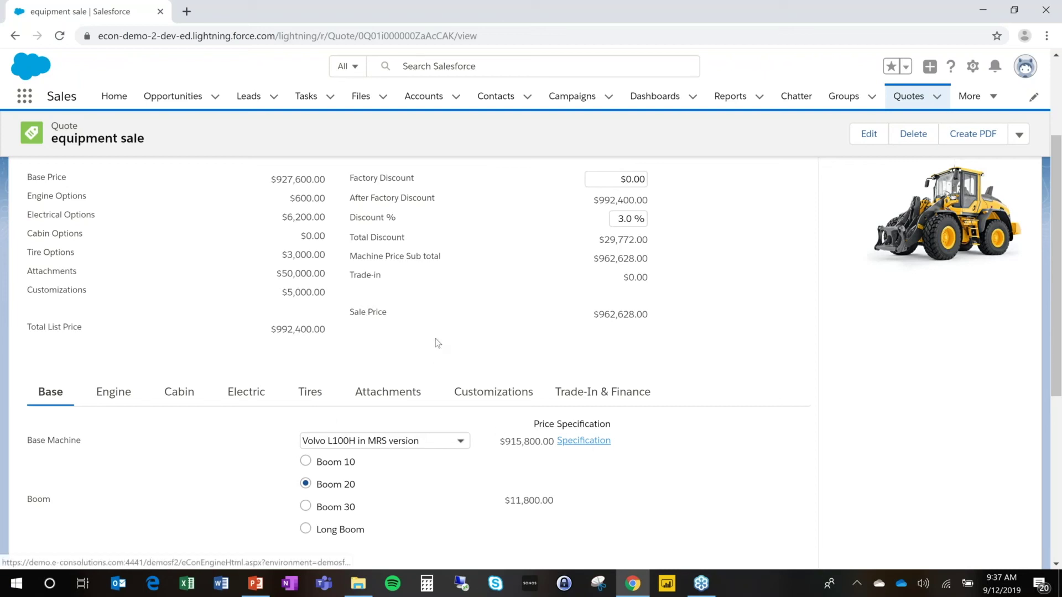
pyautogui.scroll(1, 436, 339)
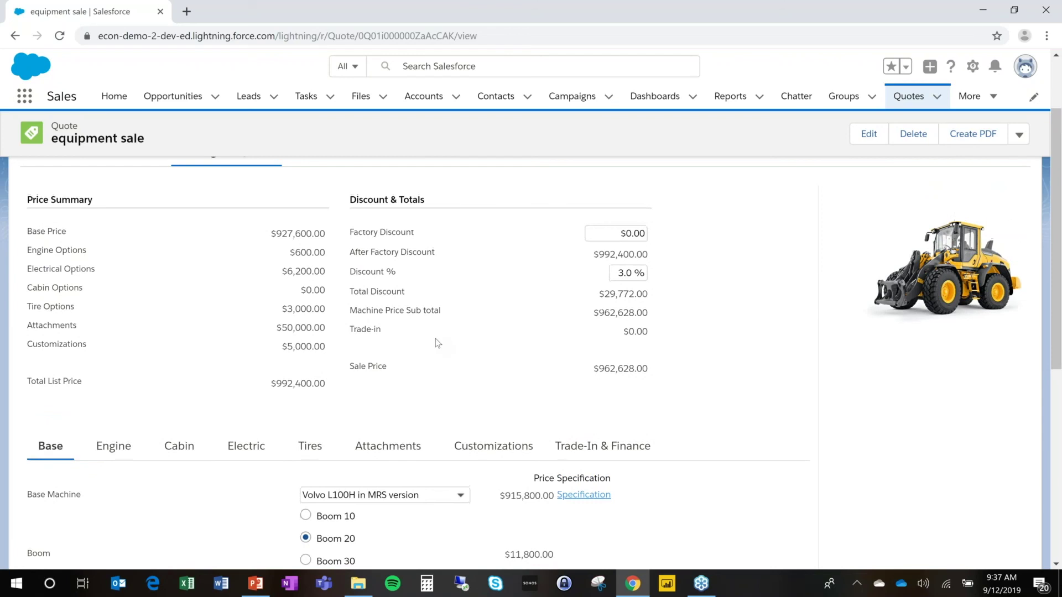
pyautogui.scroll(2, 436, 339)
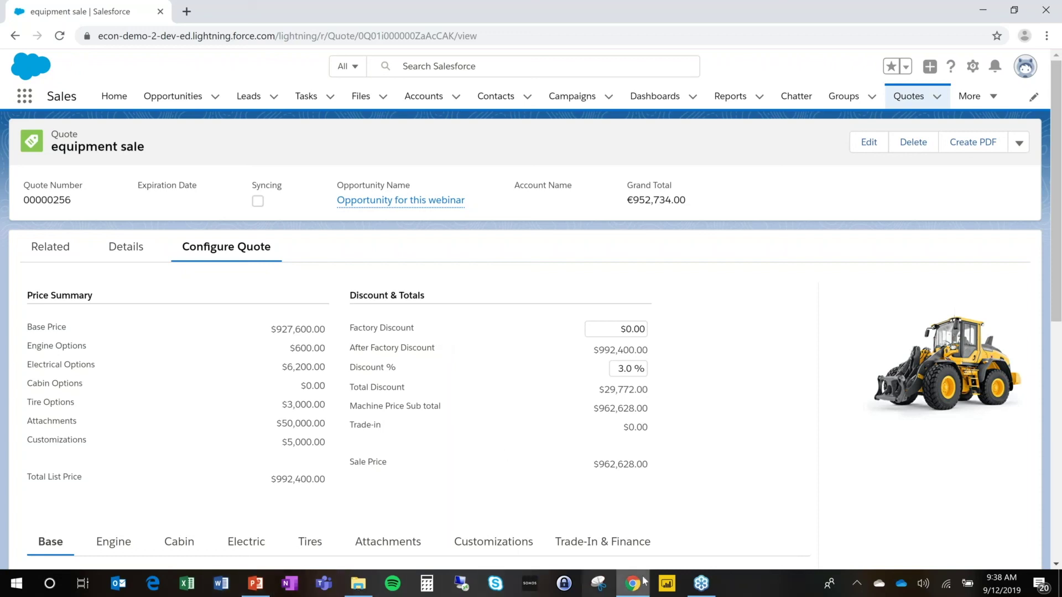
pyautogui.click(705, 594)
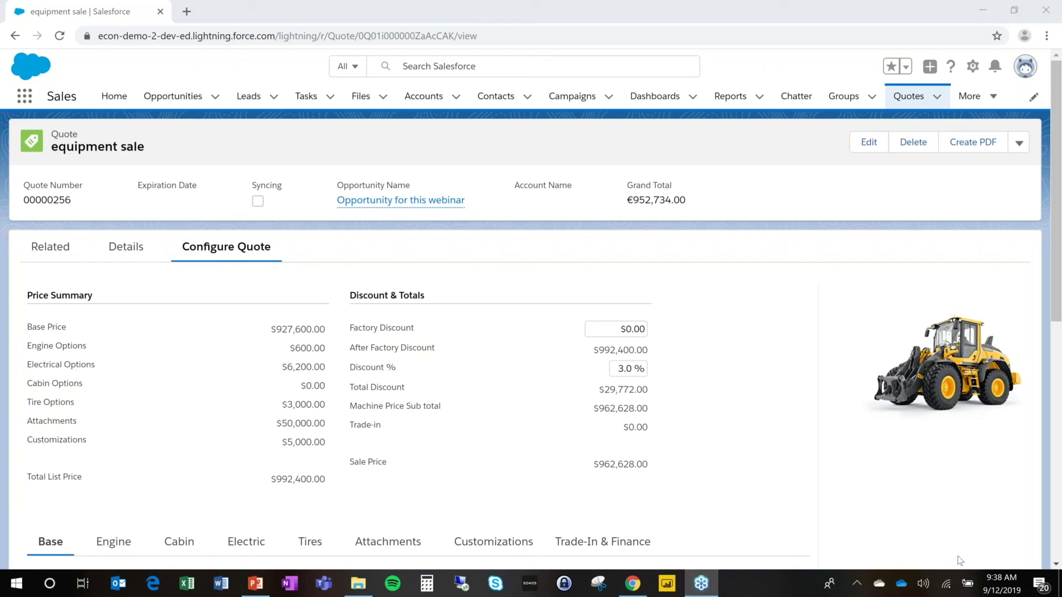